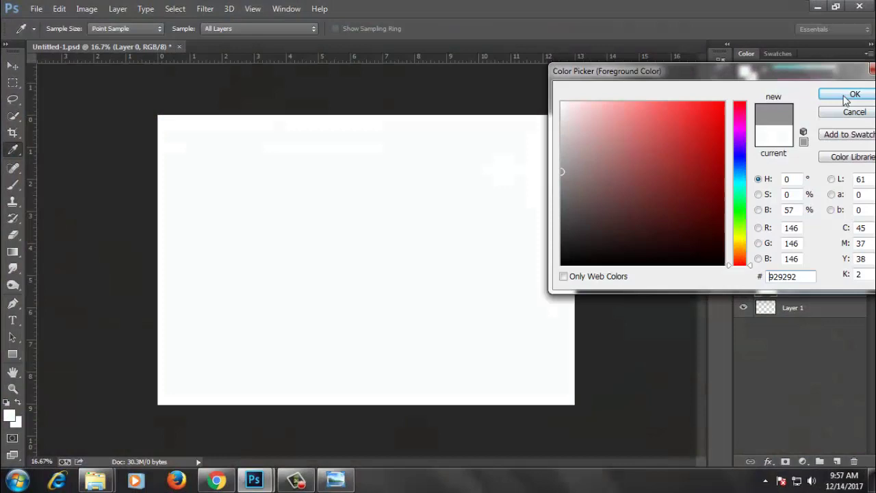
# Step: Fill the blank Layer 0 with the chosen mid-grey background colour, leaving Layer 0 selected
pyautogui.click(851, 96)
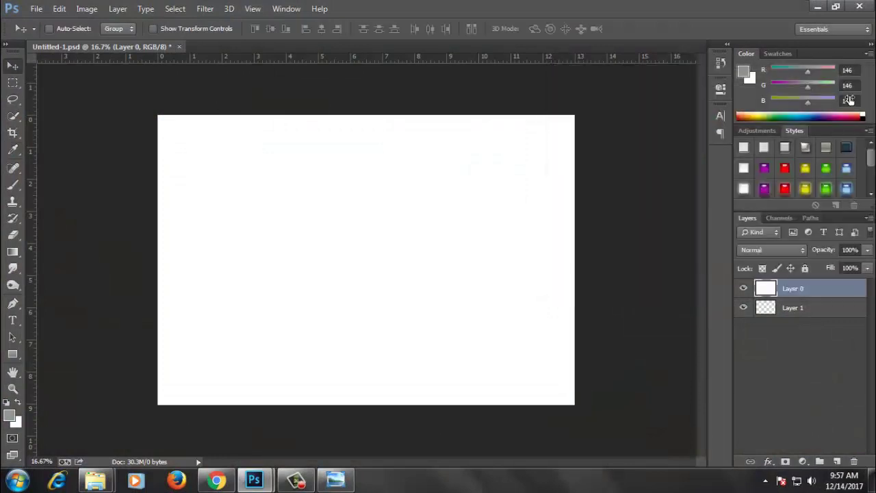
pyautogui.click(19, 402)
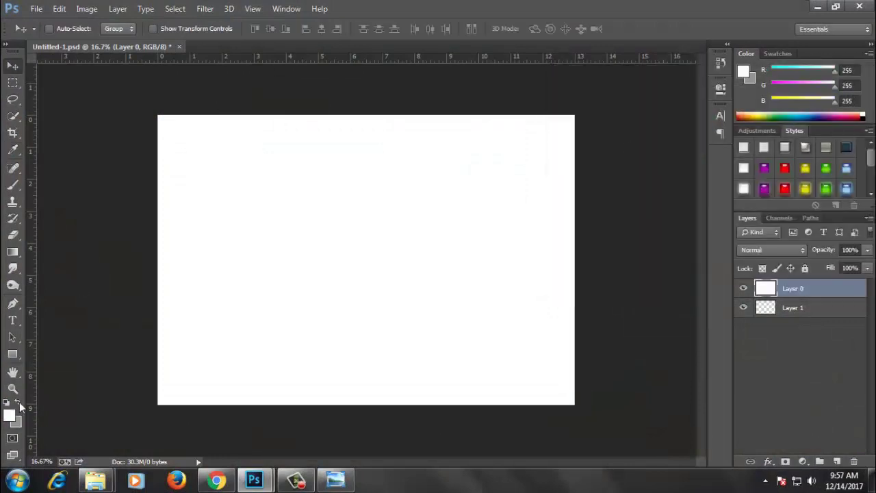
pyautogui.hotkey('ctrl', 'BackSpace')
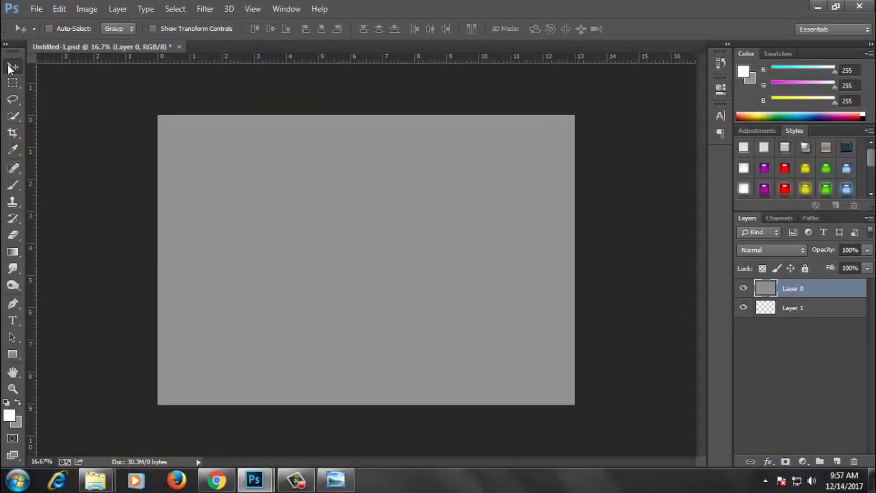
pyautogui.click(814, 308)
pyautogui.click(757, 288)
# Step: Drag IMG_6897 and desert-1840453_960_720 from the source folder onto the grey canvas
pyautogui.moveTo(95, 480)
pyautogui.click(226, 411)
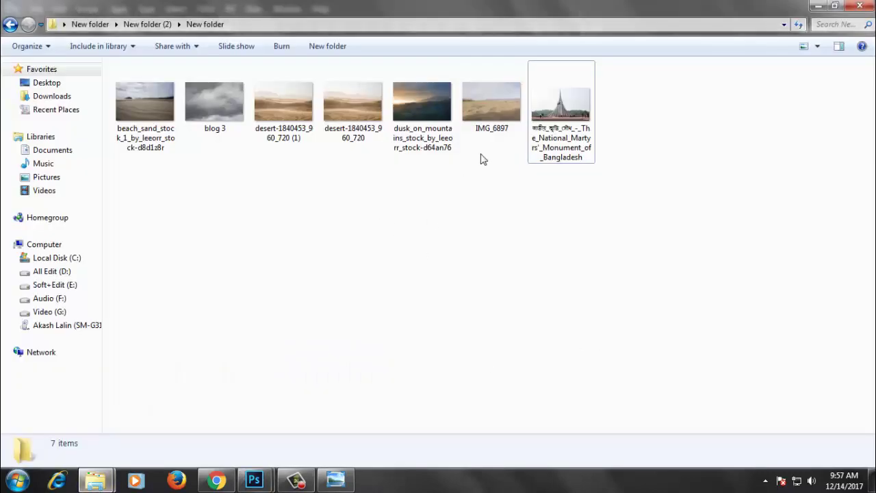
pyautogui.click(492, 107)
pyautogui.keyDown('ctrl'); pyautogui.click(353, 109); pyautogui.keyUp('ctrl')
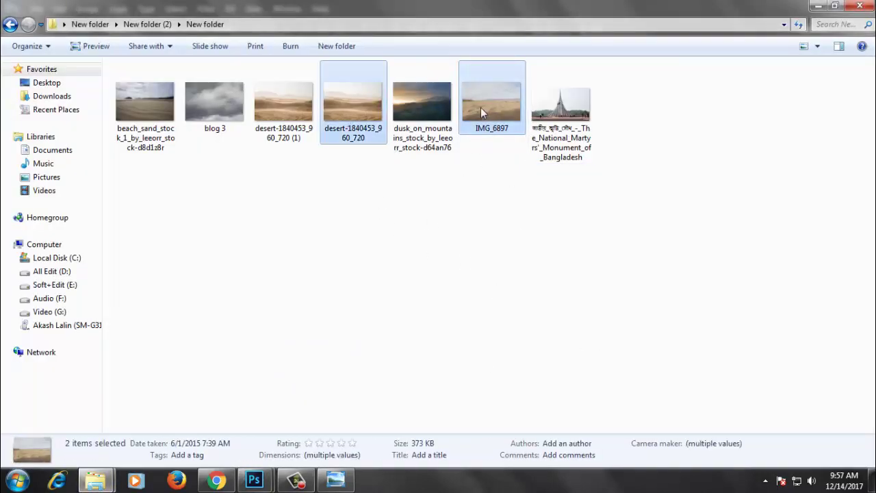
pyautogui.moveTo(480, 107); pyautogui.dragTo(266, 488)
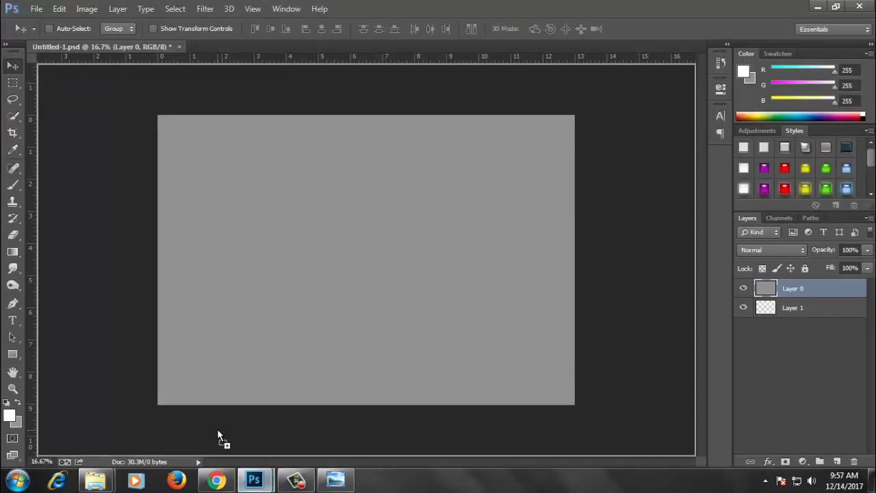
pyautogui.moveTo(266, 487); pyautogui.dragTo(323, 354)
# Step: Place both photos, hide the desert-1840453 layer and rasterize IMG_6897
pyautogui.press('Return')
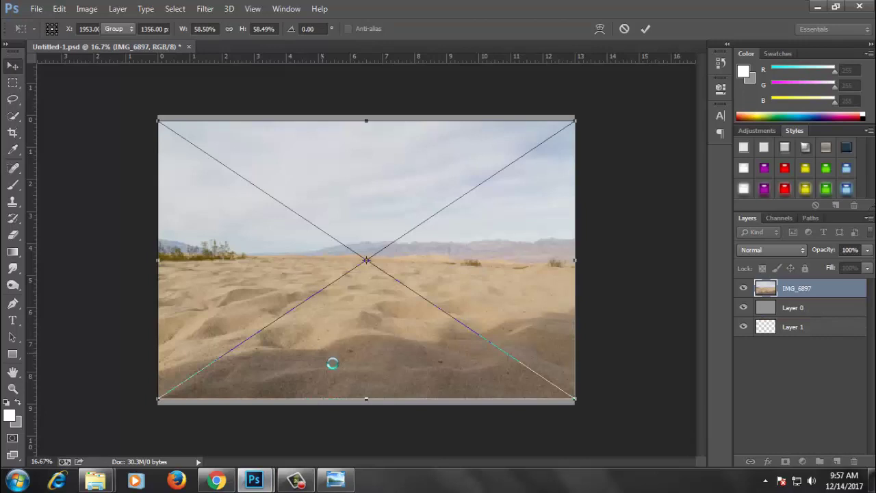
pyautogui.press('Return')
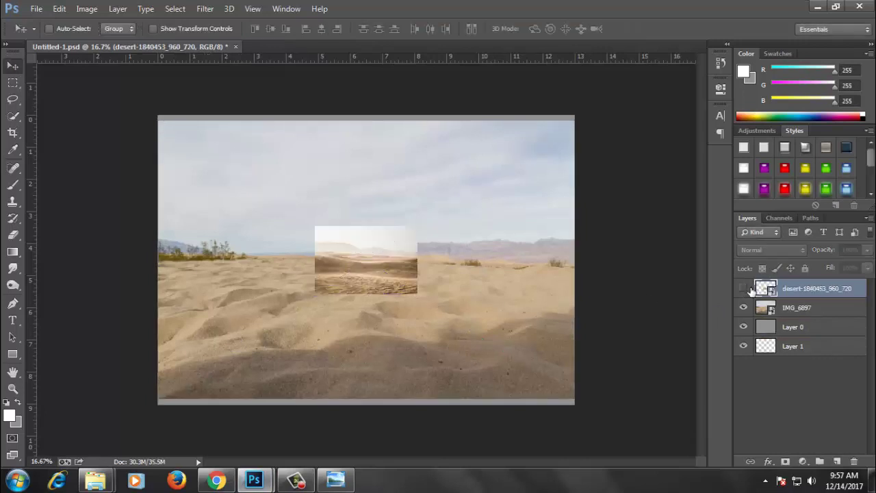
pyautogui.click(743, 288)
pyautogui.rightClick(819, 307)
pyautogui.click(605, 192)
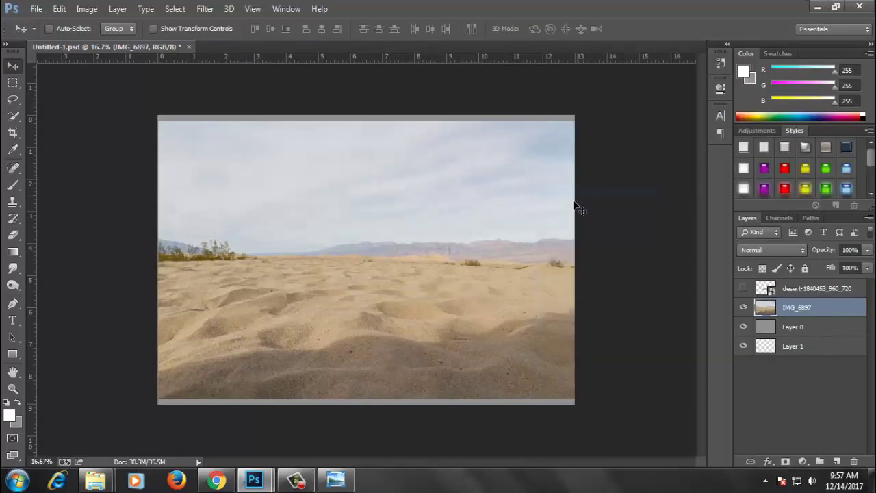
# Step: Scale IMG_6897 to span the canvas, leaving a grey strip along the top
pyautogui.hotkey('ctrl', 't')
pyautogui.moveTo(574, 403); pyautogui.dragTo(615, 429)
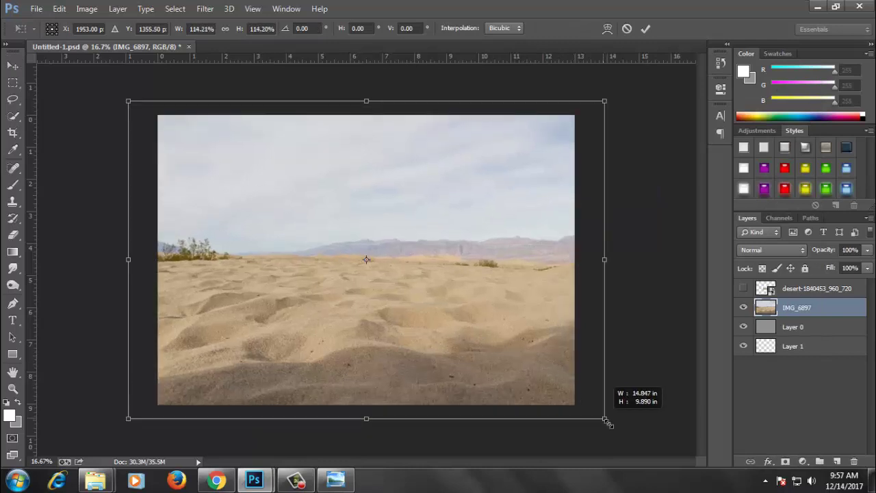
pyautogui.moveTo(367, 102); pyautogui.dragTo(366, 147)
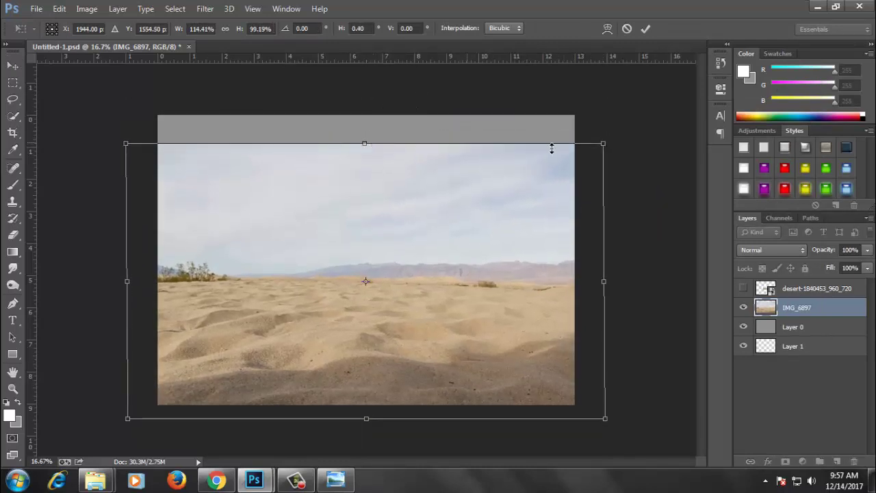
pyautogui.moveTo(603, 144); pyautogui.dragTo(590, 151)
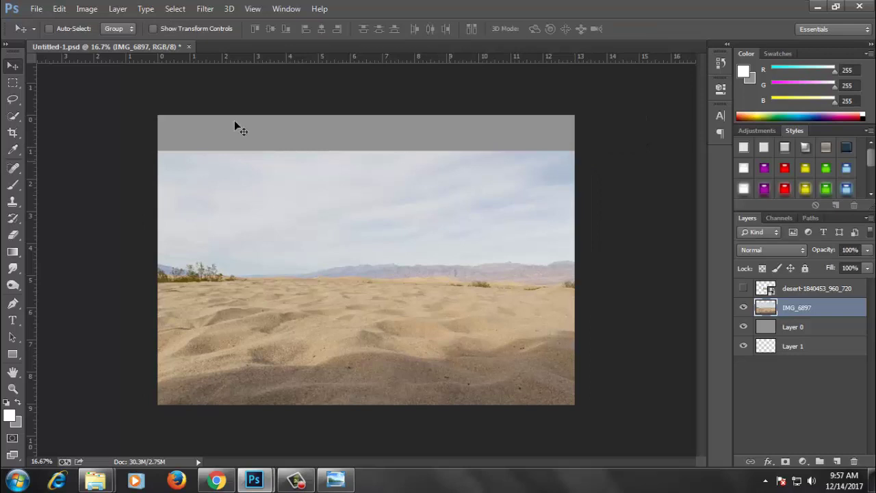
pyautogui.click(14, 116)
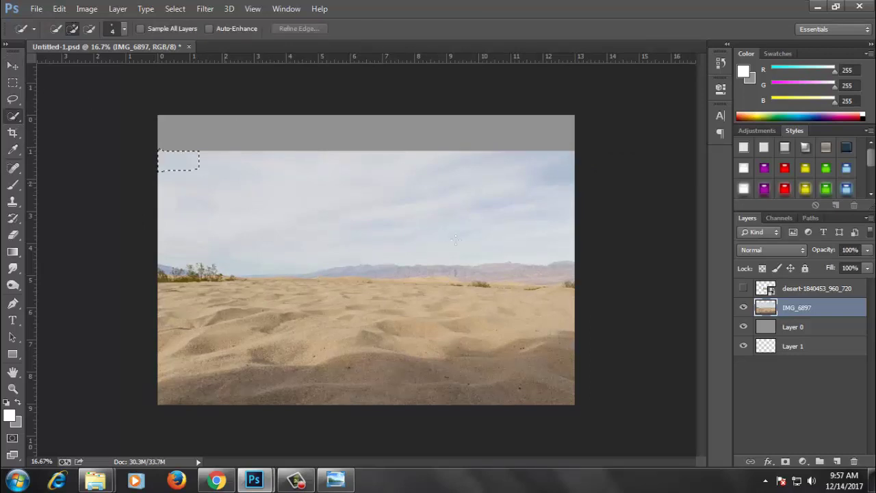
# Step: Select IMG_6897's sky and distant mountains, excluding the left trees, and mask it out
pyautogui.moveTo(454, 238); pyautogui.dragTo(597, 273)
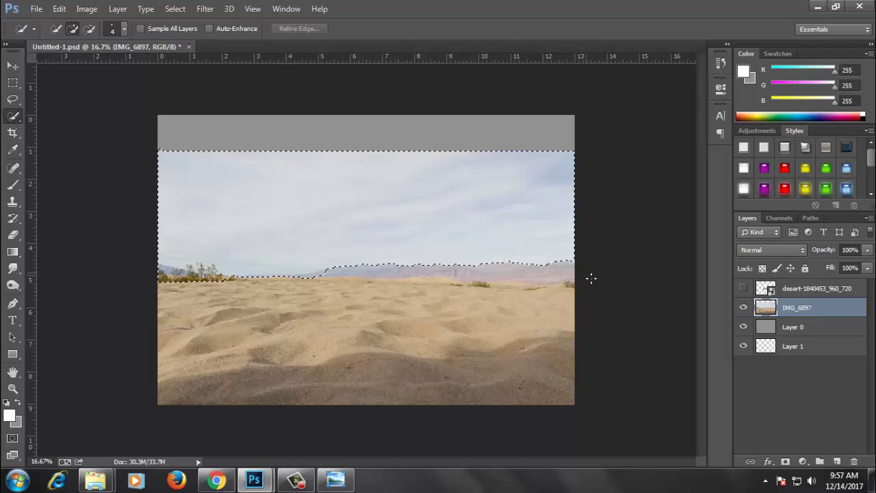
pyautogui.moveTo(508, 278); pyautogui.dragTo(361, 268)
pyautogui.keyDown('alt'); pyautogui.click(205, 283); pyautogui.keyUp('alt')
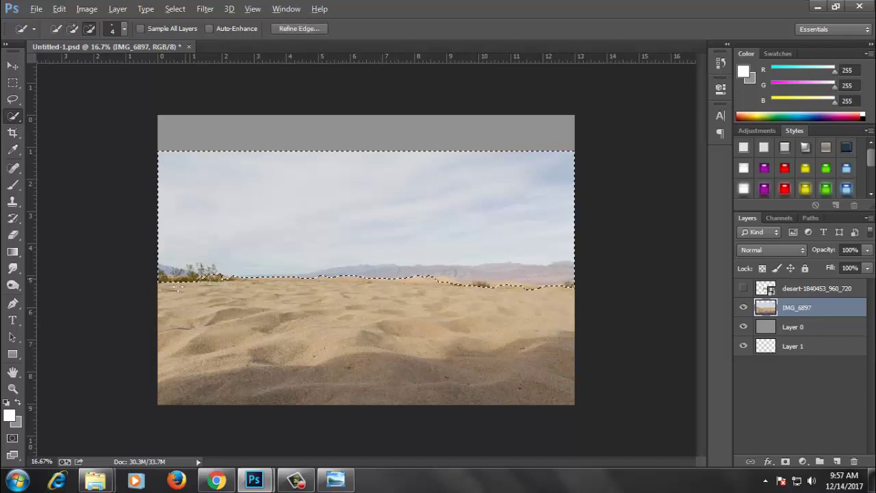
pyautogui.moveTo(178, 287)
pyautogui.mouseDown()
pyautogui.moveTo(166, 283)
pyautogui.moveTo(208, 279)
pyautogui.mouseUp()
pyautogui.press('alt')
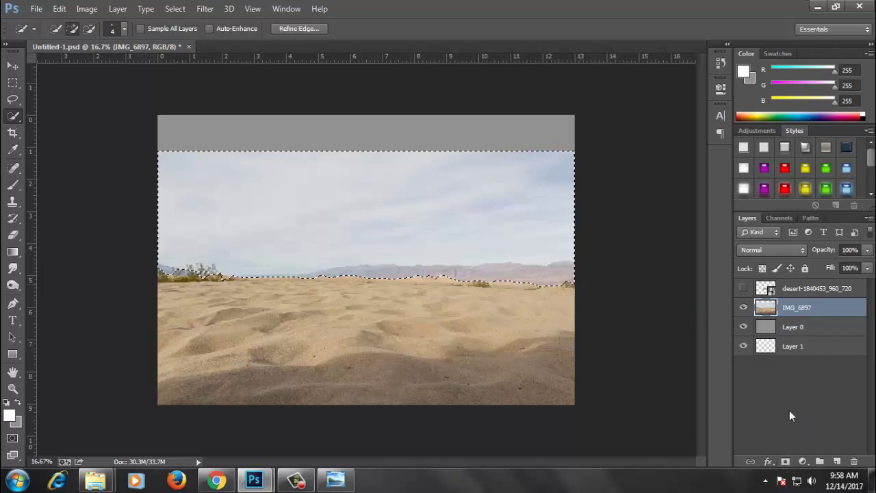
pyautogui.click(785, 462)
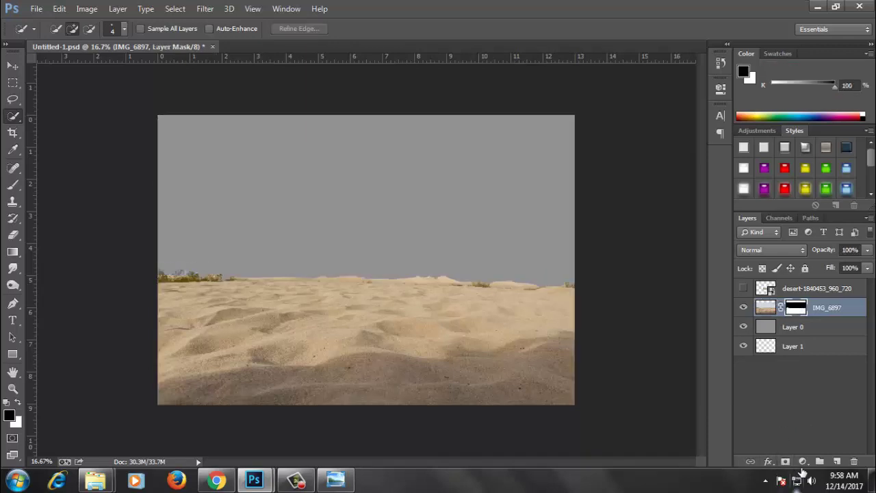
# Step: Refine the IMG_6897 mask edge along the whole sand horizon
pyautogui.rightClick(794, 311)
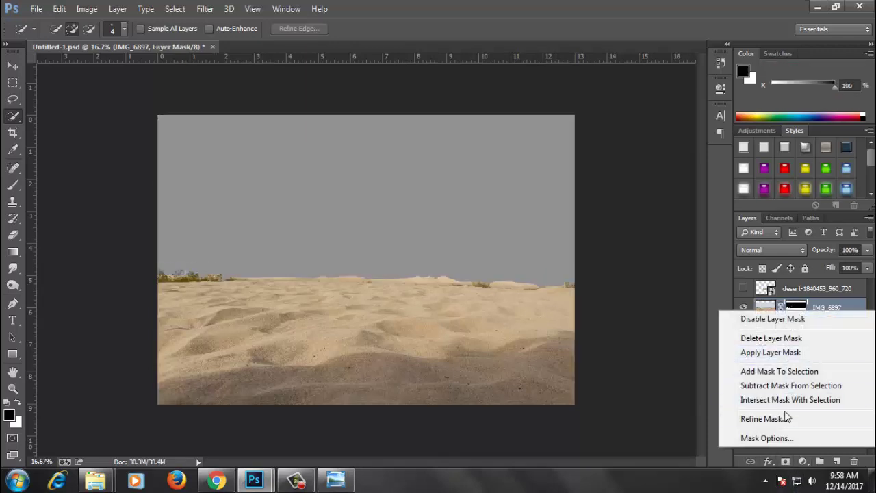
pyautogui.click(779, 419)
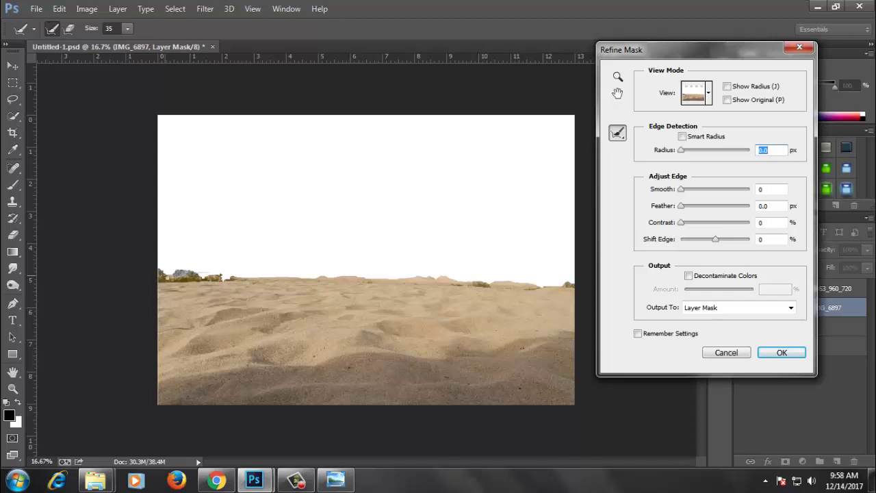
pyautogui.moveTo(189, 276)
pyautogui.mouseDown()
pyautogui.moveTo(154, 275)
pyautogui.moveTo(381, 278)
pyautogui.mouseUp()
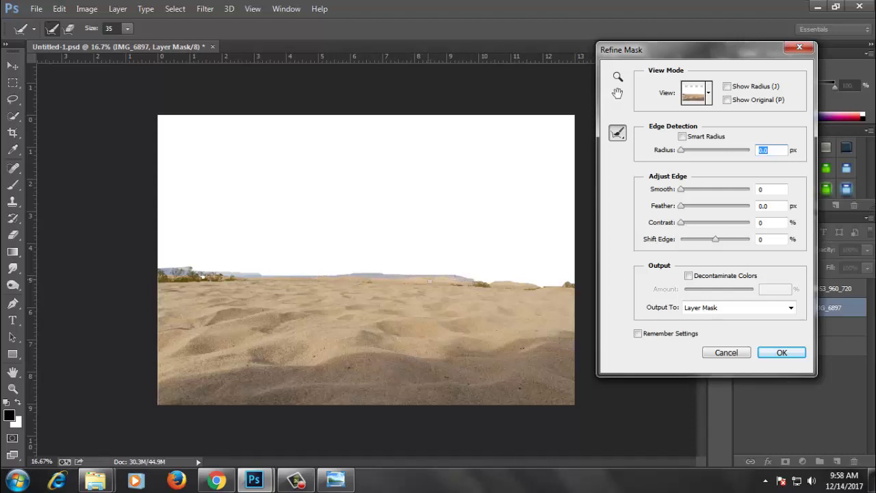
pyautogui.moveTo(429, 281); pyautogui.dragTo(501, 281)
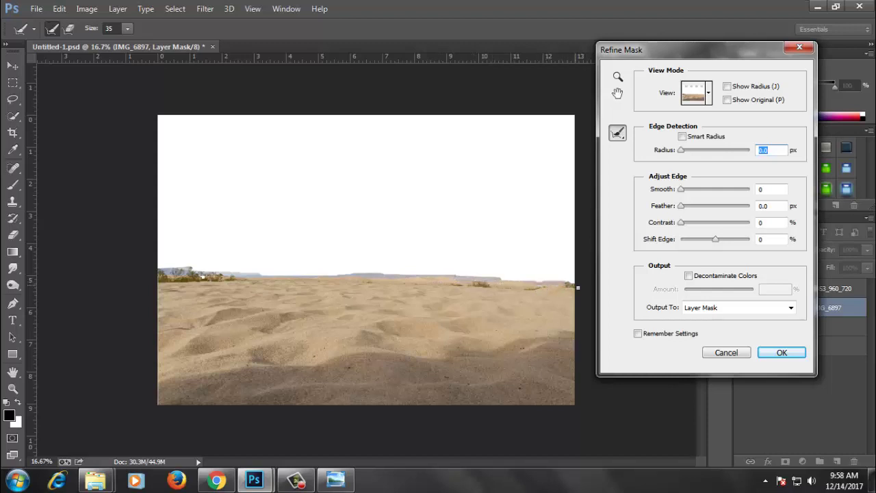
pyautogui.click(772, 353)
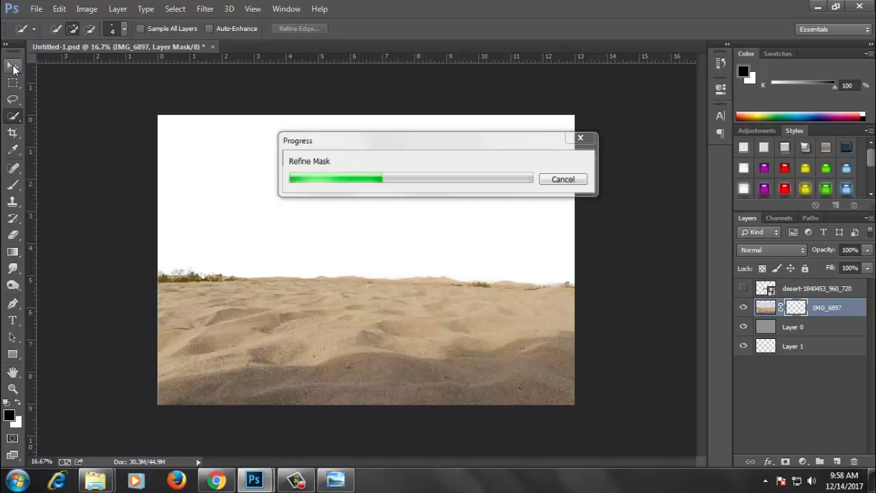
# Step: Fill a marquee over the top band with black to hide the leftover sky, then deselect
pyautogui.click(13, 67)
pyautogui.press('m')
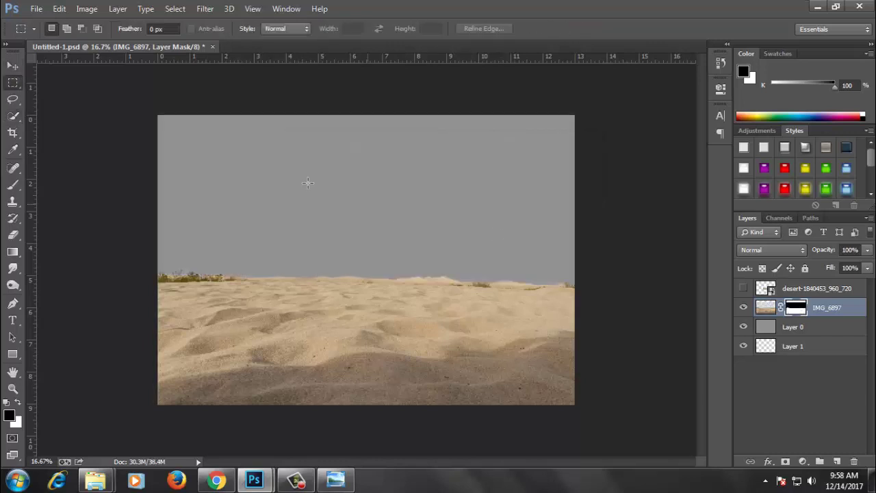
pyautogui.moveTo(144, 102); pyautogui.dragTo(659, 227)
pyautogui.press('Delete')
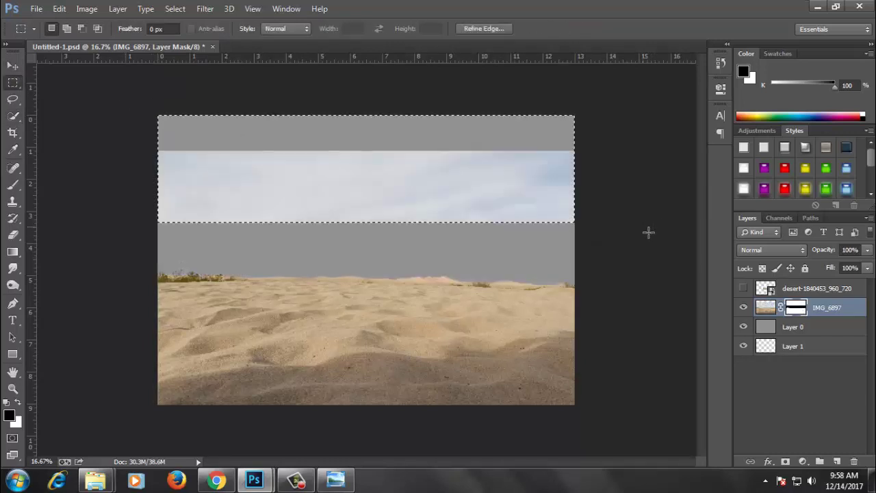
pyautogui.hotkey('alt', 'BackSpace')
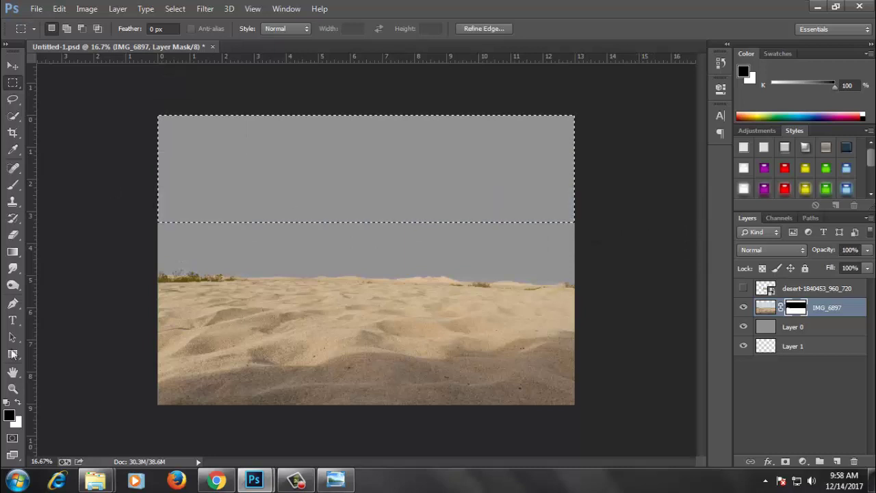
pyautogui.click(19, 404)
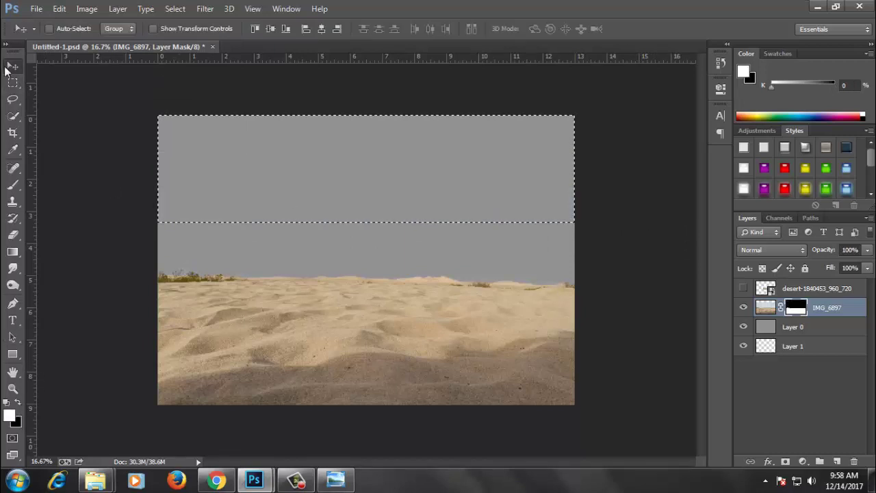
pyautogui.press('v')
pyautogui.hotkey('ctrl', 'd')
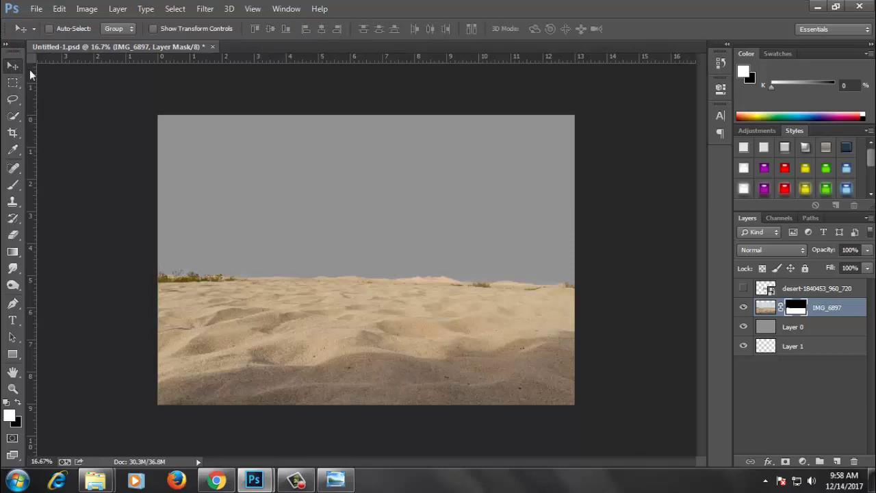
# Step: Show and rasterize the desert-1840453 layer, moving it below IMG_6897
pyautogui.click(743, 288)
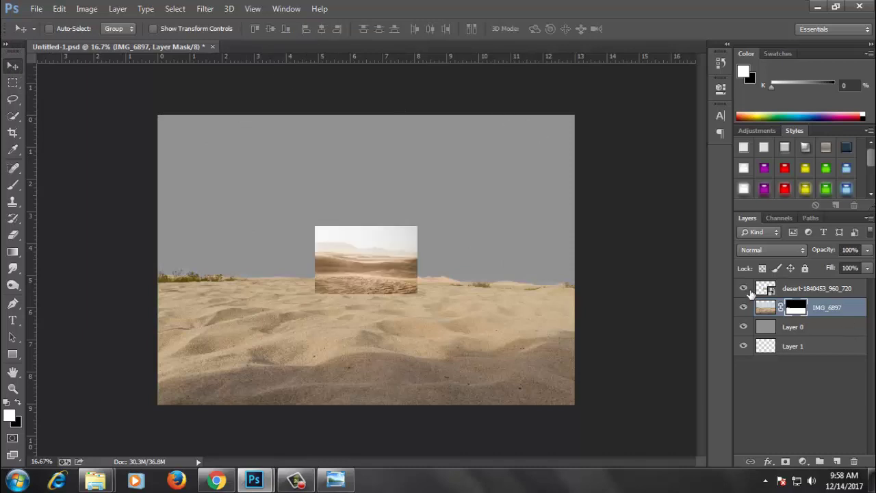
pyautogui.rightClick(848, 288)
pyautogui.click(601, 192)
pyautogui.hotkey('ctrl', 't')
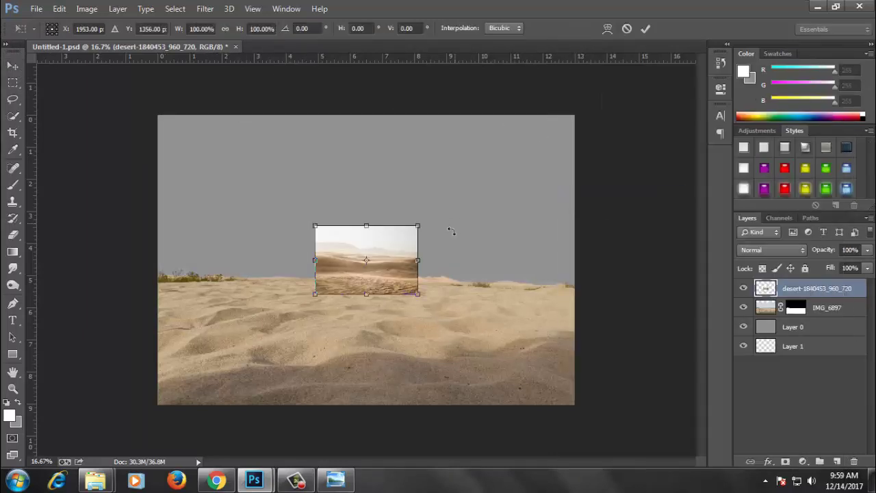
pyautogui.press('Return')
pyautogui.moveTo(840, 291); pyautogui.dragTo(835, 319)
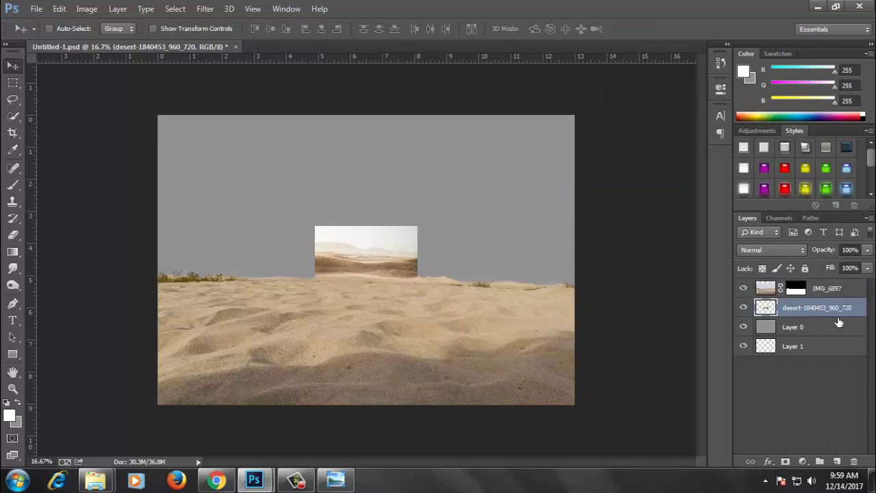
# Step: Enlarge the desert-1840453 photo across the whole canvas and commit it
pyautogui.hotkey('ctrl', 't')
pyautogui.moveTo(419, 296)
pyautogui.mouseDown()
pyautogui.moveTo(740, 367)
pyautogui.moveTo(538, 301)
pyautogui.moveTo(485, 308)
pyautogui.moveTo(485, 298)
pyautogui.mouseUp()
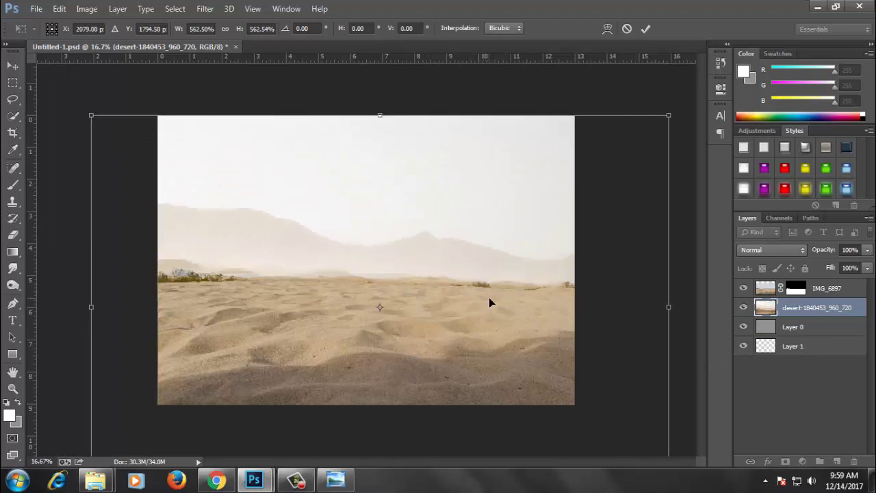
pyautogui.press('Return')
pyautogui.hotkey('ctrl', '-')
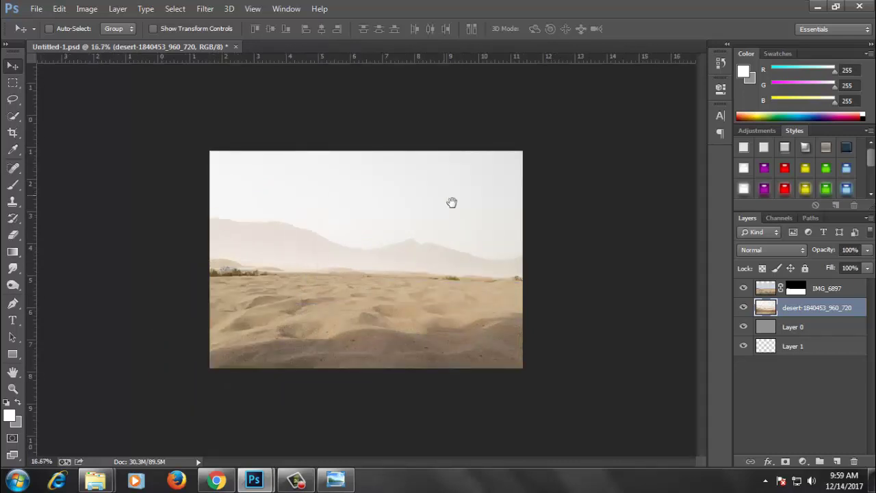
pyautogui.hotkey('ctrl', '+')
# Step: Save the composite, confirming the format options
pyautogui.hotkey('ctrl', 's')
pyautogui.click(582, 144)
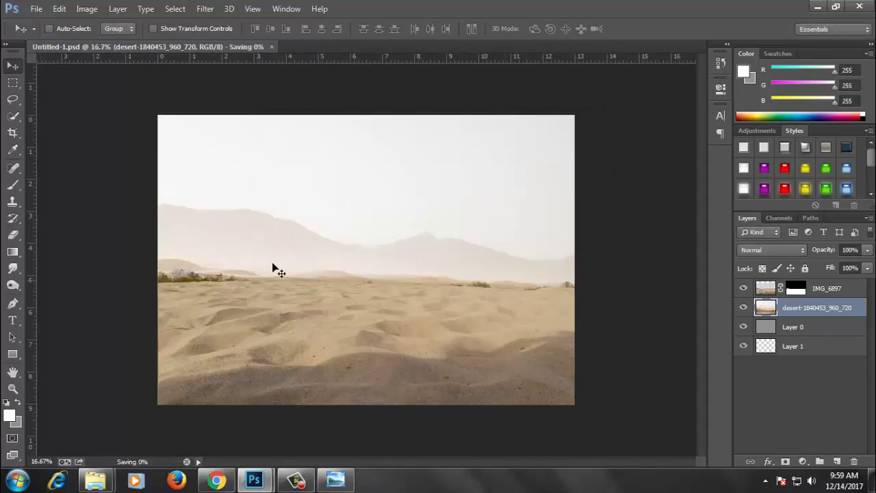
pyautogui.hotkey('ctrl', '-')
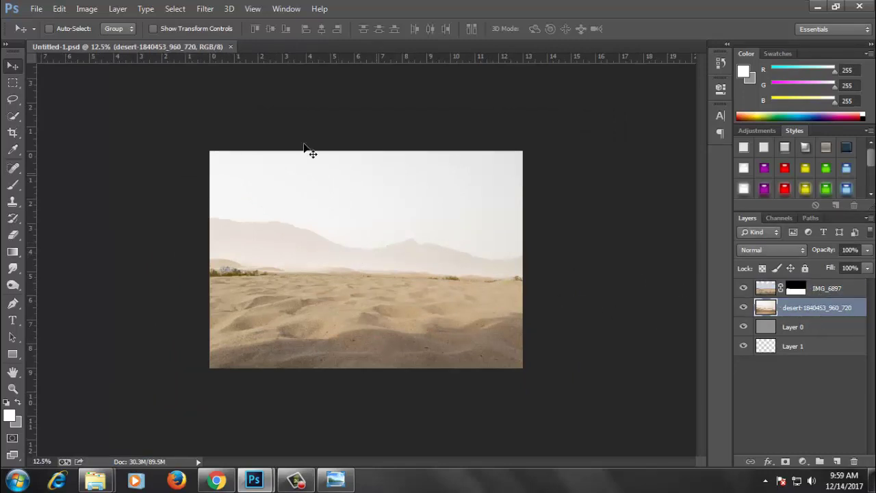
# Step: Apply a Color Balance of -22 toward yellow to the desert layer's midtones
pyautogui.hotkey('ctrl', 'b')
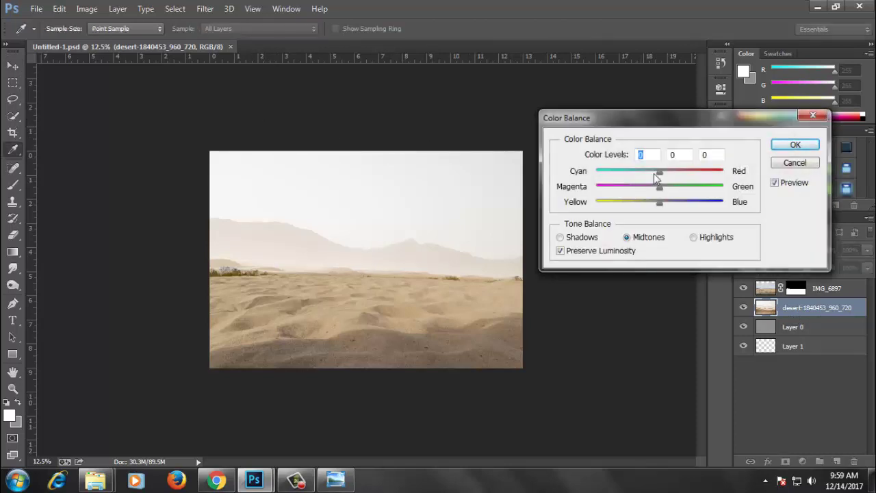
pyautogui.moveTo(658, 205); pyautogui.dragTo(649, 206)
pyautogui.press('Return')
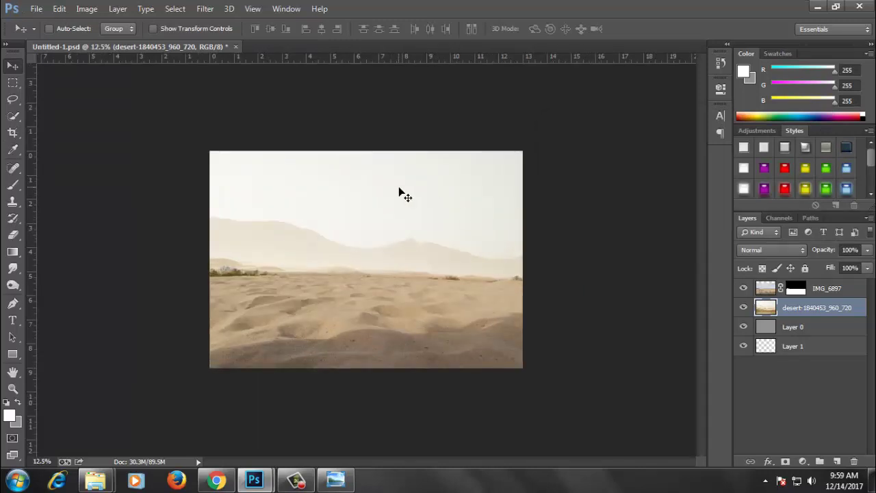
# Step: Quick-select the pale sky above the dunes on the desert layer
pyautogui.press('w')
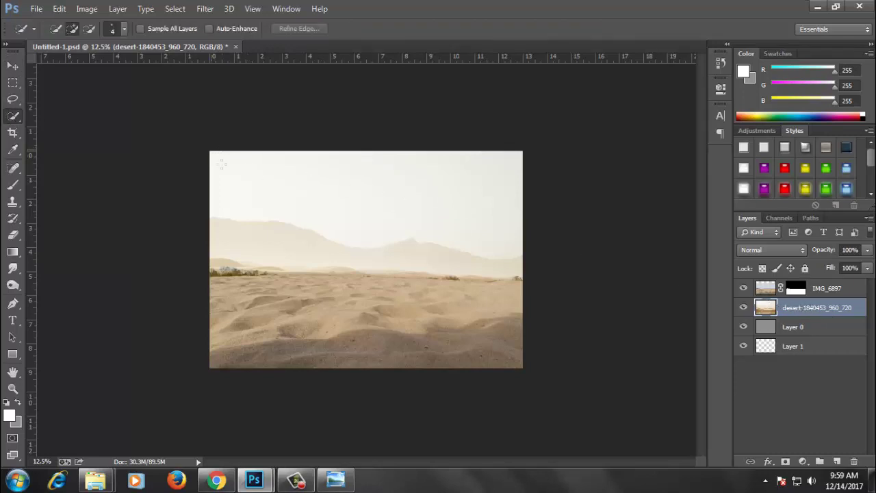
pyautogui.moveTo(362, 201); pyautogui.dragTo(484, 223)
pyautogui.moveTo(523, 301); pyautogui.dragTo(413, 268)
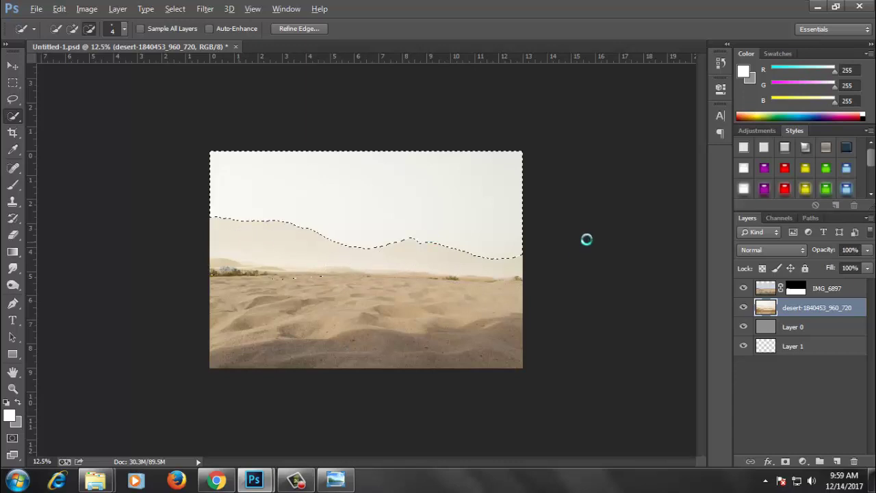
# Step: Delete the selected sky, then undo back to restore the sky selection
pyautogui.press('alt')
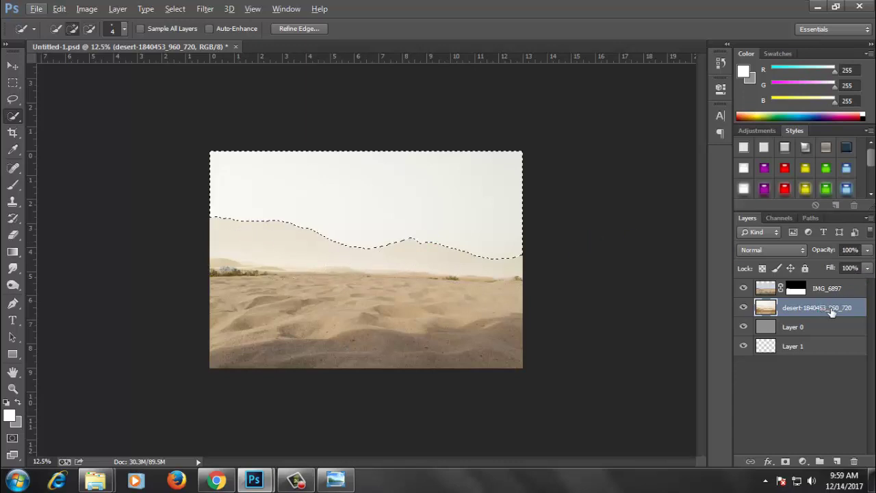
pyautogui.press('Delete')
pyautogui.hotkey('ctrl', 'd')
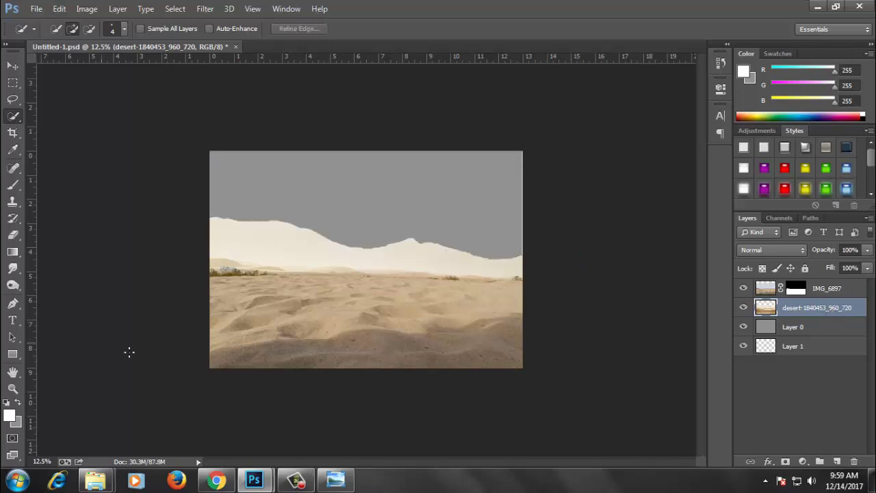
pyautogui.press('v')
pyautogui.hotkey('ctrl', 'shift', 'd')
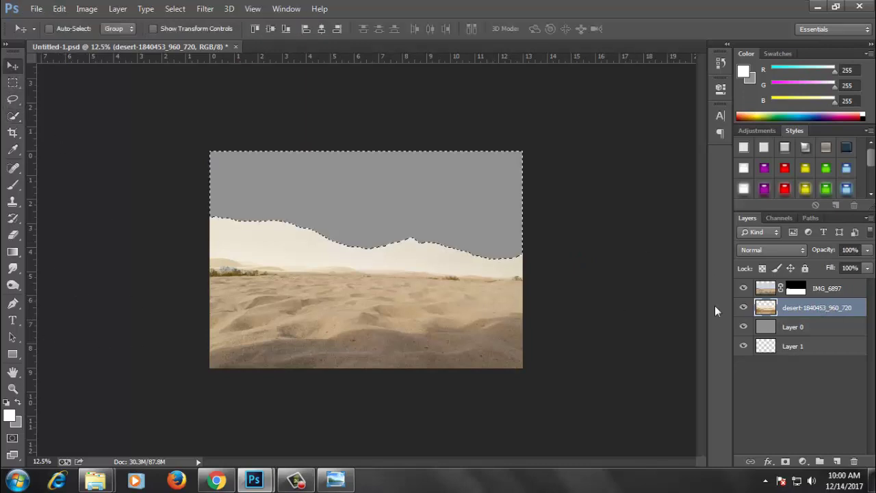
pyautogui.hotkey('ctrl', 'z')
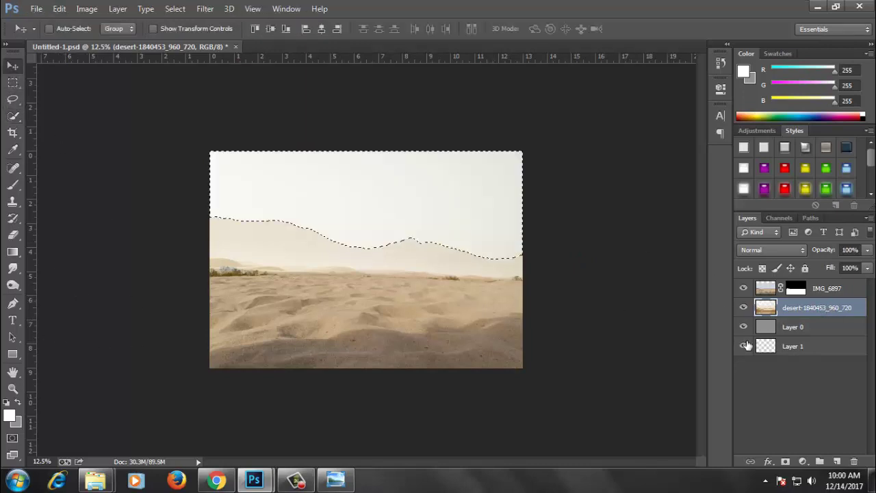
# Step: Invert the selection, add a layer mask hiding the desert sky, and reopen the source folder
pyautogui.hotkey('ctrl', 'shift', 'i')
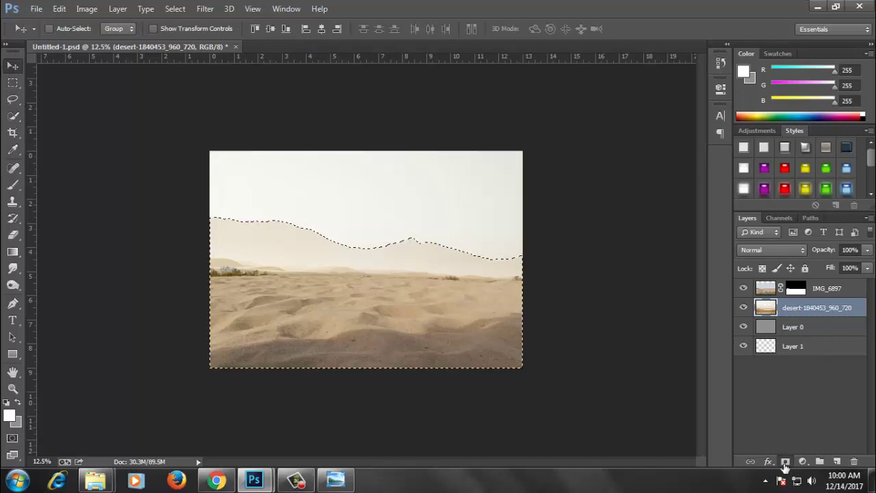
pyautogui.click(785, 461)
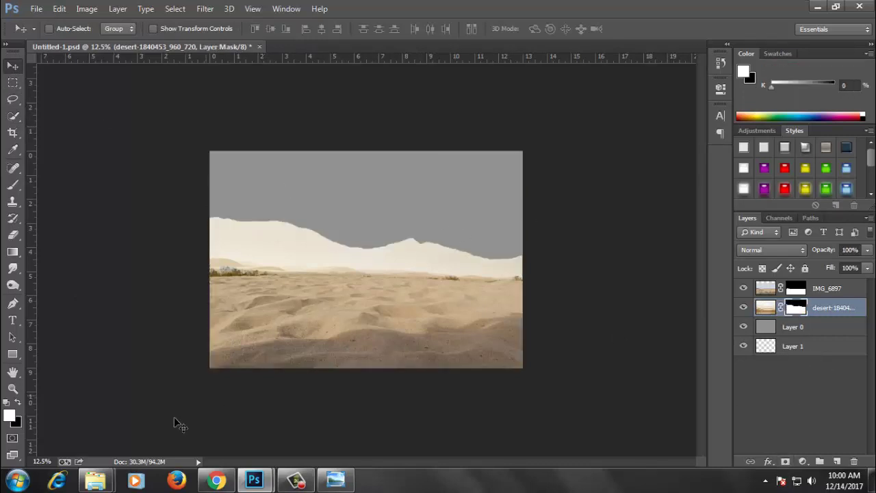
pyautogui.click(228, 423)
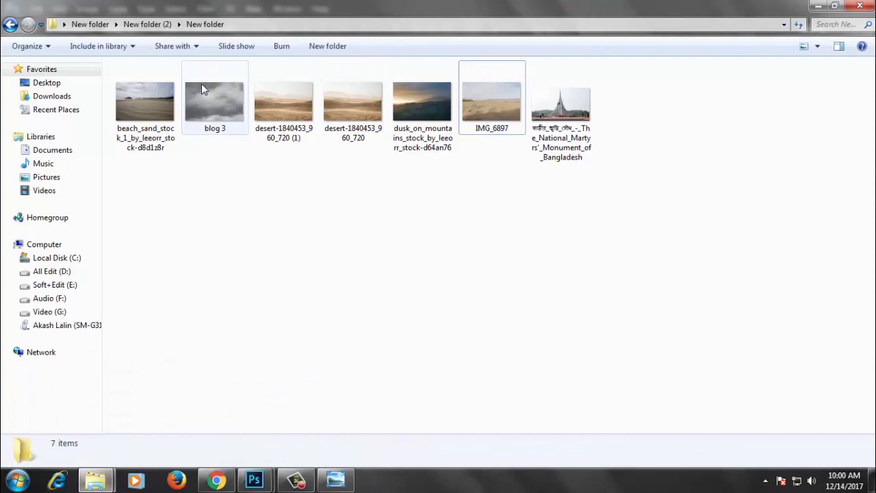
# Step: Place the blog 3 cloud photo as a layer beneath the desert layer
pyautogui.click(232, 121)
pyautogui.moveTo(201, 93); pyautogui.dragTo(191, 442)
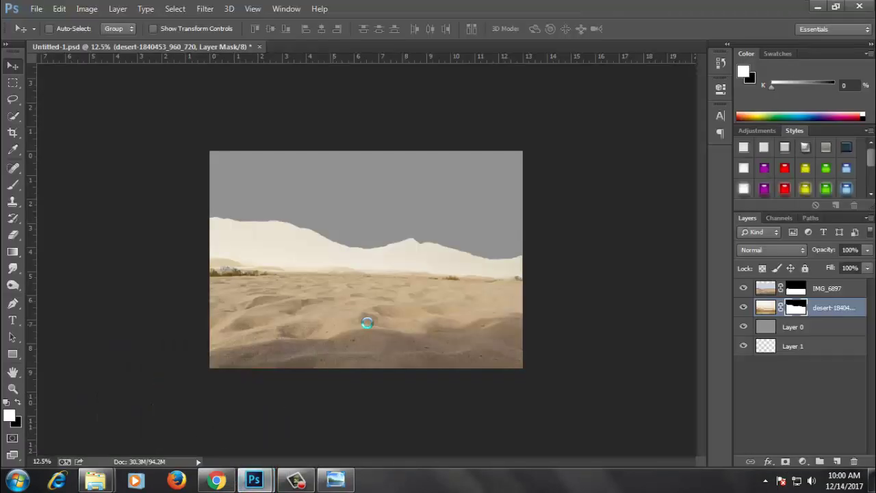
pyautogui.moveTo(190, 441); pyautogui.dragTo(368, 320)
pyautogui.press('Return')
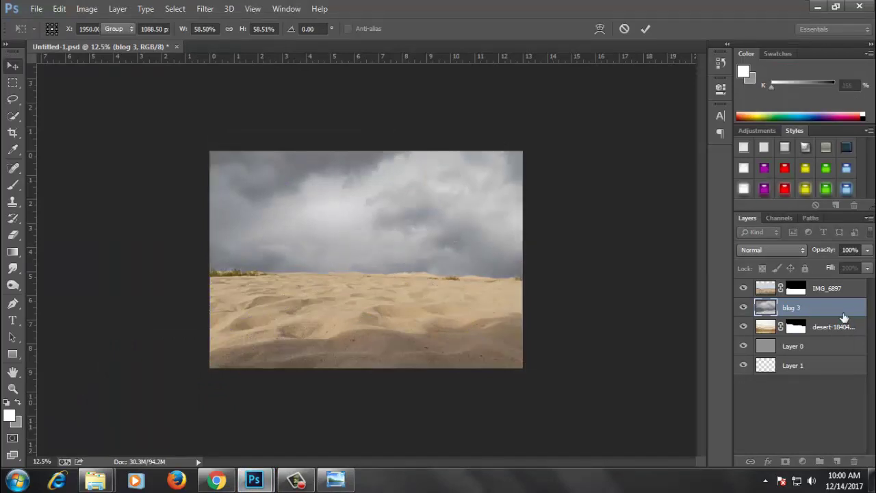
pyautogui.moveTo(839, 311)
pyautogui.mouseDown()
pyautogui.moveTo(839, 361)
pyautogui.moveTo(817, 325)
pyautogui.mouseUp()
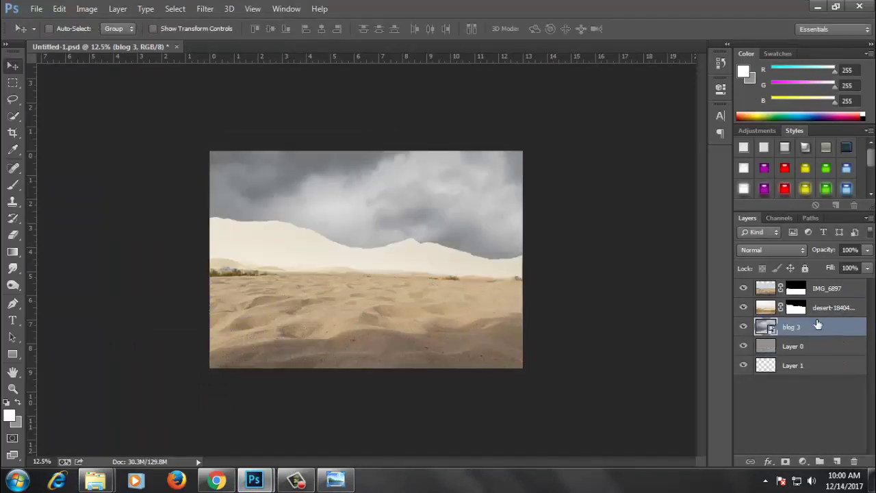
# Step: Reposition and enlarge the blog 3 clouds to fill the sky behind the dunes
pyautogui.moveTo(424, 220); pyautogui.dragTo(425, 170)
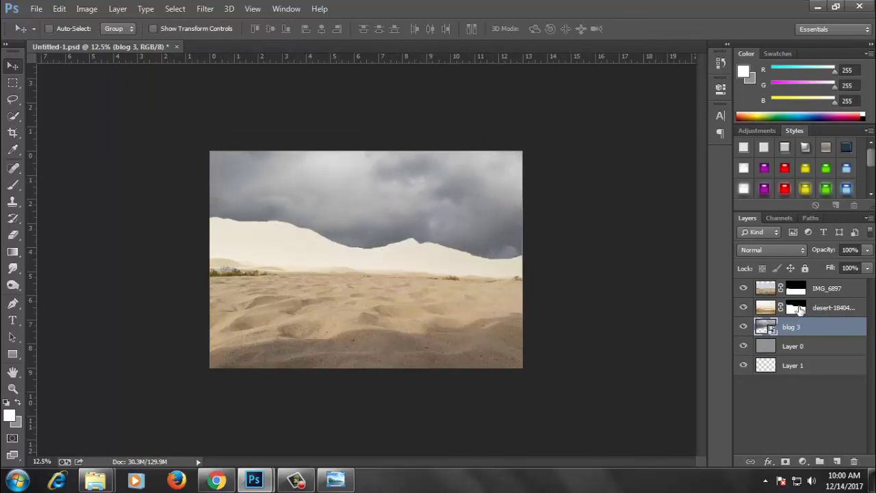
pyautogui.keyDown('alt'); pyautogui.click(389, 222); pyautogui.keyUp('alt')
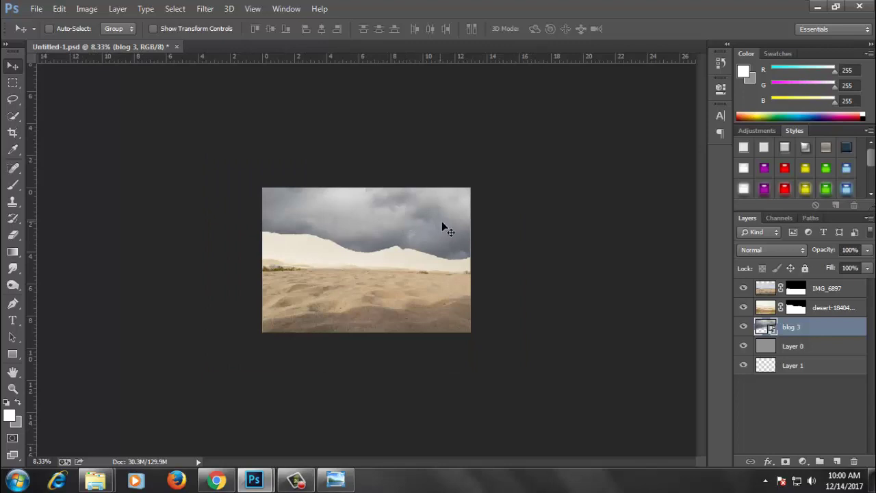
pyautogui.moveTo(405, 231); pyautogui.dragTo(415, 256)
pyautogui.hotkey('ctrl', 't')
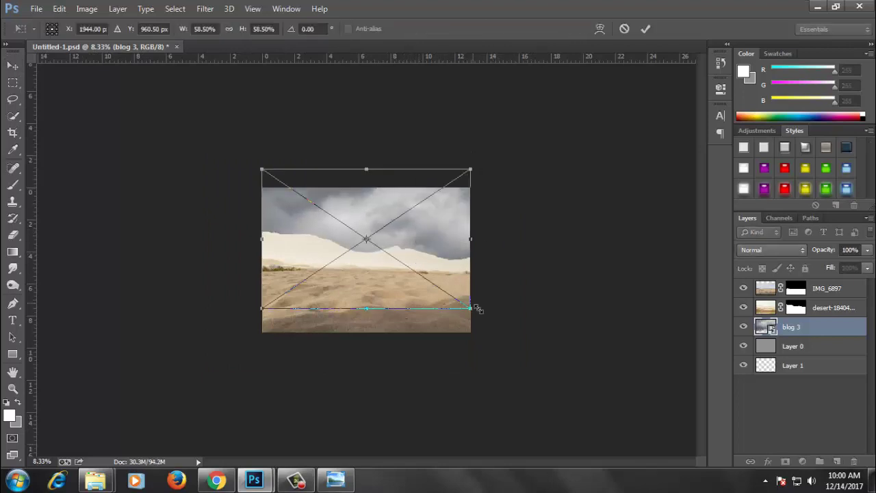
pyautogui.moveTo(523, 331); pyautogui.dragTo(513, 333)
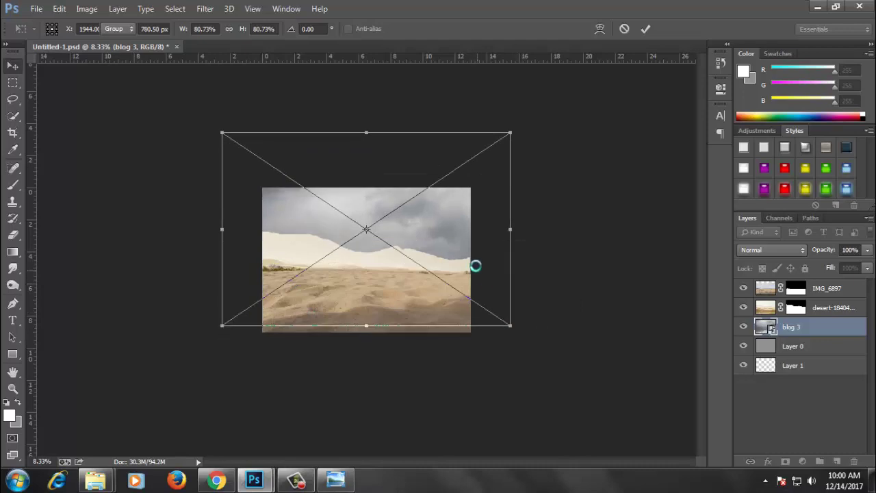
pyautogui.press('Return')
pyautogui.click(744, 307)
pyautogui.click(743, 307)
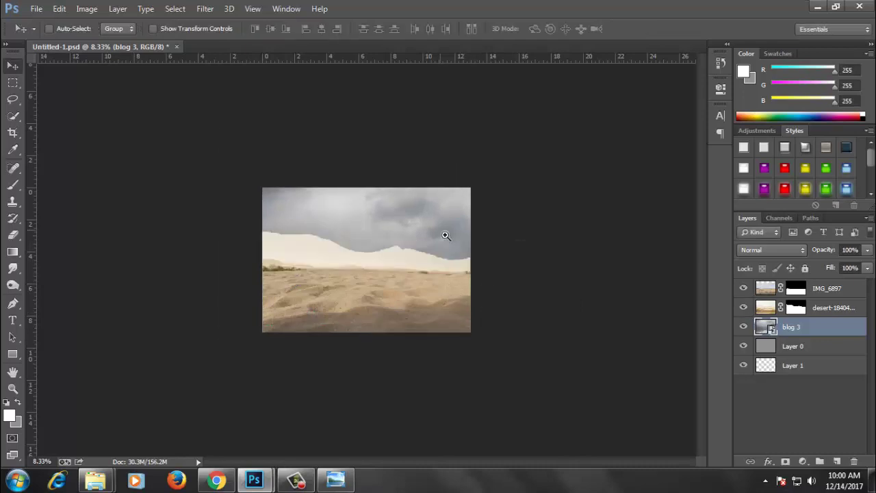
pyautogui.hotkey('ctrl', '+')
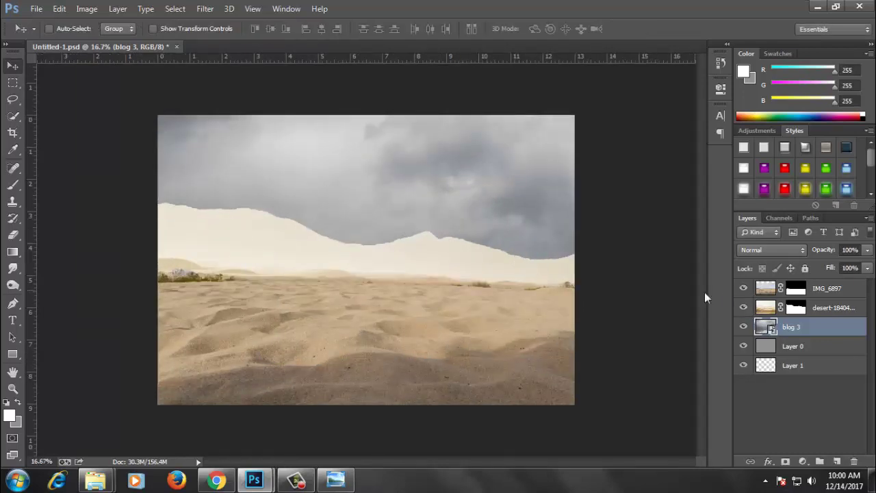
# Step: Brush black at 50% on the desert mask to fade the dune edges into the clouds
pyautogui.click(796, 307)
pyautogui.press('b')
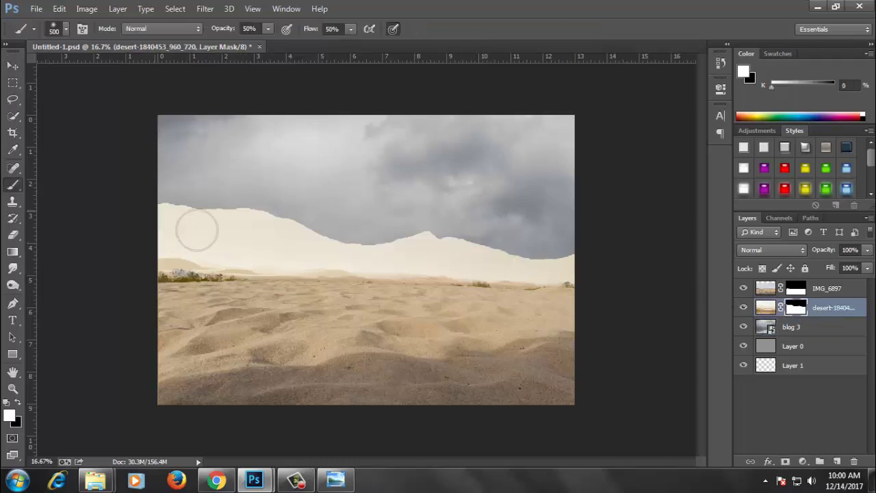
pyautogui.moveTo(197, 230)
pyautogui.mouseDown()
pyautogui.moveTo(188, 223)
pyautogui.moveTo(243, 227)
pyautogui.moveTo(199, 215)
pyautogui.moveTo(287, 244)
pyautogui.moveTo(600, 274)
pyautogui.moveTo(432, 258)
pyautogui.moveTo(317, 264)
pyautogui.moveTo(176, 236)
pyautogui.mouseUp()
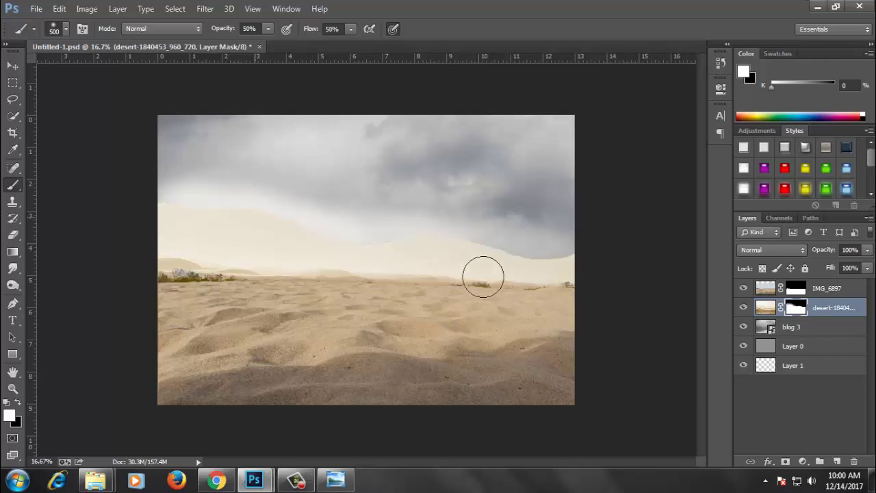
pyautogui.moveTo(483, 277)
pyautogui.mouseDown()
pyautogui.moveTo(586, 267)
pyautogui.moveTo(586, 276)
pyautogui.mouseUp()
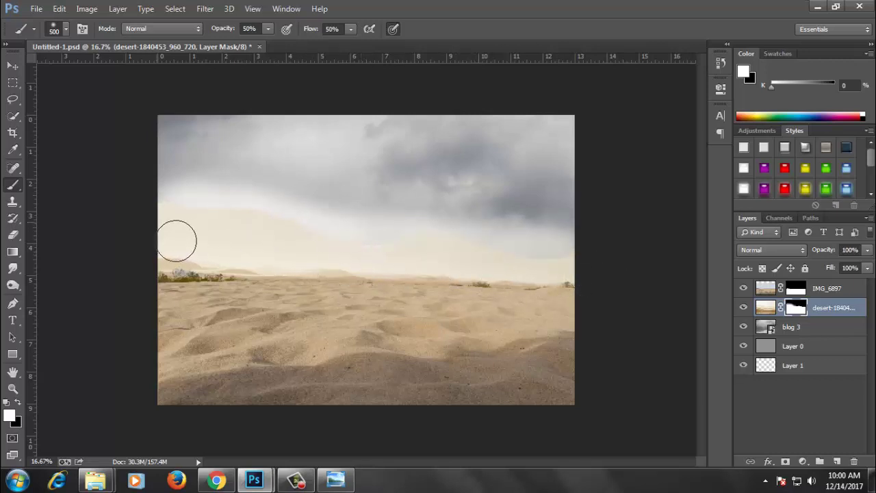
pyautogui.click(12, 67)
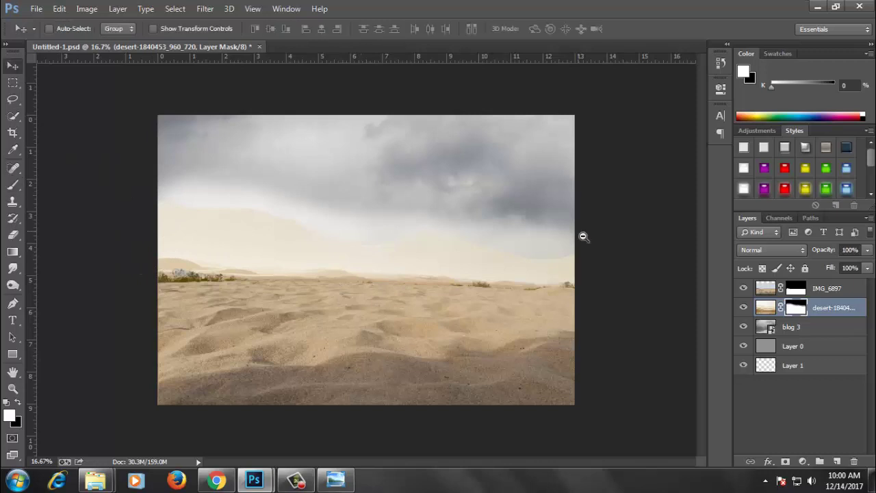
# Step: Zoom out on the composite and save the document
pyautogui.scroll(-1, 583, 237)
pyautogui.press('b')
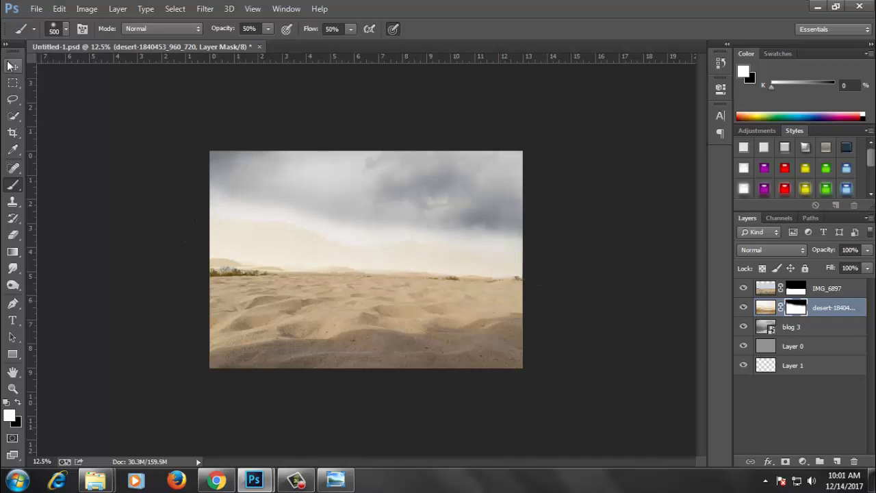
pyautogui.press('v')
pyautogui.scroll(-1, 413, 247)
pyautogui.hotkey('ctrl', 's')
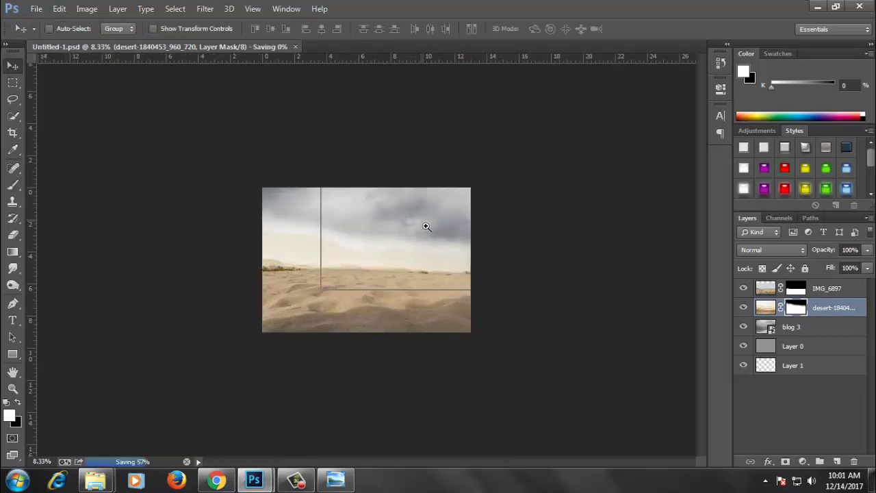
# Step: Crop the desert composite slightly inward on its left and right edges and commit the crop
pyautogui.scroll(1, 426, 226)
pyautogui.press('c')
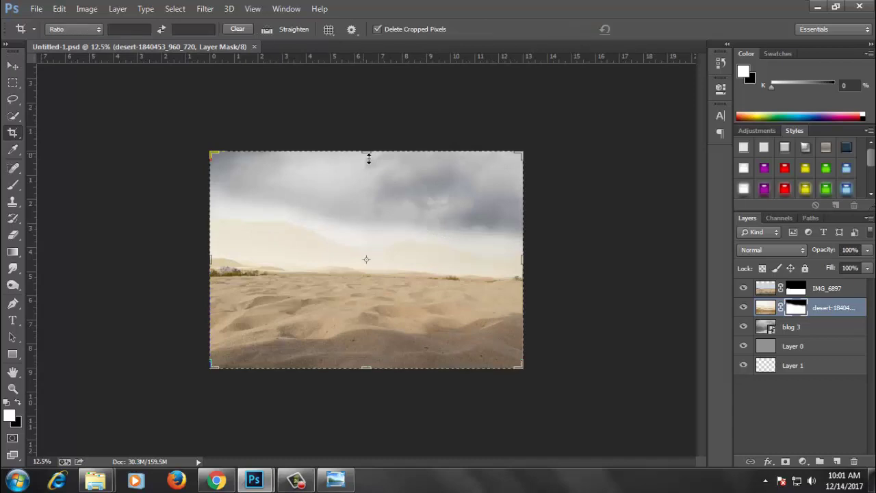
pyautogui.moveTo(367, 152); pyautogui.dragTo(373, 130)
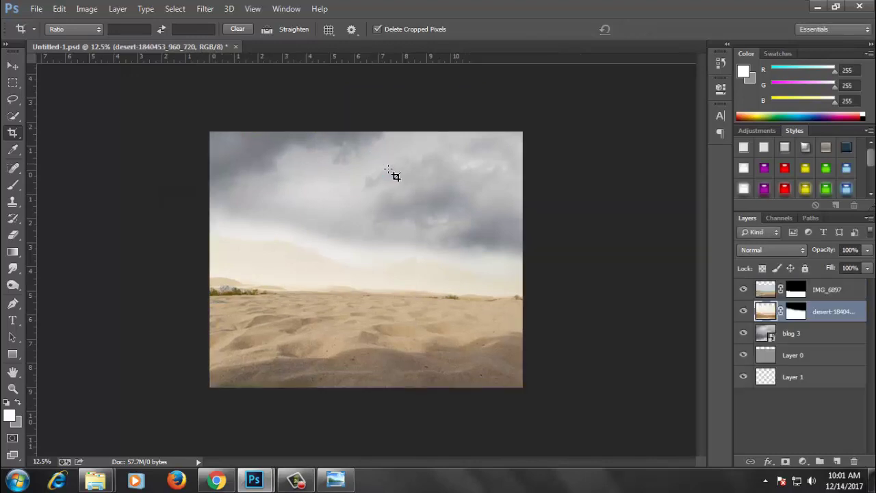
pyautogui.click(17, 67)
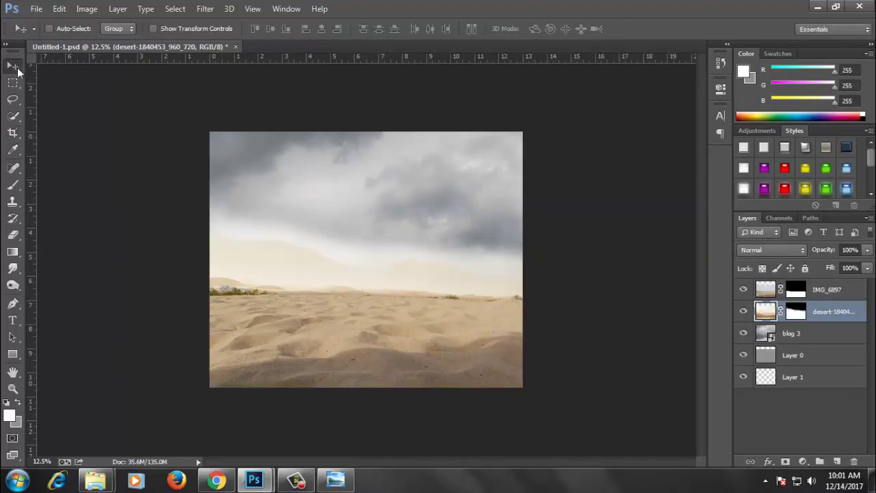
pyautogui.press('c')
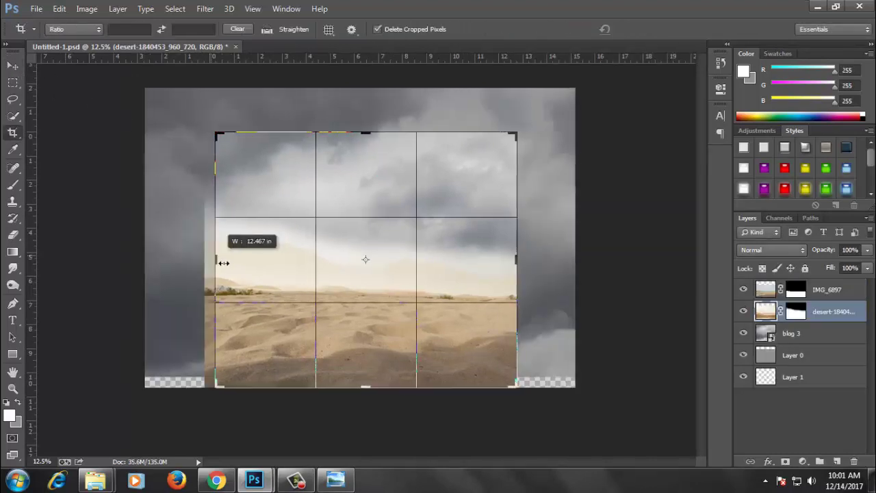
pyautogui.moveTo(216, 261); pyautogui.dragTo(221, 260)
pyautogui.moveTo(521, 272); pyautogui.dragTo(523, 272)
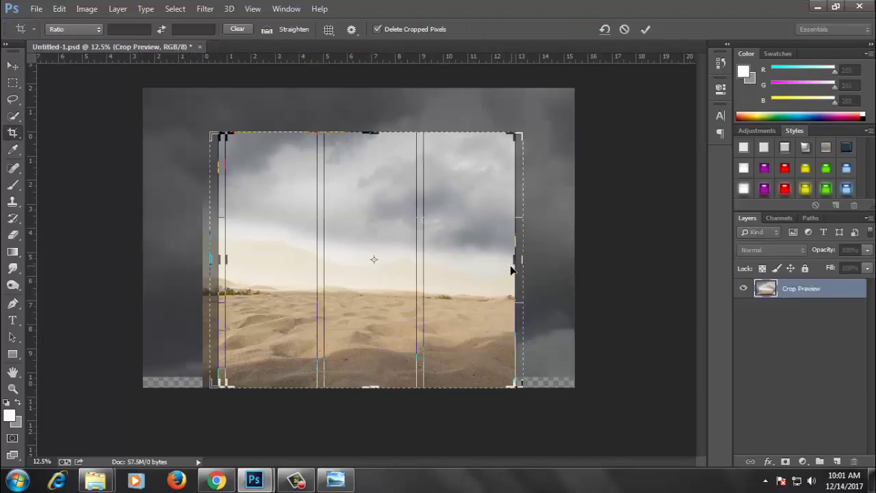
pyautogui.press('Return')
pyautogui.press('v')
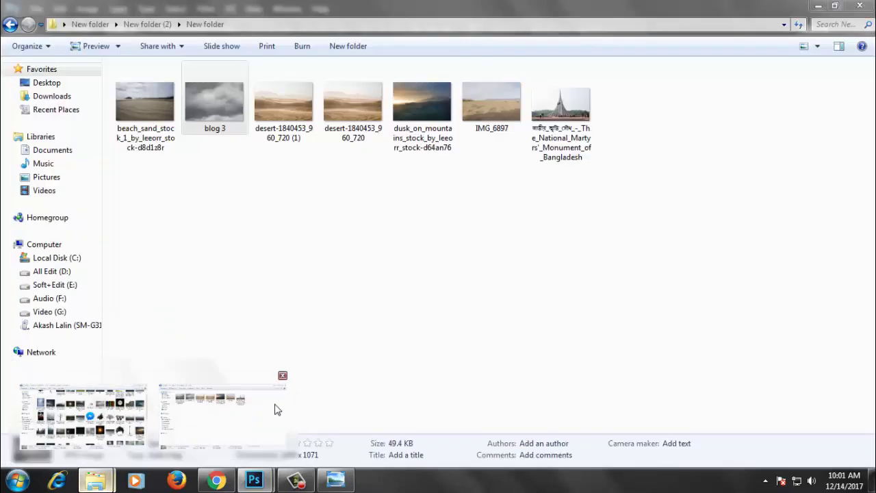
# Step: Drag the National Martyrs' Monument JPG from the Explorer folder into Photoshop
pyautogui.click(277, 408)
pyautogui.moveTo(561, 106)
pyautogui.mouseDown()
pyautogui.moveTo(269, 407)
pyautogui.moveTo(525, 55)
pyautogui.mouseUp()
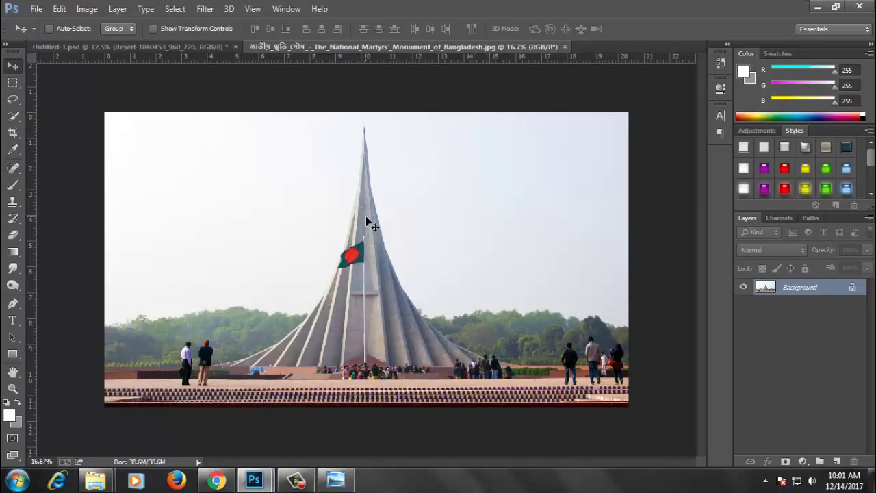
# Step: Start a pen path at the photo's left edge, tracing the ground line to the monument
pyautogui.press('p')
pyautogui.scroll(1, 142, 373)
pyautogui.scroll(1, 142, 373)
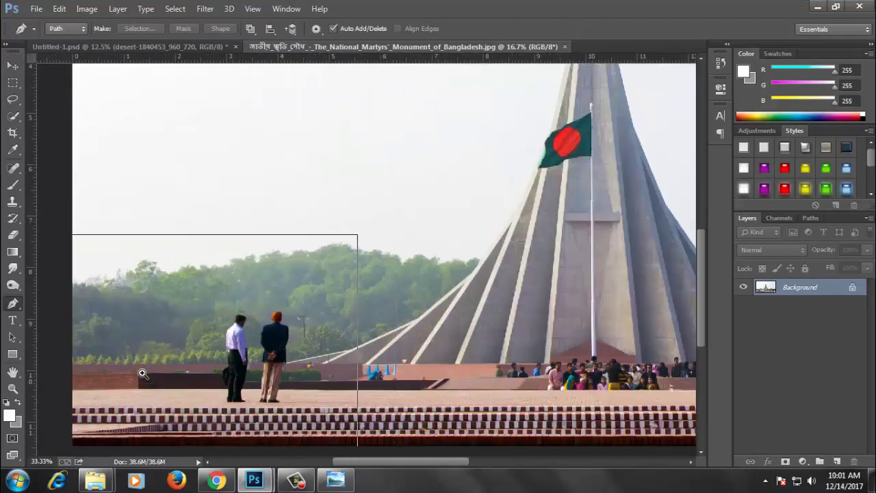
pyautogui.scroll(1, 142, 373)
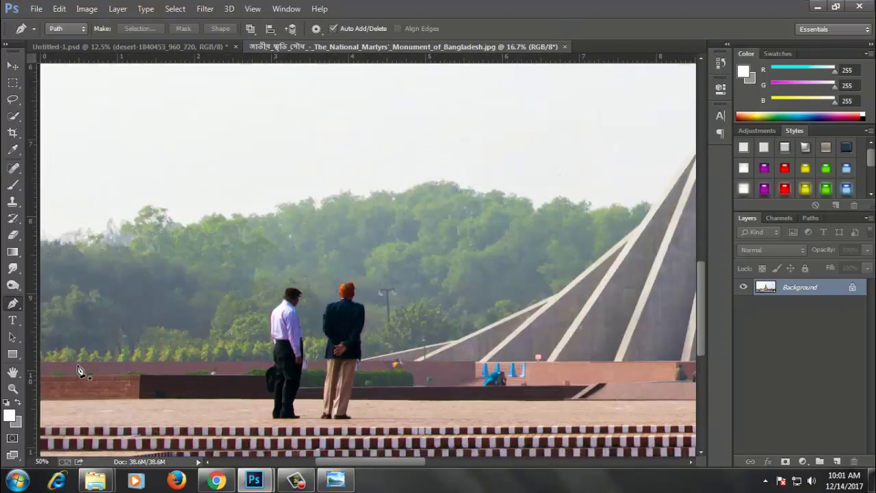
pyautogui.click(39, 364)
pyautogui.click(137, 369)
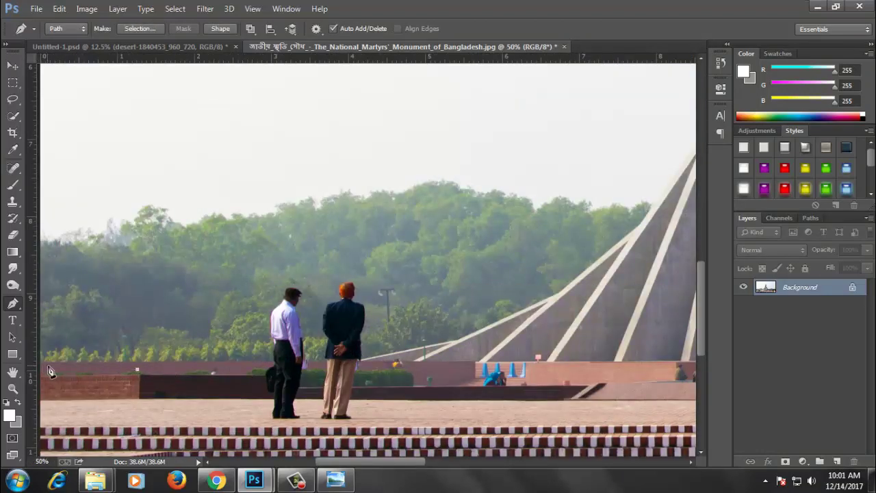
pyautogui.press('Escape')
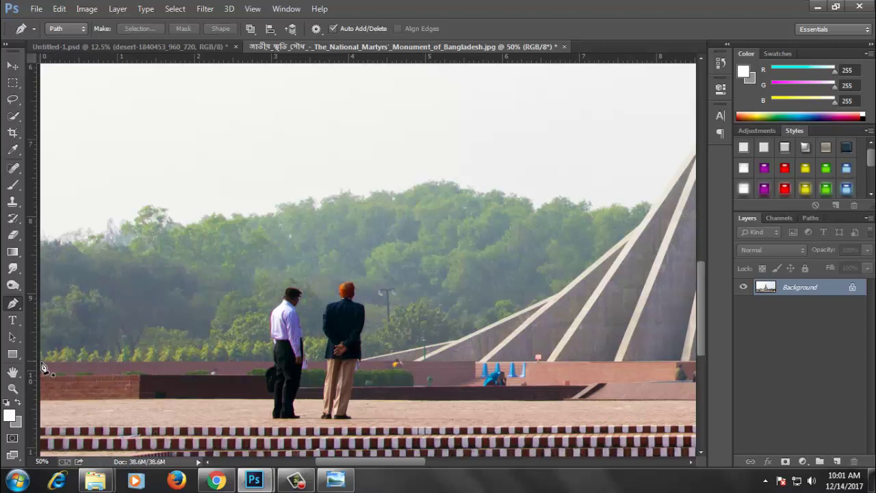
pyautogui.click(43, 369)
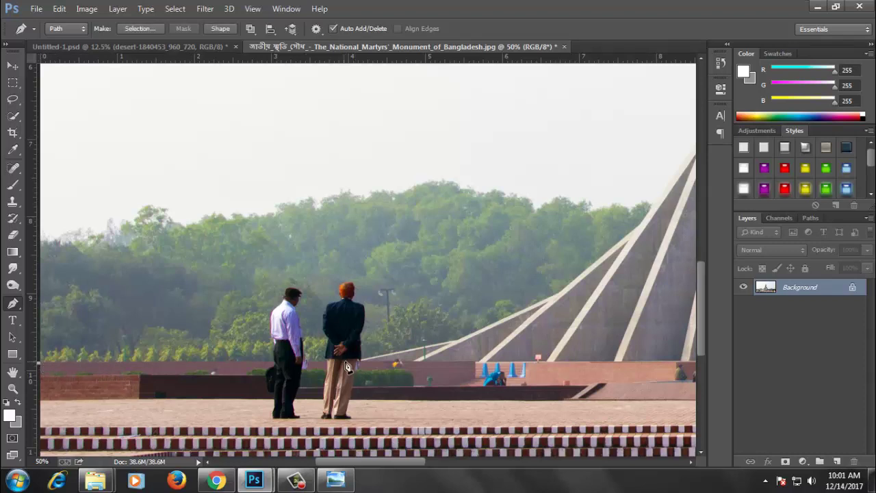
pyautogui.click(368, 362)
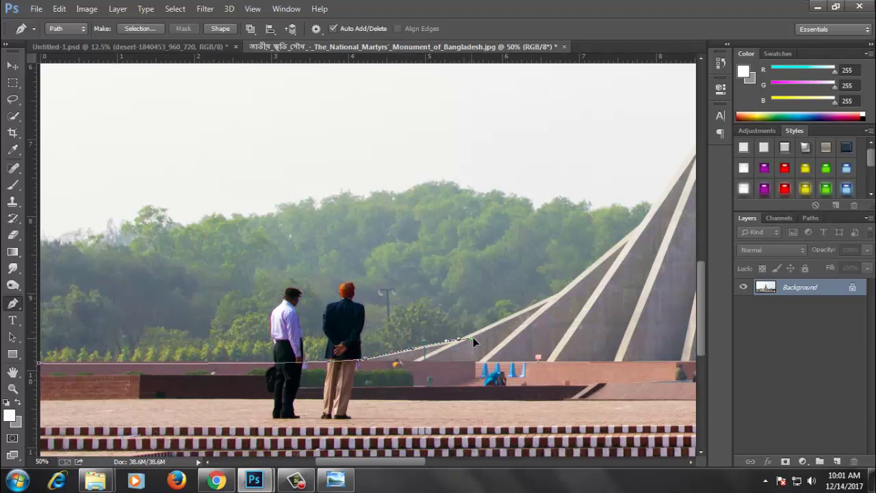
pyautogui.click(511, 315)
pyautogui.moveTo(609, 255)
pyautogui.mouseDown()
pyautogui.moveTo(419, 370)
pyautogui.moveTo(428, 351)
pyautogui.mouseUp()
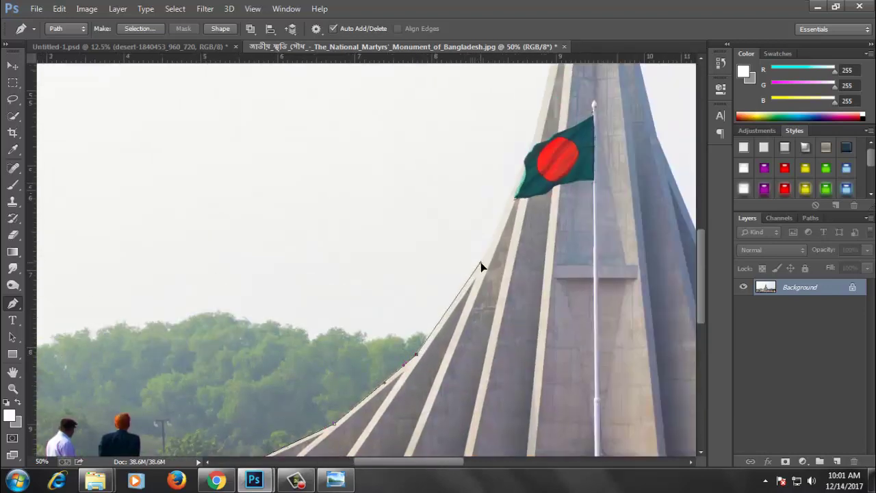
# Step: Trace the spire's left edge with anchors up to its tip
pyautogui.moveTo(539, 190); pyautogui.dragTo(508, 337)
pyautogui.click(455, 391)
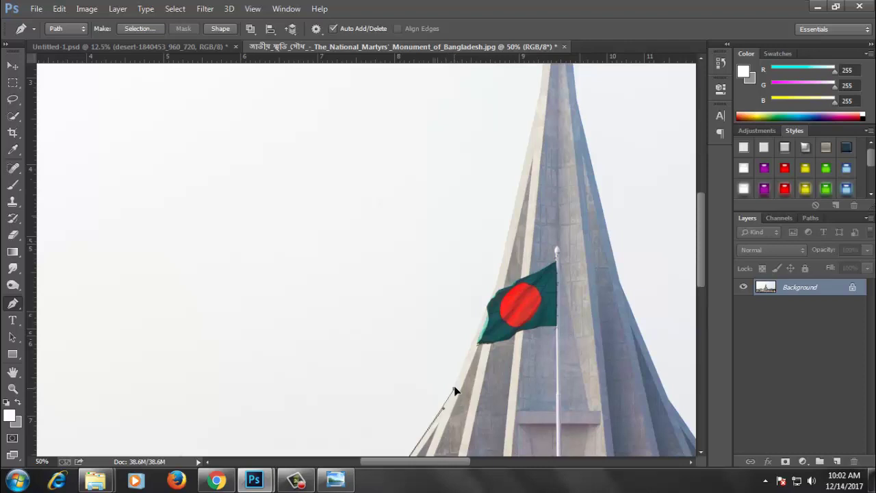
pyautogui.click(477, 340)
pyautogui.moveTo(491, 298); pyautogui.dragTo(480, 360)
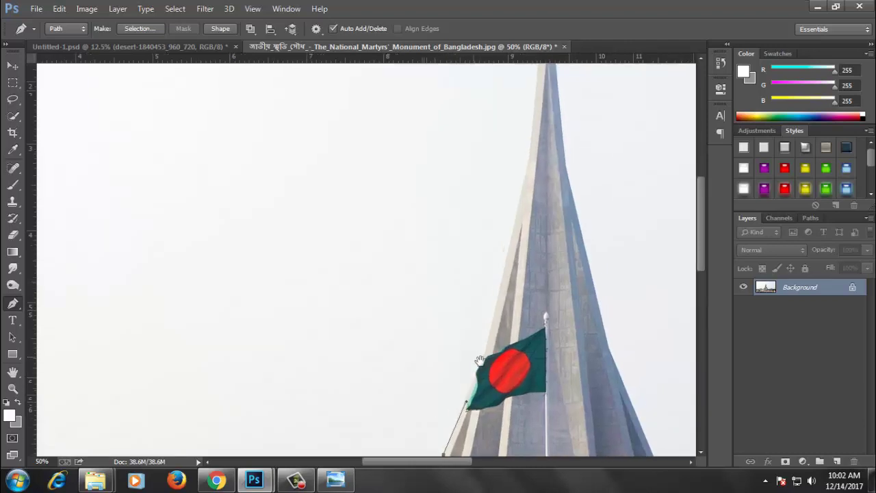
pyautogui.click(490, 338)
pyautogui.click(511, 240)
pyautogui.moveTo(522, 216); pyautogui.dragTo(479, 317)
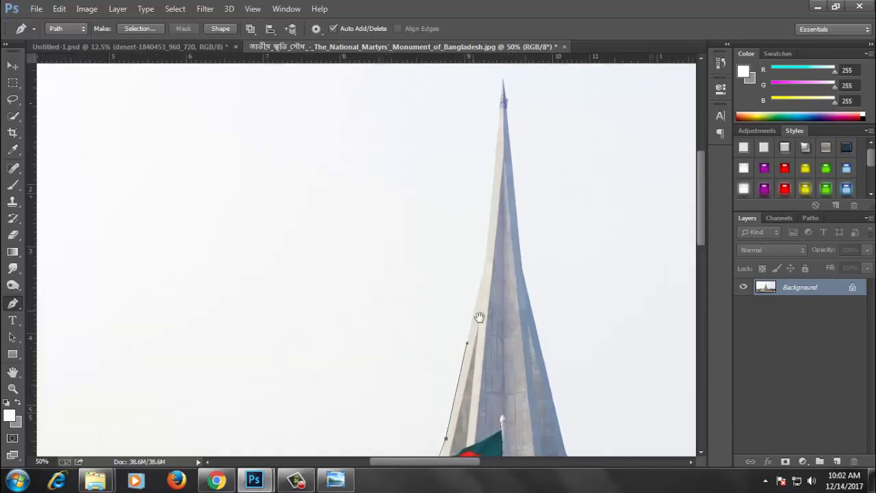
pyautogui.click(486, 264)
pyautogui.moveTo(520, 241)
pyautogui.mouseDown()
pyautogui.moveTo(495, 344)
pyautogui.moveTo(450, 263)
pyautogui.mouseUp()
pyautogui.click(477, 186)
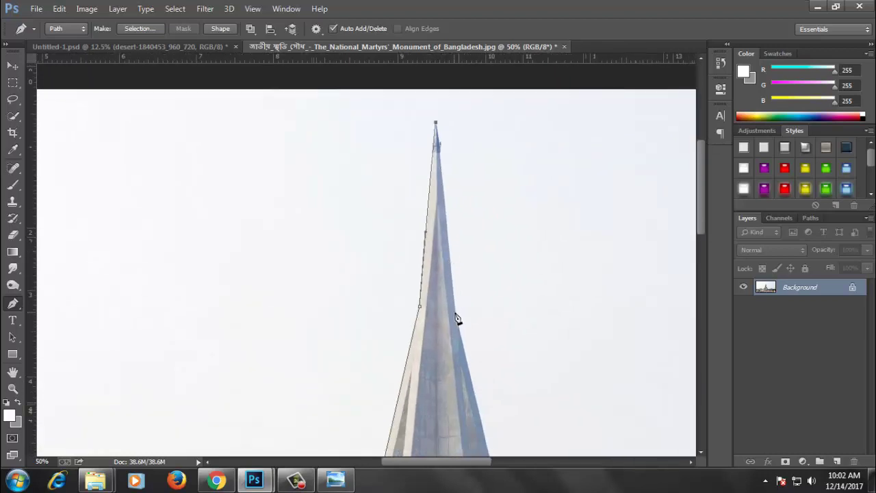
# Step: Trace the spire's right edge and sloping side down to the photo's right edge
pyautogui.click(456, 314)
pyautogui.moveTo(478, 369); pyautogui.dragTo(414, 248)
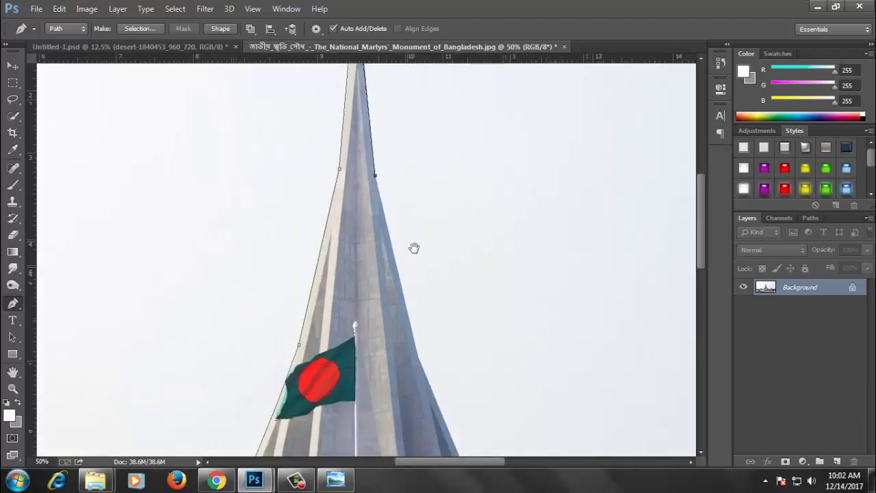
pyautogui.click(418, 356)
pyautogui.moveTo(485, 410); pyautogui.dragTo(401, 207)
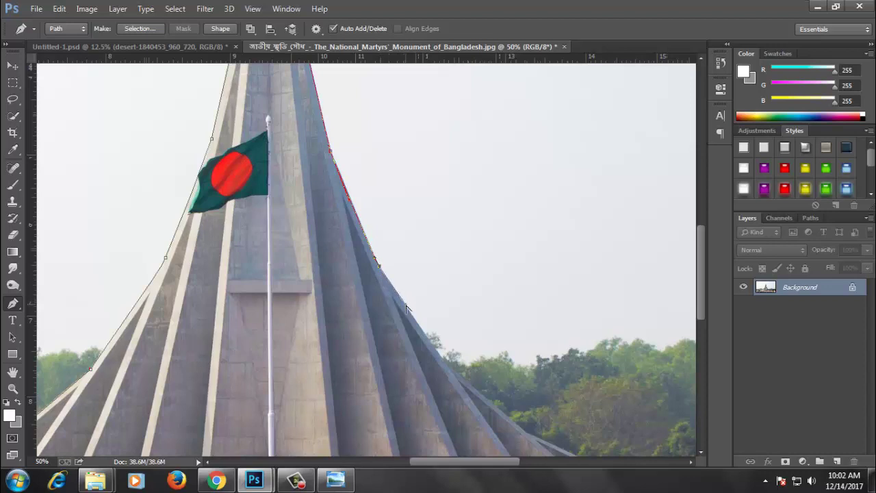
pyautogui.moveTo(406, 309); pyautogui.dragTo(334, 205)
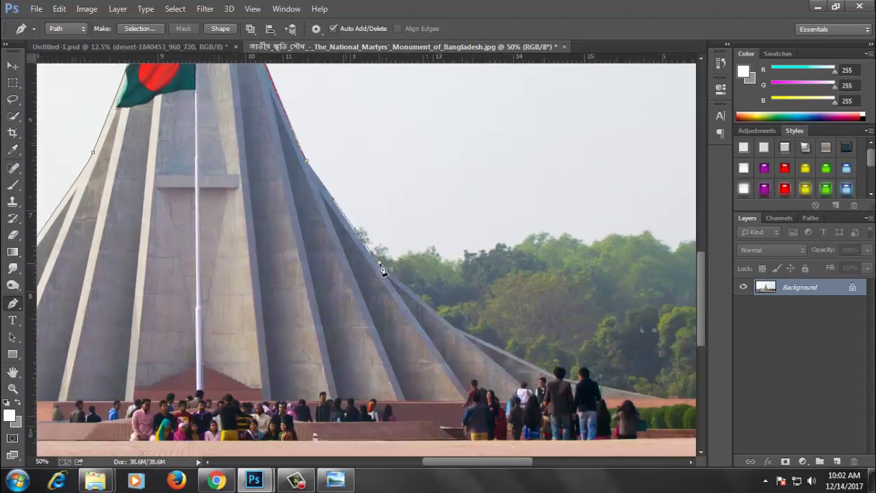
pyautogui.click(406, 291)
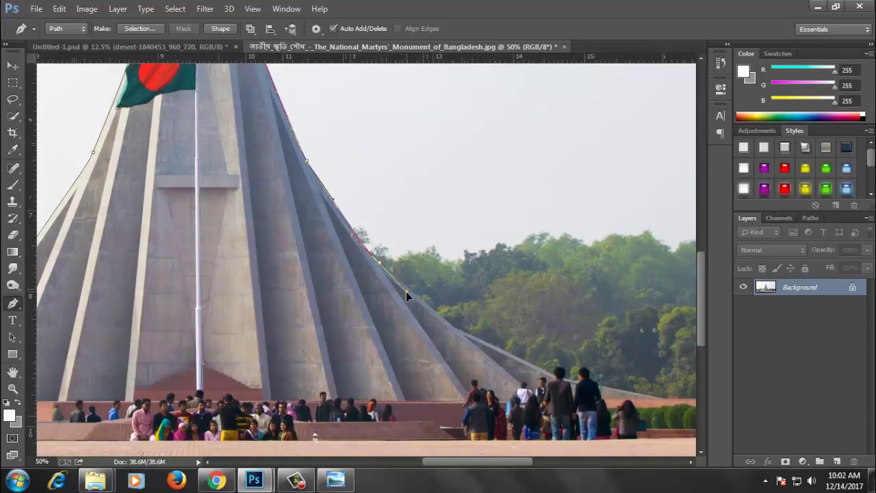
pyautogui.click(451, 326)
pyautogui.moveTo(552, 372); pyautogui.dragTo(454, 307)
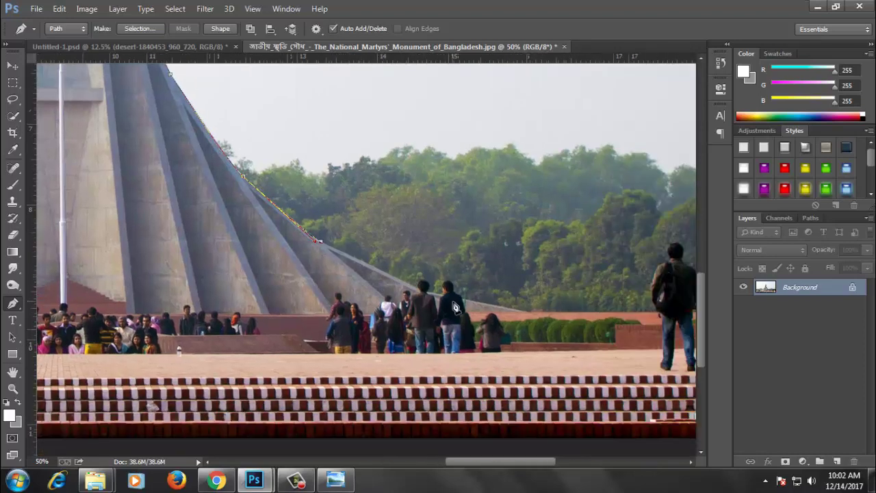
pyautogui.click(432, 297)
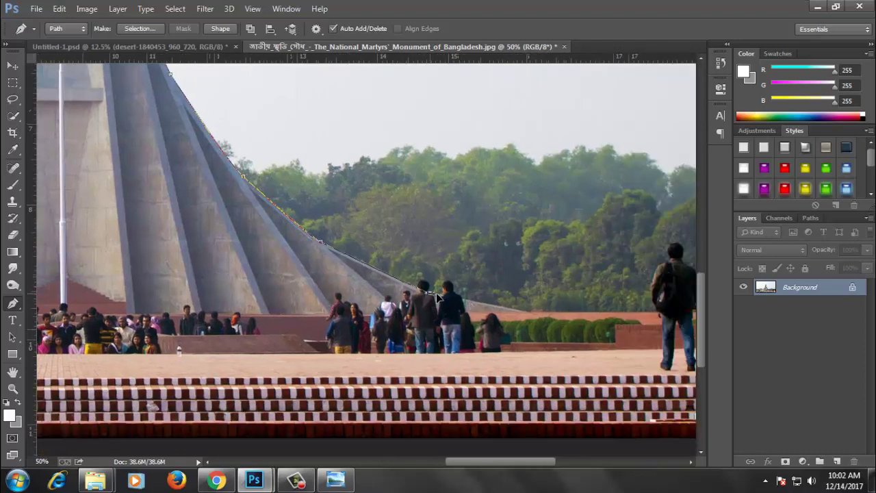
pyautogui.click(526, 313)
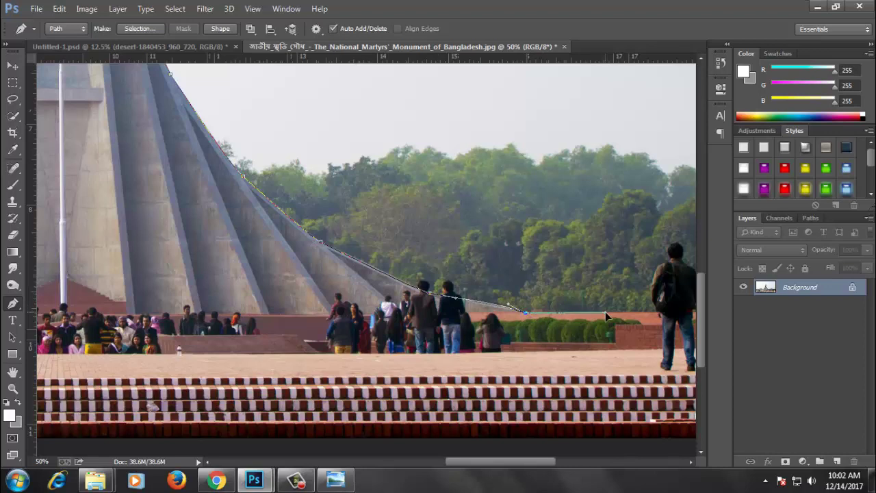
pyautogui.moveTo(605, 311); pyautogui.dragTo(386, 293)
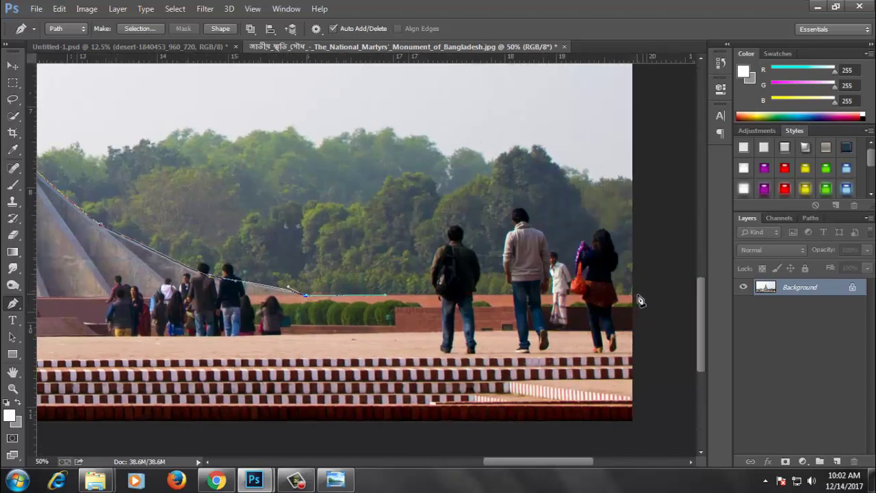
pyautogui.click(637, 297)
# Step: Continue the path below the photo and bring it back toward the starting point
pyautogui.hotkey('ctrl', '-')
pyautogui.hotkey('ctrl', '-')
pyautogui.hotkey('ctrl', '-')
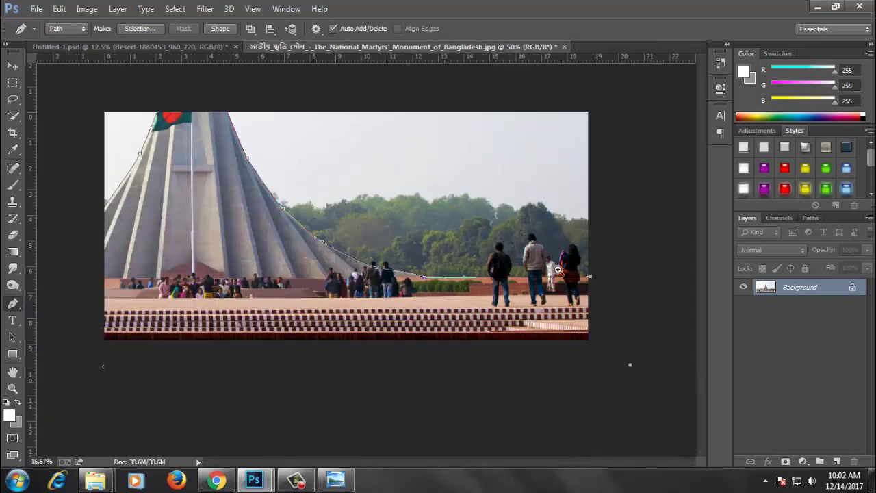
pyautogui.hotkey('ctrl', '-')
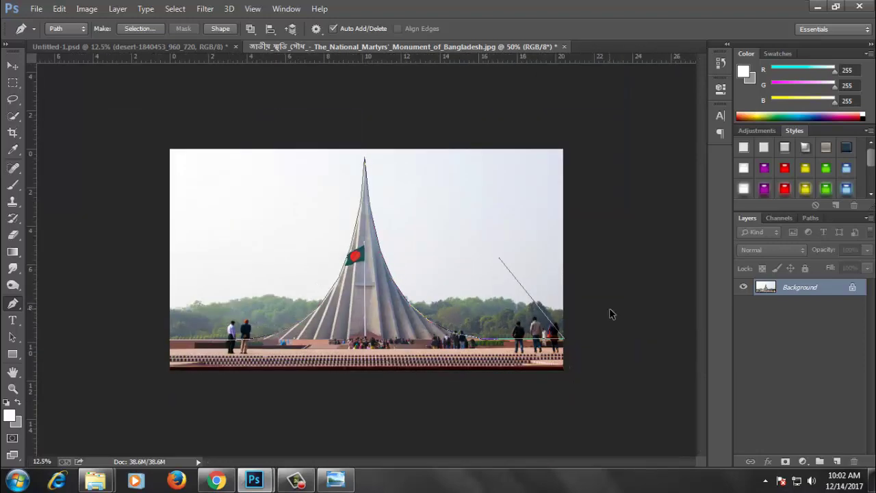
pyautogui.click(612, 386)
pyautogui.click(460, 413)
pyautogui.click(369, 427)
pyautogui.click(213, 423)
pyautogui.click(157, 413)
pyautogui.click(125, 402)
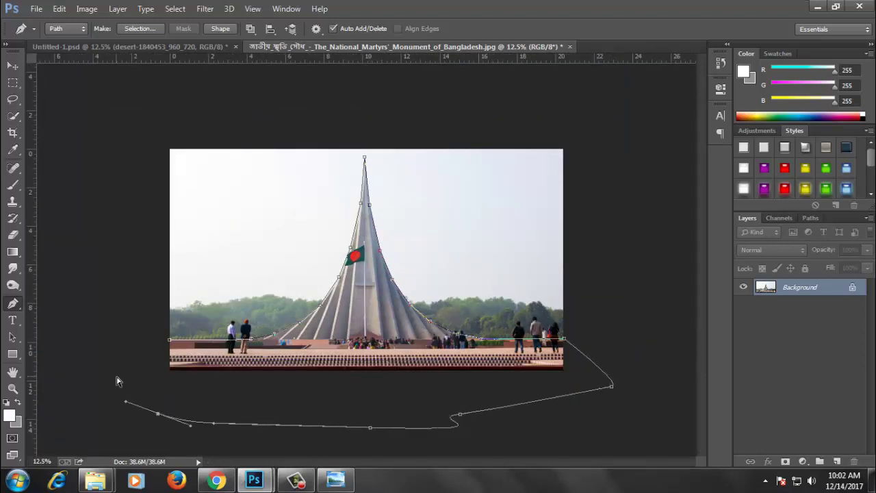
# Step: Turn the path into a layer mask and apply it, removing the sky from the monument
pyautogui.hotkey('ctrl', 'Return')
pyautogui.click(785, 461)
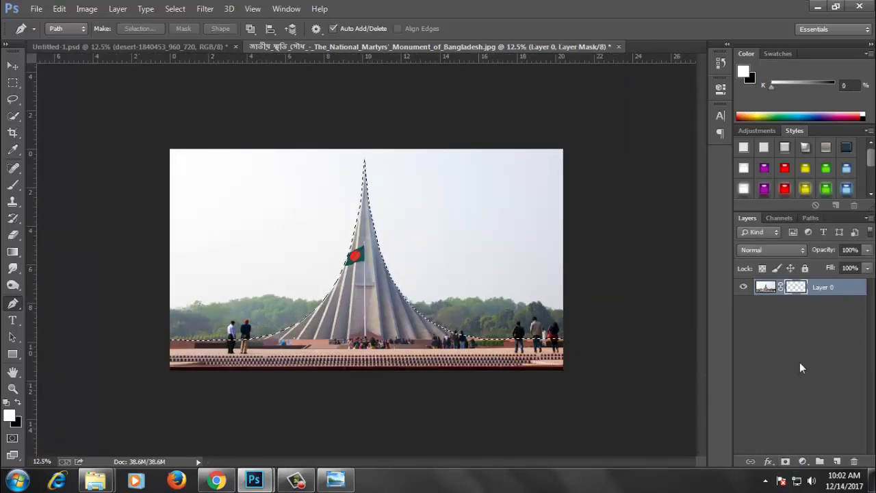
pyautogui.rightClick(796, 291)
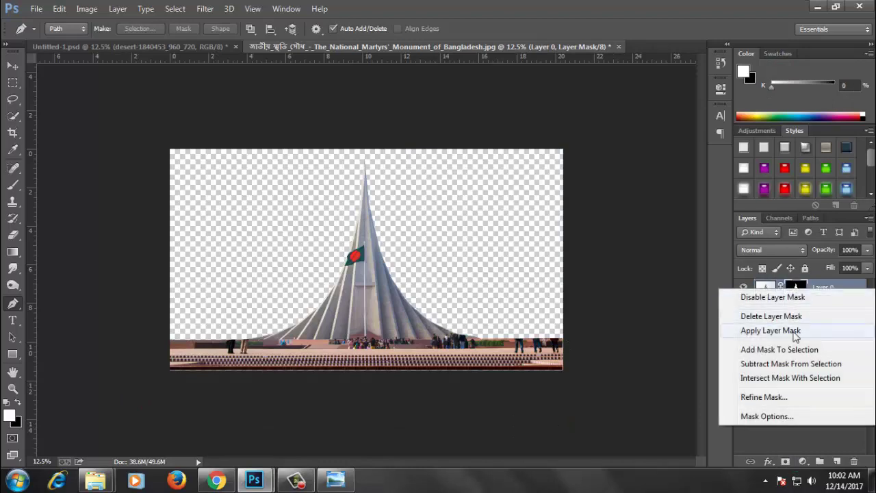
pyautogui.click(770, 330)
# Step: Save the monument cutout as a PNG and drag its layer into the desert document
pyautogui.hotkey('shift', 'ctrl', 's')
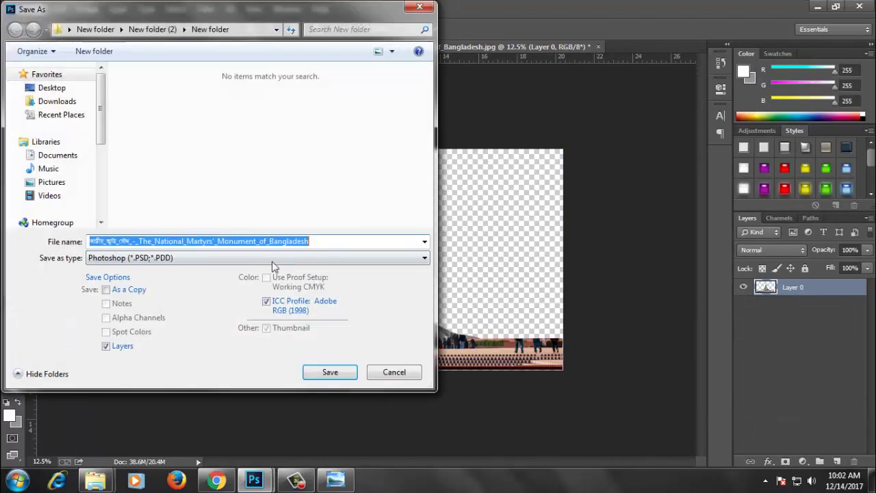
pyautogui.click(274, 256)
pyautogui.click(157, 415)
pyautogui.click(331, 370)
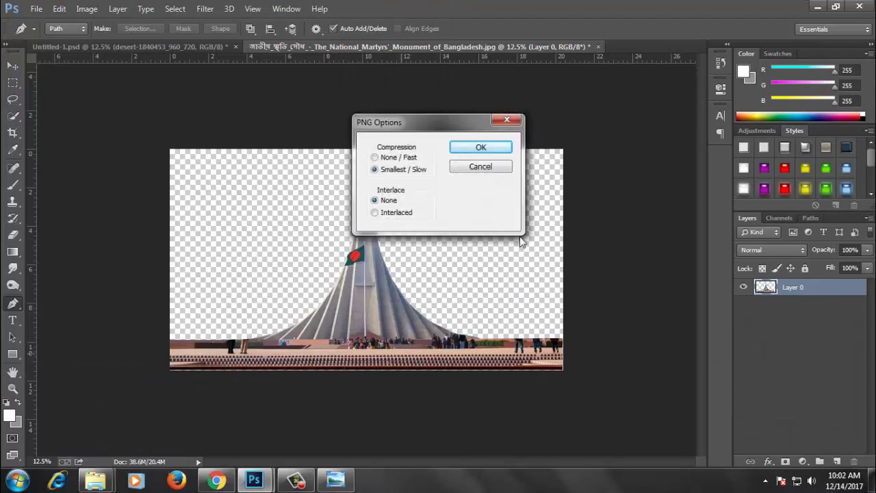
pyautogui.click(477, 146)
pyautogui.click(13, 66)
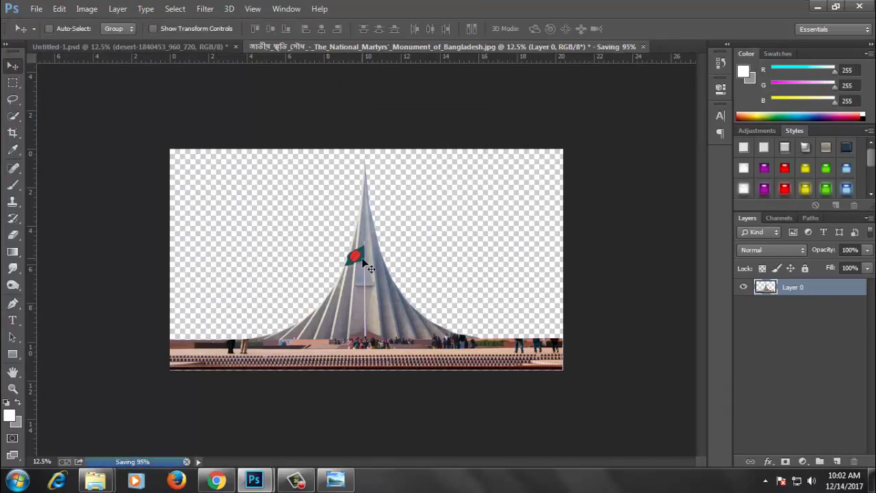
pyautogui.moveTo(260, 181); pyautogui.dragTo(138, 49)
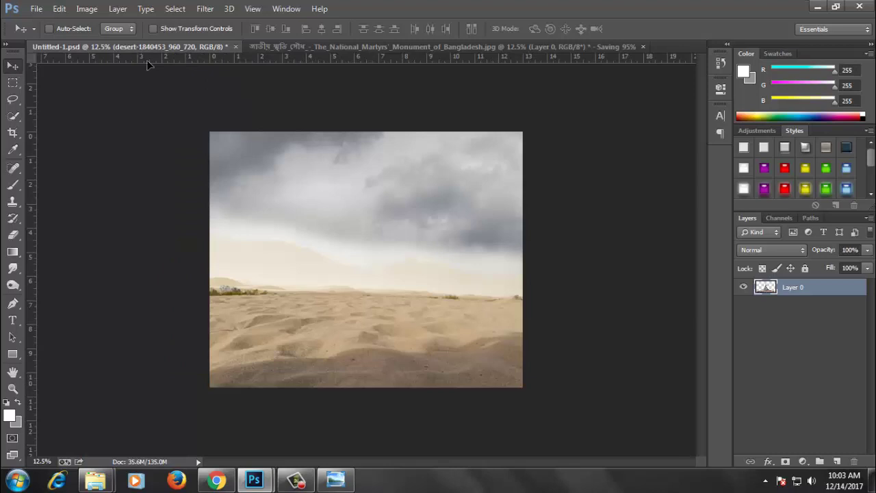
# Step: Place the monument higher on the desert canvas and shrink it to about 62%
pyautogui.moveTo(432, 302); pyautogui.dragTo(420, 296)
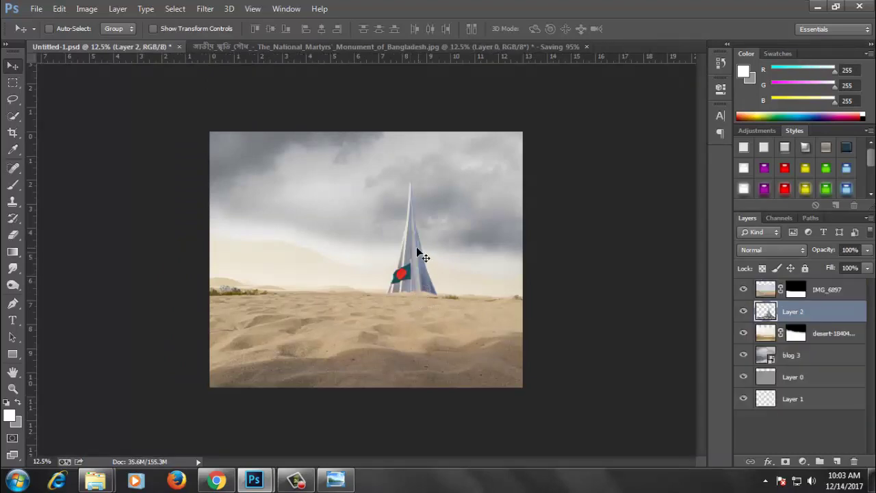
pyautogui.moveTo(416, 246); pyautogui.dragTo(372, 202)
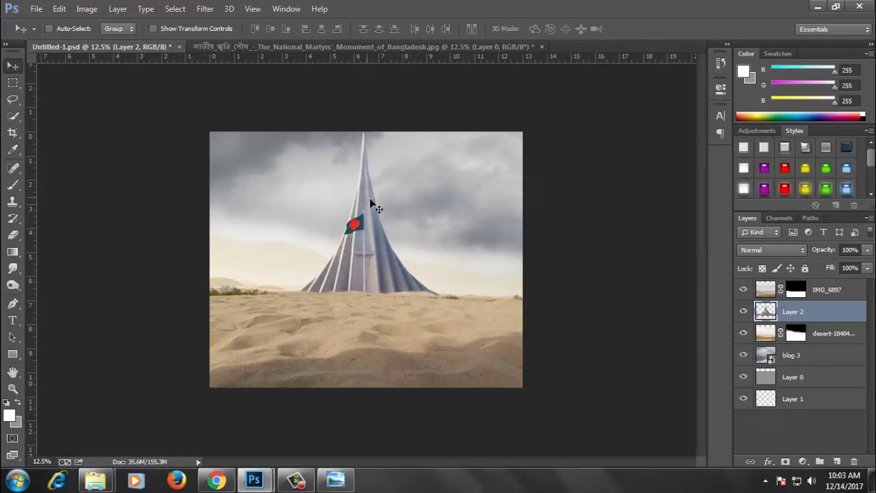
pyautogui.moveTo(827, 315); pyautogui.dragTo(796, 292)
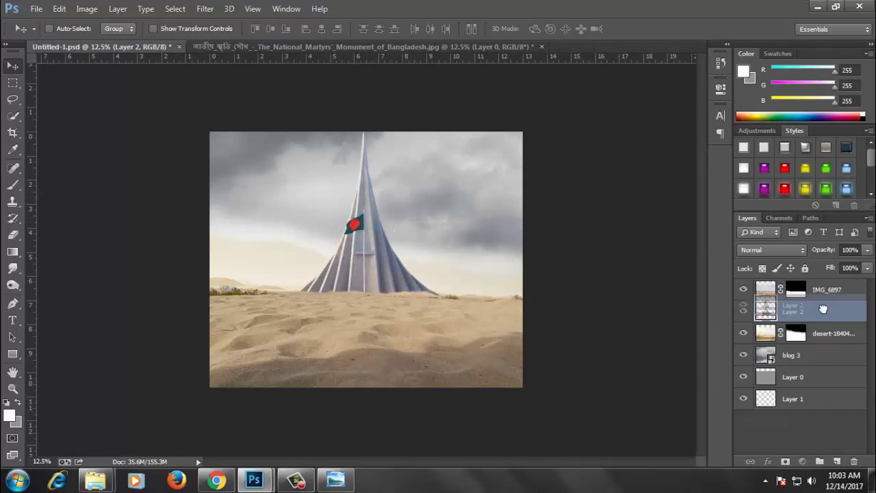
pyautogui.hotkey('ctrl', 't')
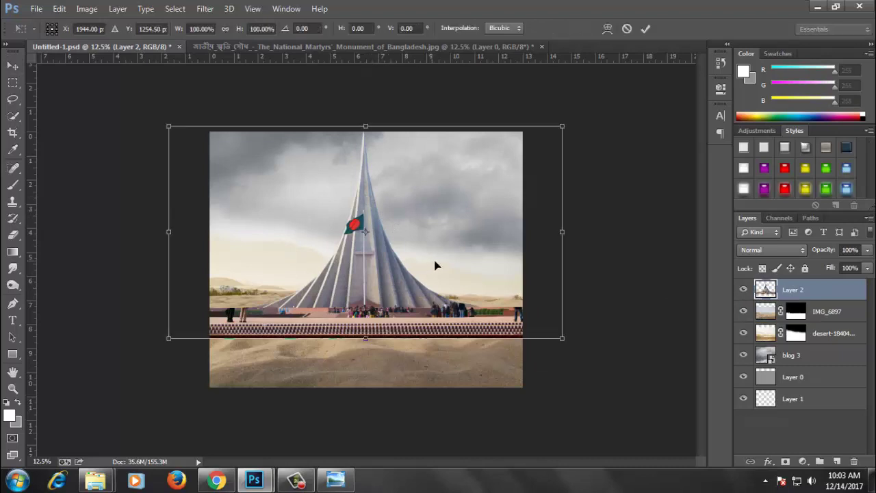
pyautogui.moveTo(565, 337); pyautogui.dragTo(488, 310)
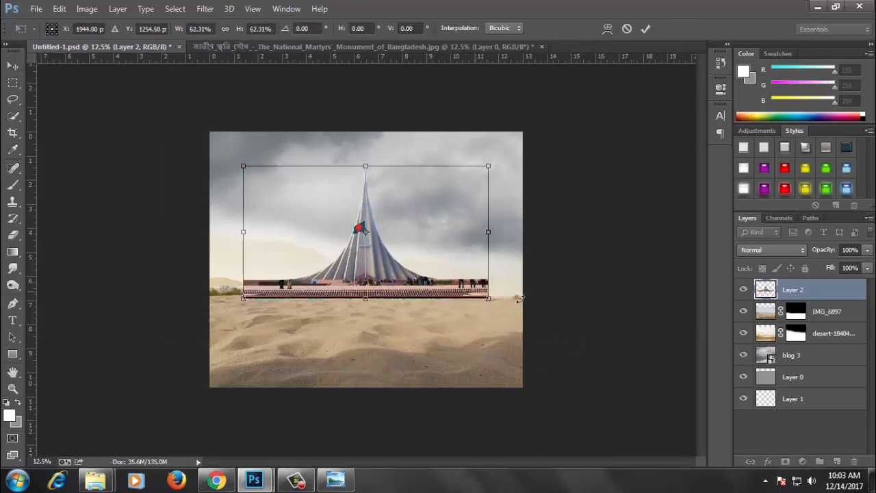
pyautogui.press('Return')
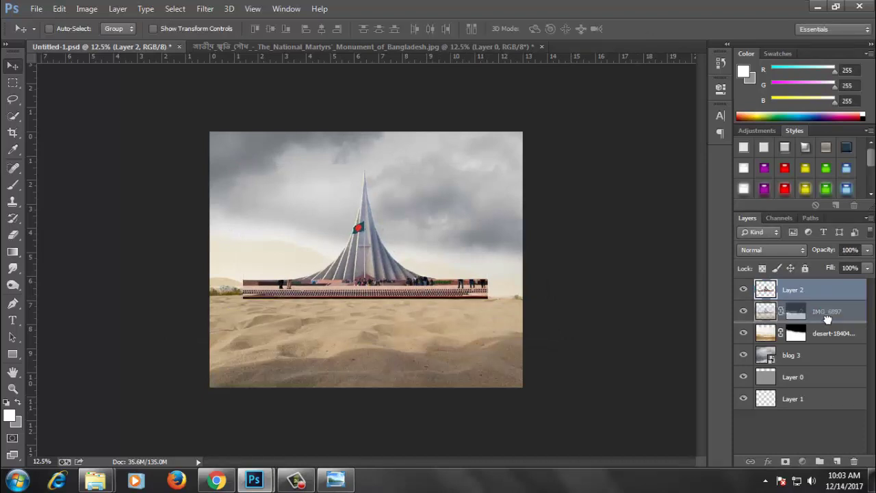
# Step: Move Layer 2 beneath IMG_6897, enlarge it to about 121% and tilt it 0.46°
pyautogui.moveTo(822, 301); pyautogui.dragTo(829, 317)
pyautogui.hotkey('ctrl', 't')
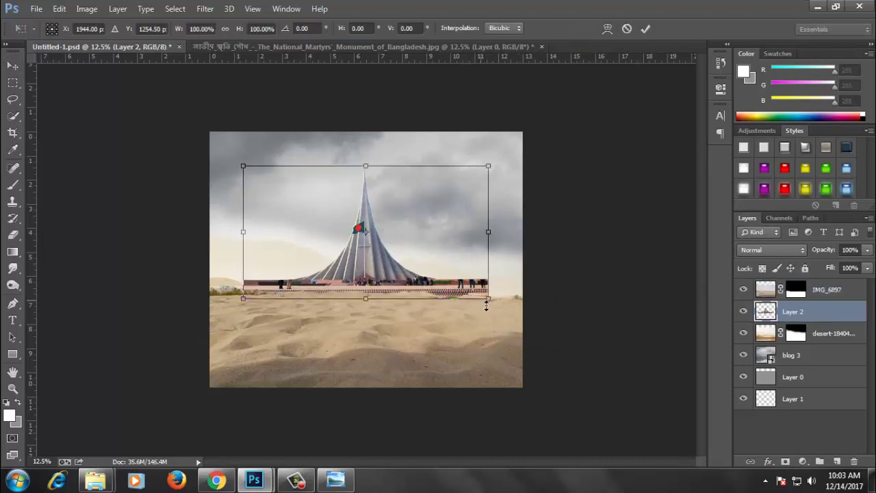
pyautogui.moveTo(487, 310); pyautogui.dragTo(527, 318)
pyautogui.moveTo(620, 145); pyautogui.dragTo(622, 142)
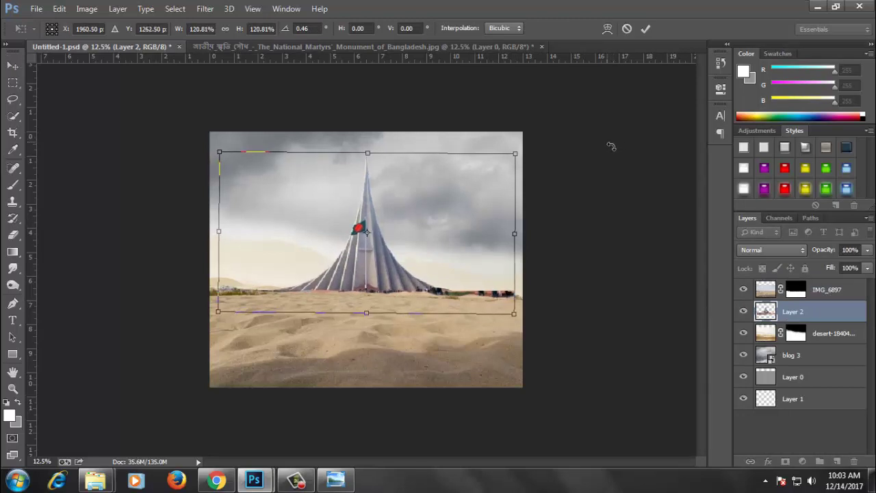
pyautogui.press('Return')
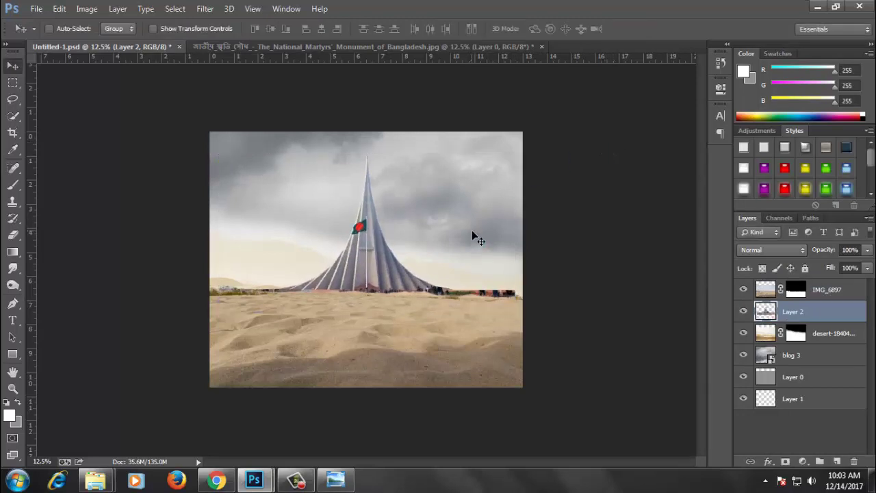
pyautogui.moveTo(458, 230); pyautogui.dragTo(418, 231)
pyautogui.hotkey('ctrl', '+')
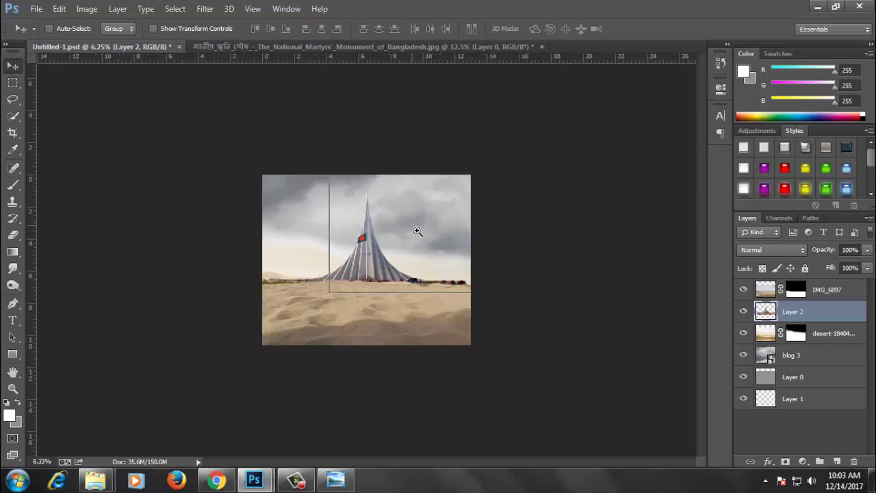
pyautogui.hotkey('ctrl', '+')
pyautogui.hotkey('ctrl', '+')
pyautogui.hotkey('ctrl', '+')
# Step: Add a Color Balance adjustment to the monument, shifting midtones toward yellow and slightly red
pyautogui.keyDown('alt'); pyautogui.click(401, 206); pyautogui.keyUp('alt')
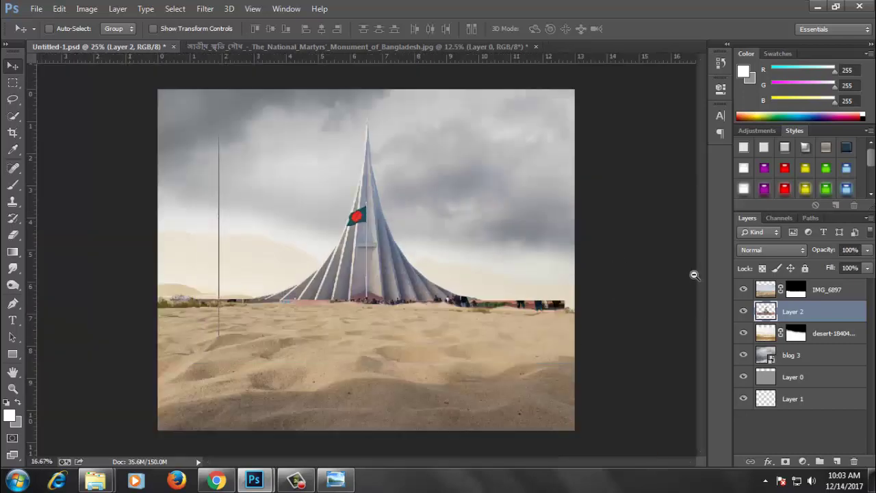
pyautogui.click(803, 461)
pyautogui.click(814, 321)
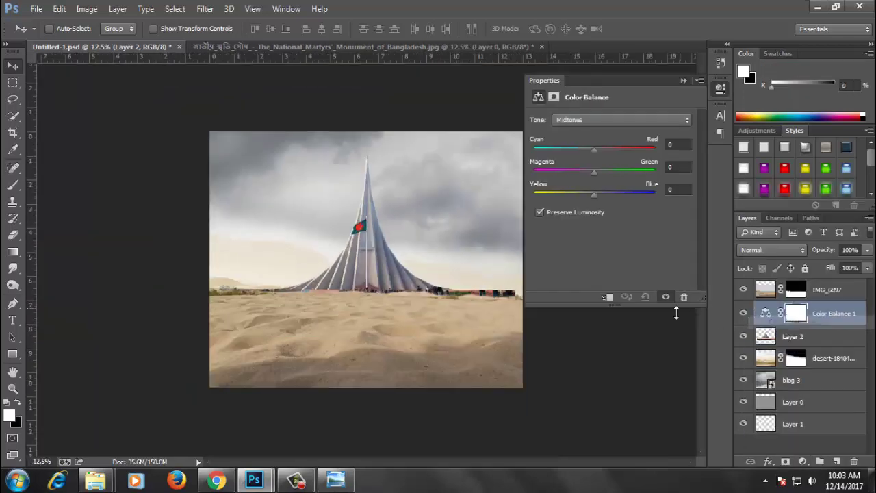
pyautogui.moveTo(594, 193); pyautogui.dragTo(583, 193)
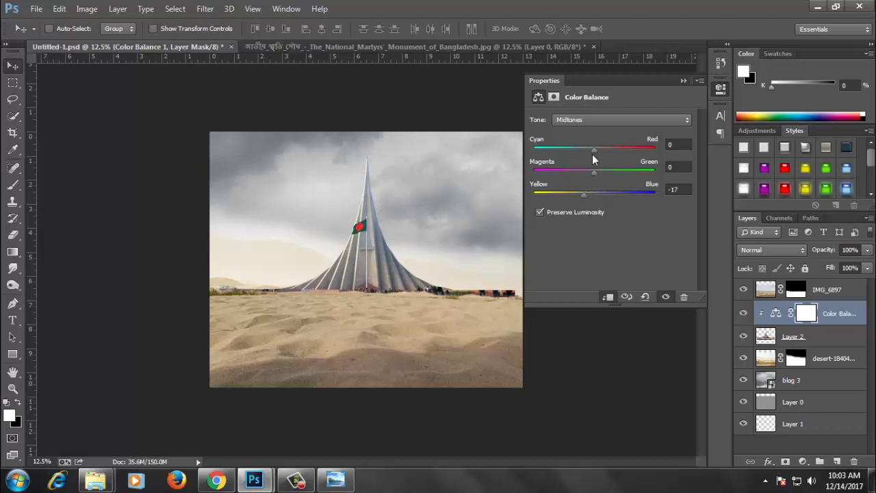
pyautogui.moveTo(603, 151); pyautogui.dragTo(606, 150)
pyautogui.click(686, 82)
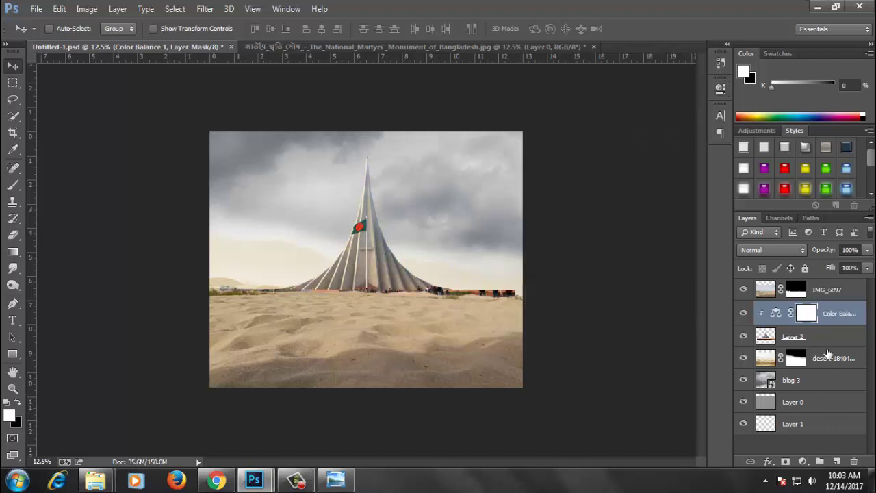
# Step: Add a Levels adjustment to the monument, raising the output black to brighten it
pyautogui.click(828, 337)
pyautogui.click(803, 461)
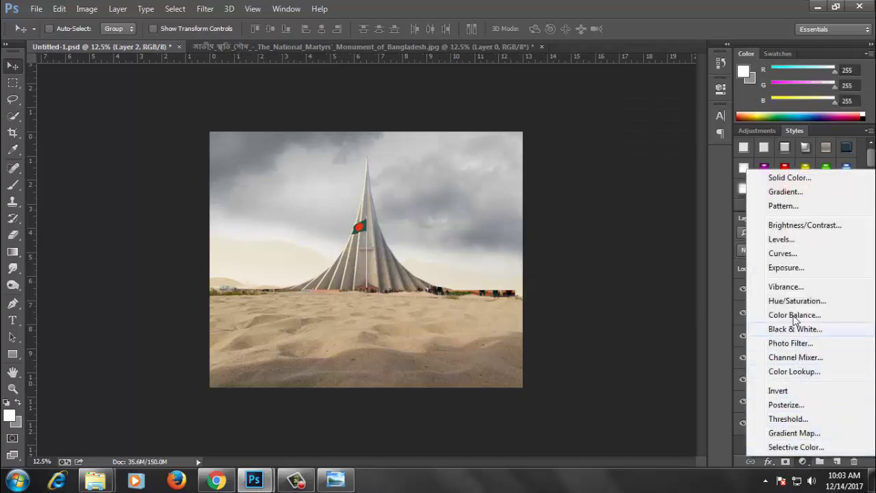
pyautogui.click(781, 238)
pyautogui.moveTo(546, 251); pyautogui.dragTo(577, 249)
pyautogui.click(681, 81)
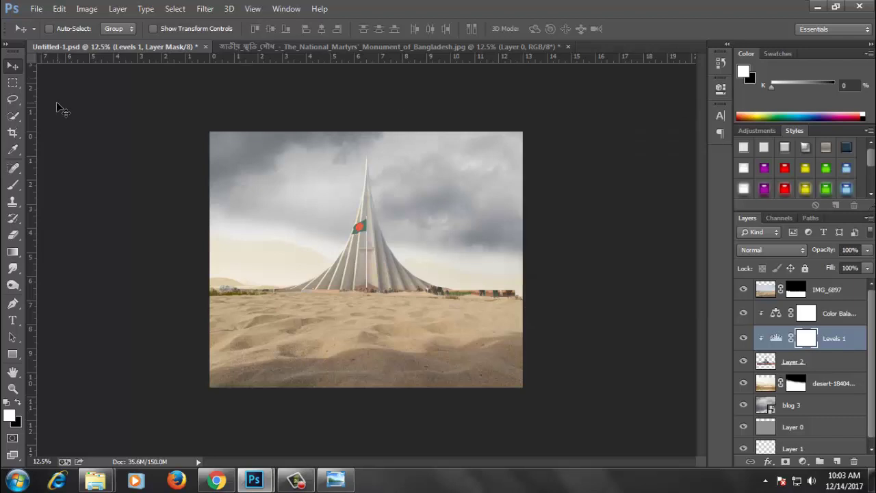
pyautogui.keyDown('alt'); pyautogui.click(493, 254); pyautogui.keyUp('alt')
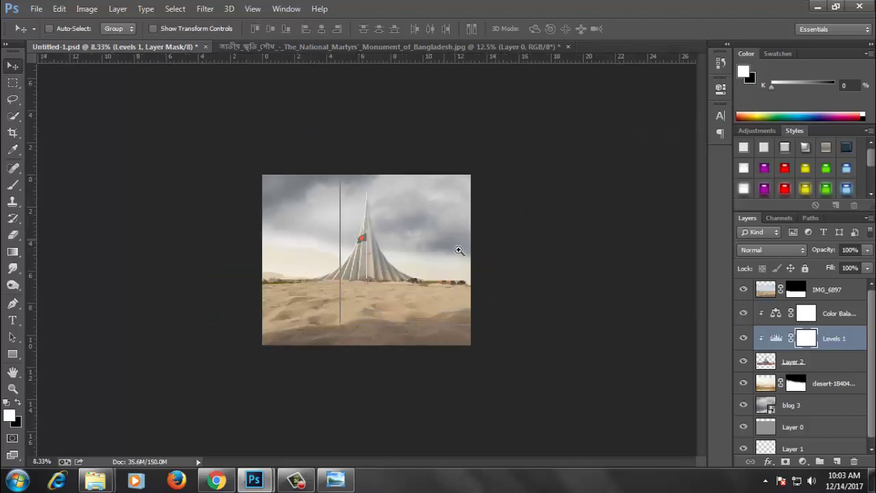
pyautogui.click(461, 246)
pyautogui.click(817, 363)
# Step: Mask out the dark buildings at the monument's base with a small black brush, then save
pyautogui.click(787, 462)
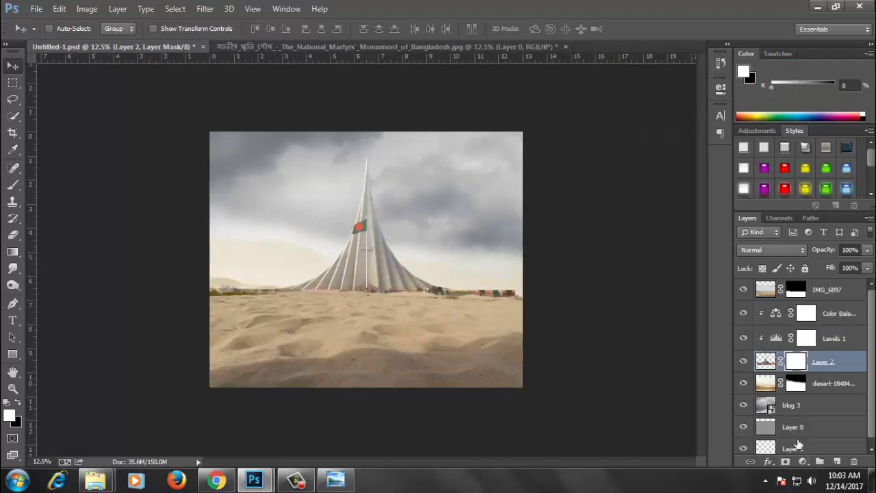
pyautogui.press('b')
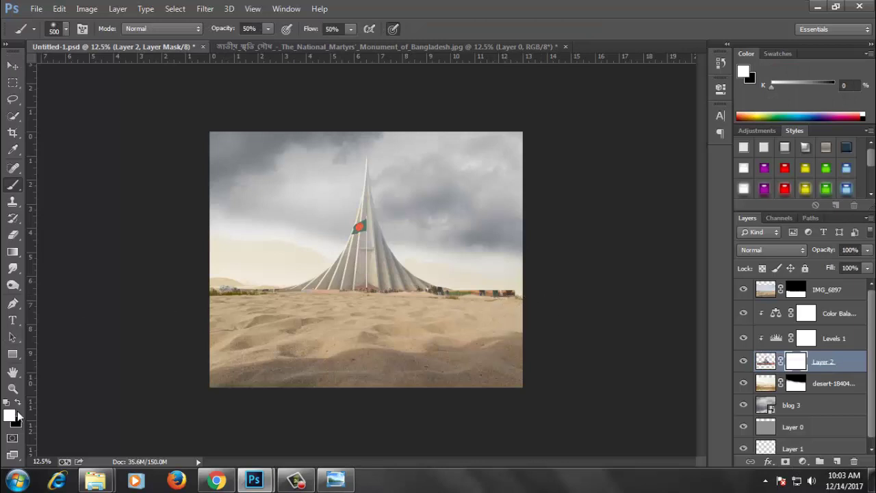
pyautogui.press('x')
pyautogui.press('[')
pyautogui.press('[')
pyautogui.press('[')
pyautogui.press('[')
pyautogui.moveTo(527, 299)
pyautogui.mouseDown()
pyautogui.moveTo(237, 299)
pyautogui.moveTo(449, 299)
pyautogui.mouseUp()
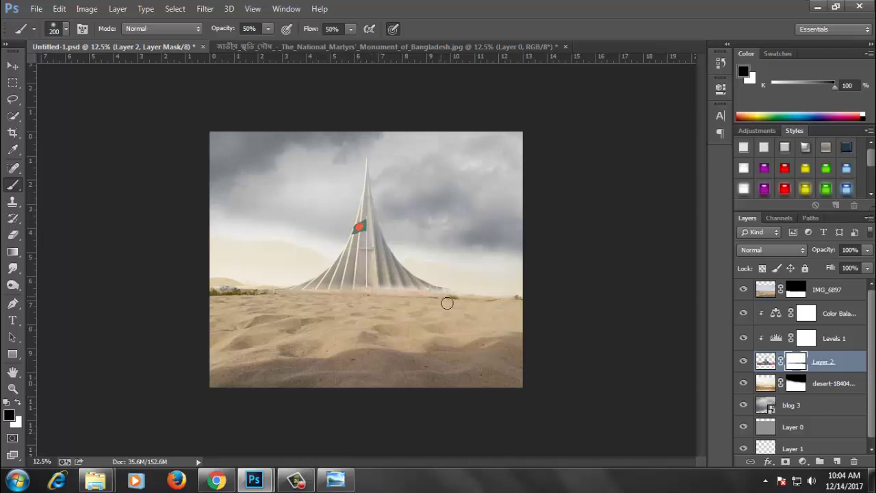
pyautogui.press('v')
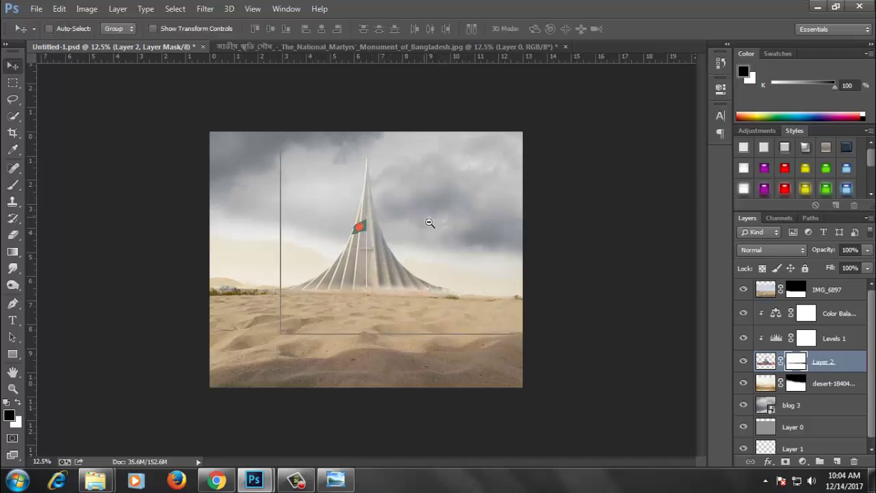
pyautogui.hotkey('ctrl', '-')
pyautogui.hotkey('ctrl', '+')
pyautogui.hotkey('ctrl', 's')
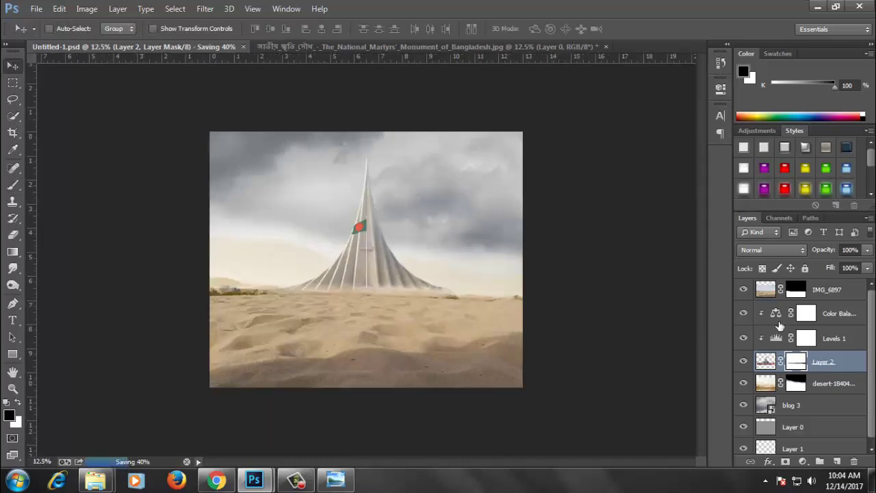
# Step: Add a Color Lookup layer above IMG_6897 using the Gold-Blue abstract look at 24% opacity
pyautogui.click(828, 290)
pyautogui.click(803, 461)
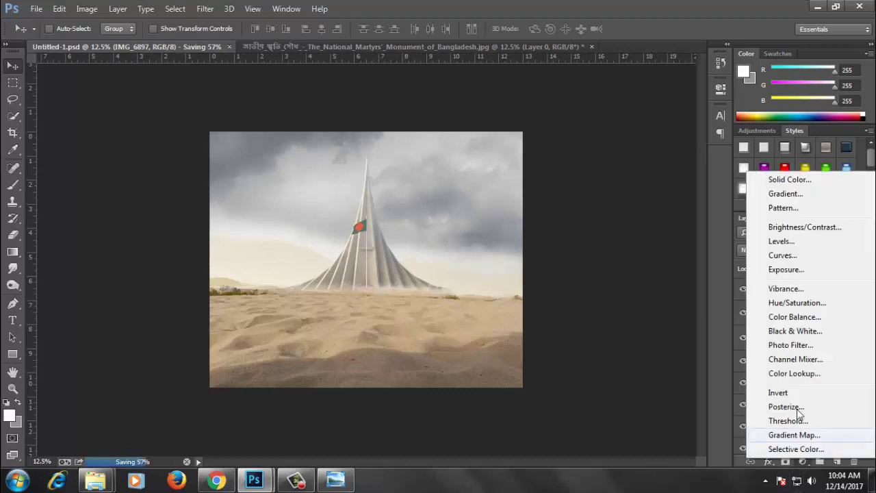
pyautogui.click(774, 373)
pyautogui.click(614, 136)
pyautogui.click(613, 185)
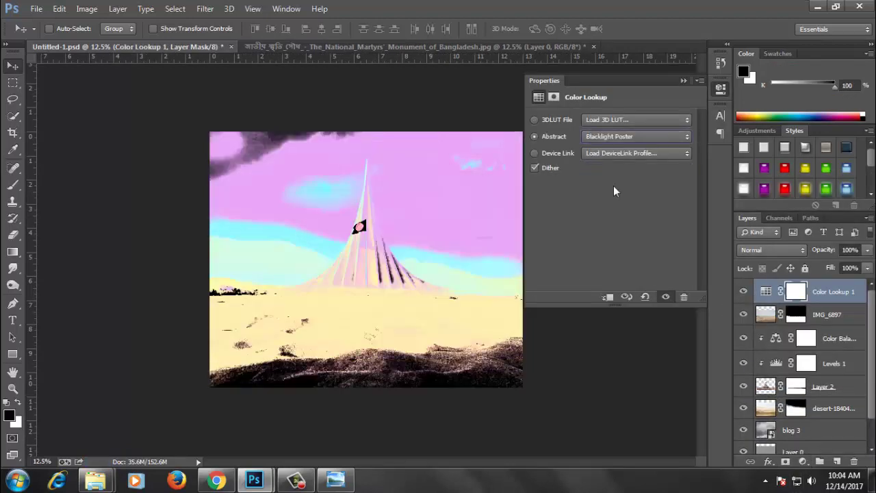
pyautogui.press('Down')
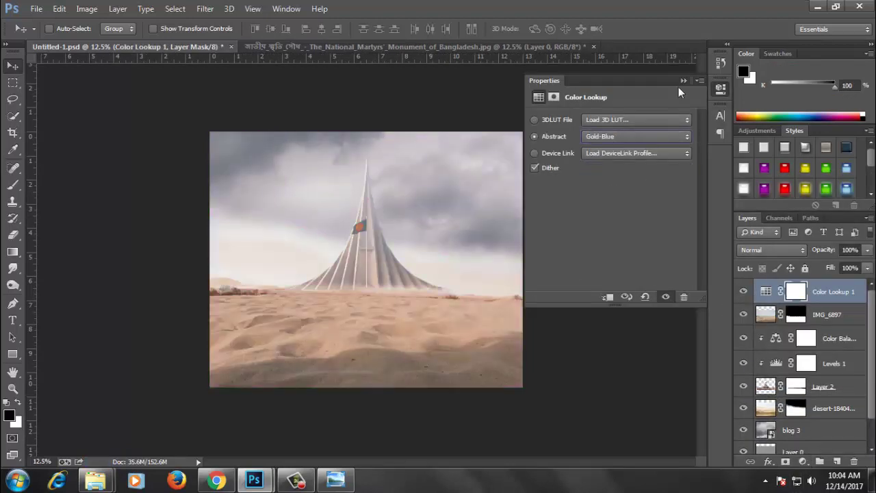
pyautogui.click(682, 81)
pyautogui.click(866, 249)
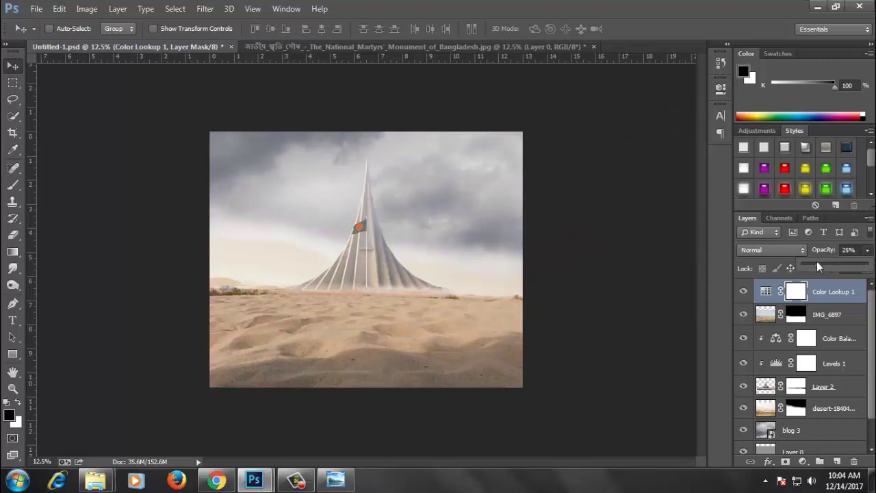
pyautogui.moveTo(812, 266); pyautogui.dragTo(818, 265)
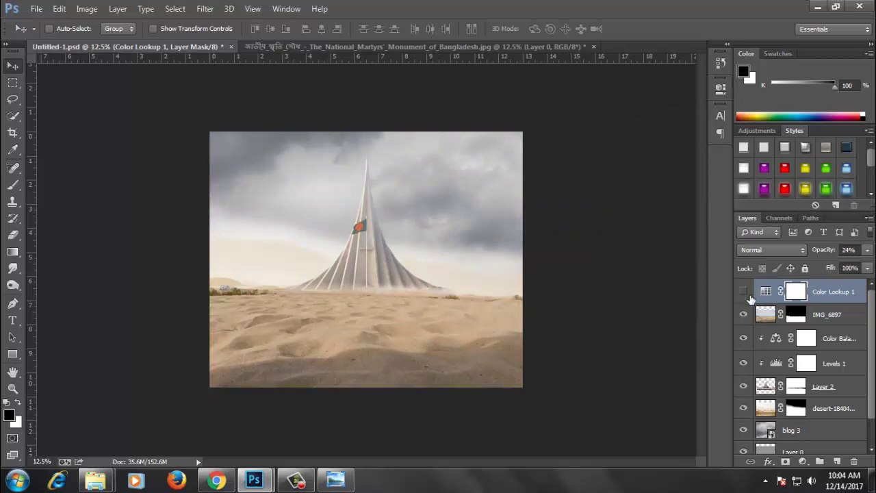
# Step: Add a second Color Lookup layer, browsing 3D LUT presets to TealOrangePlusContrast.3DL
pyautogui.click(803, 461)
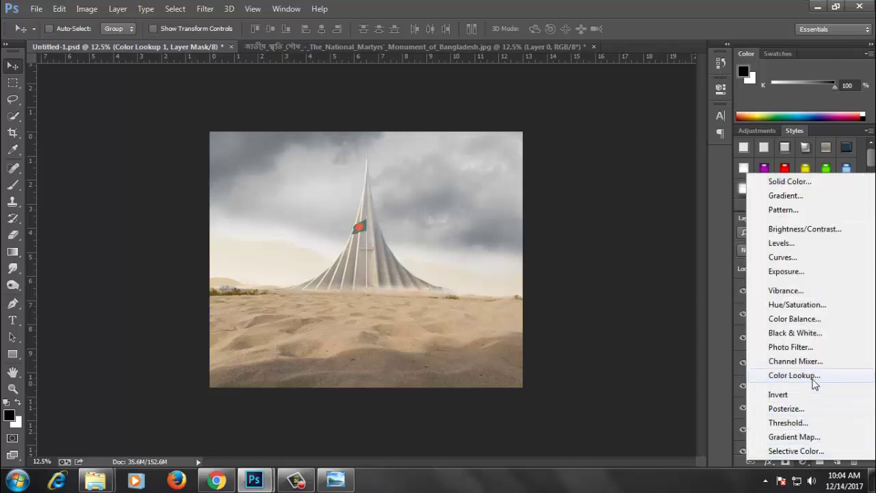
pyautogui.click(808, 375)
pyautogui.click(637, 120)
pyautogui.click(627, 183)
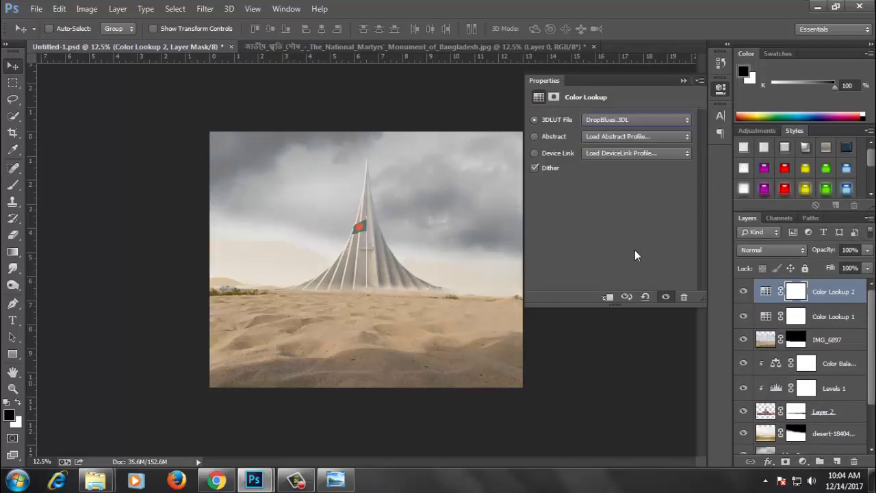
pyautogui.press('Down')
pyautogui.press('Down')
pyautogui.press('Down')
pyautogui.press('Down')
pyautogui.press('Down')
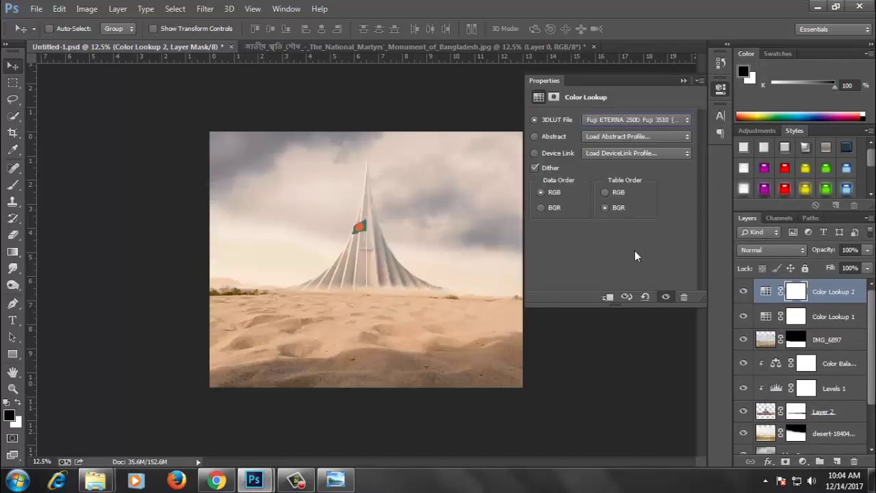
pyautogui.press('Up')
pyautogui.press('Down')
pyautogui.press('Down')
pyautogui.press('Down')
pyautogui.press('Down')
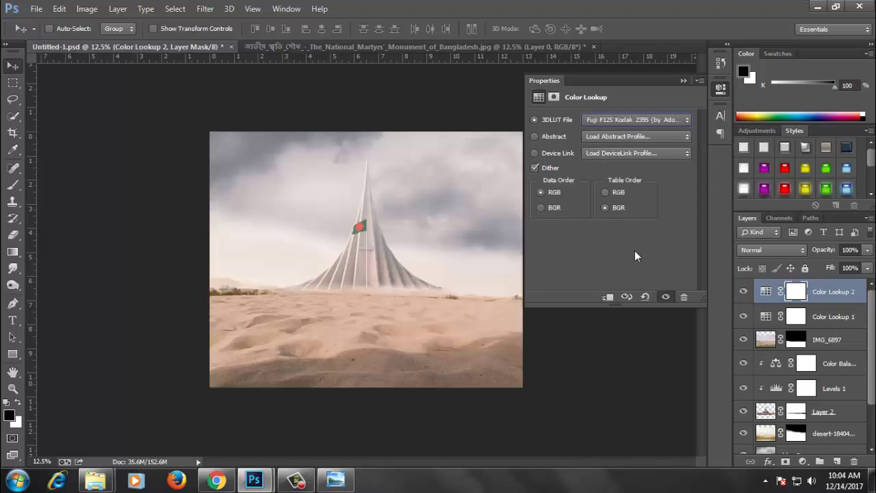
pyautogui.press('Down')
pyautogui.press('Down')
pyautogui.press('Down')
pyautogui.press('Down')
pyautogui.press('Down')
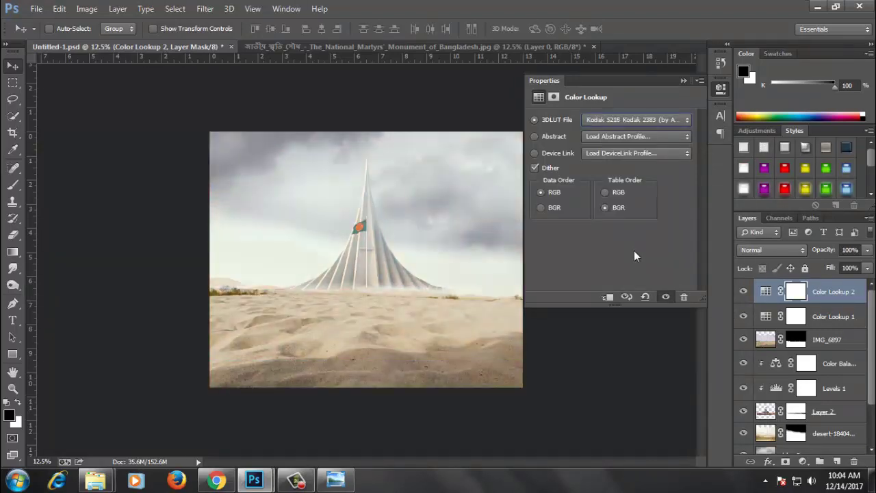
pyautogui.press('Down')
pyautogui.press('Down')
pyautogui.press('Down')
pyautogui.press('Down')
pyautogui.press('Down')
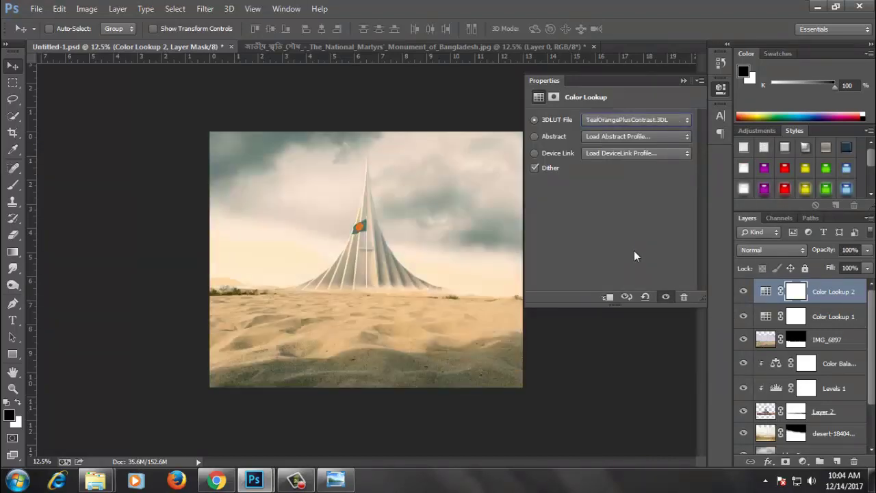
# Step: Blend Color Lookup 2 in Overlay mode at 18% opacity and save the document
pyautogui.click(683, 81)
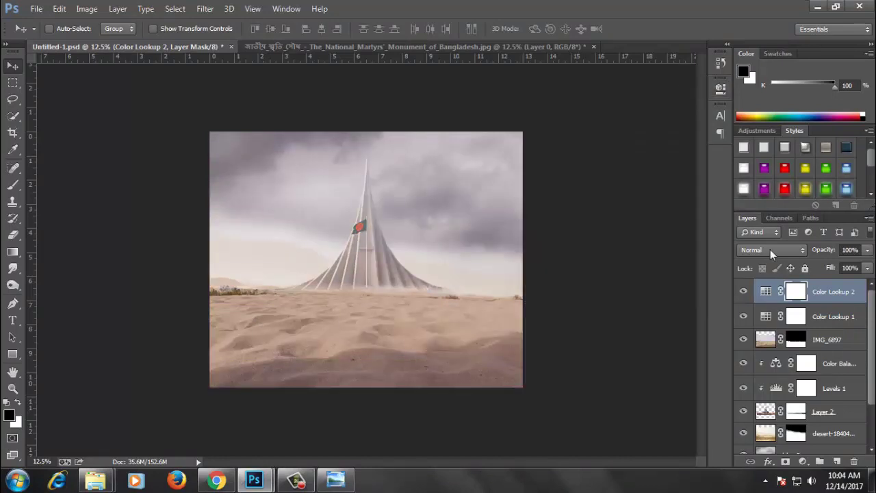
pyautogui.click(772, 249)
pyautogui.click(767, 156)
pyautogui.click(868, 250)
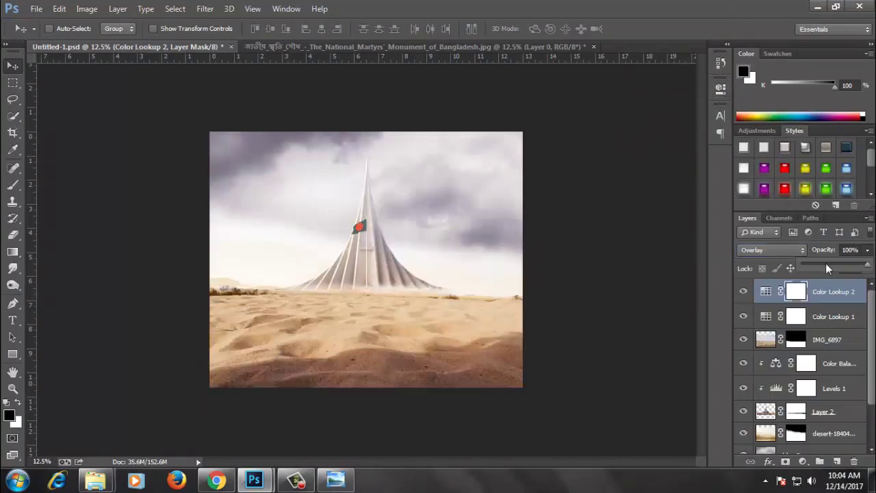
pyautogui.moveTo(811, 265); pyautogui.dragTo(813, 263)
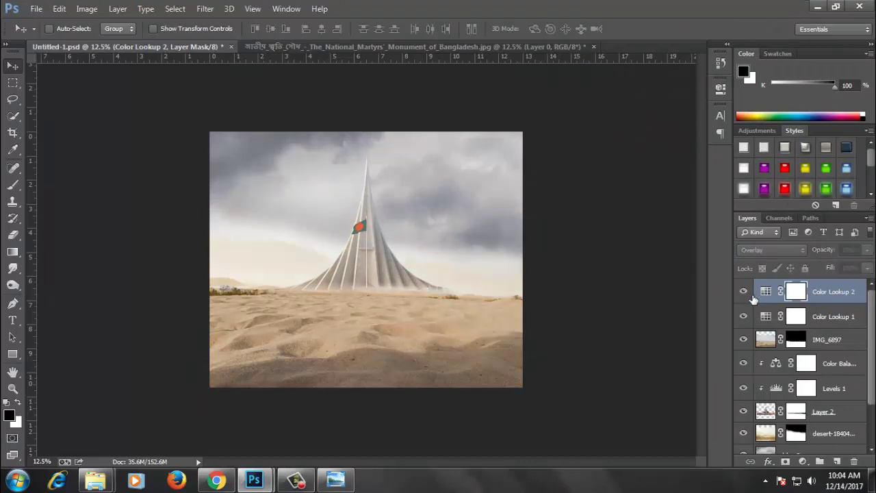
pyautogui.hotkey('ctrl', 's')
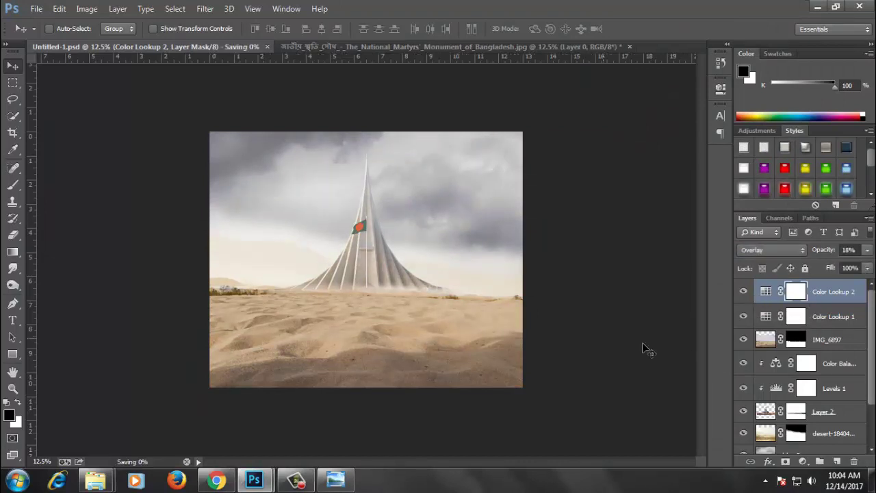
# Step: Paint white on Layer 2's mask along the horizon to reveal the grass
pyautogui.click(802, 415)
pyautogui.press('b')
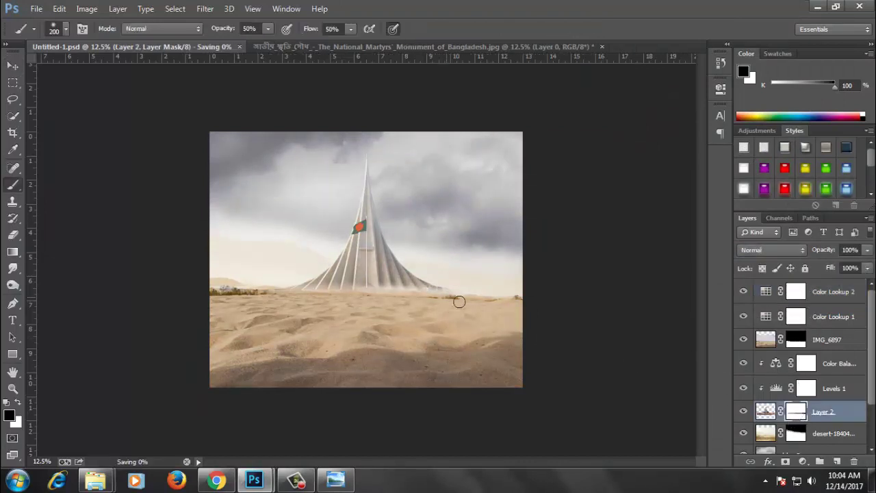
pyautogui.click(17, 402)
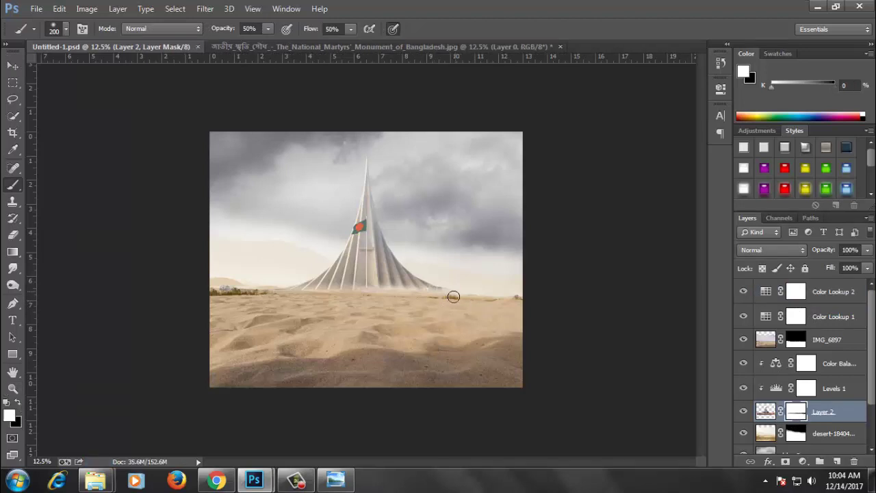
pyautogui.moveTo(453, 296); pyautogui.dragTo(224, 307)
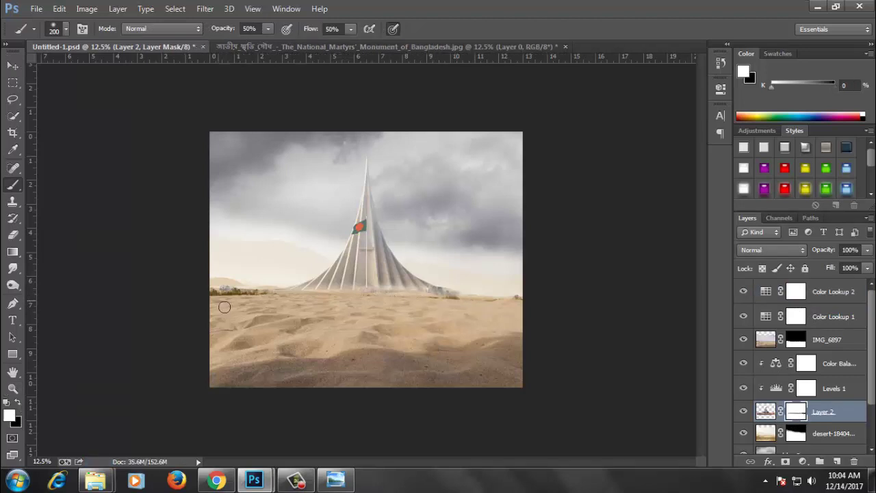
pyautogui.click(12, 65)
pyautogui.hotkey('ctrl', '-')
pyautogui.hotkey('ctrl', 's')
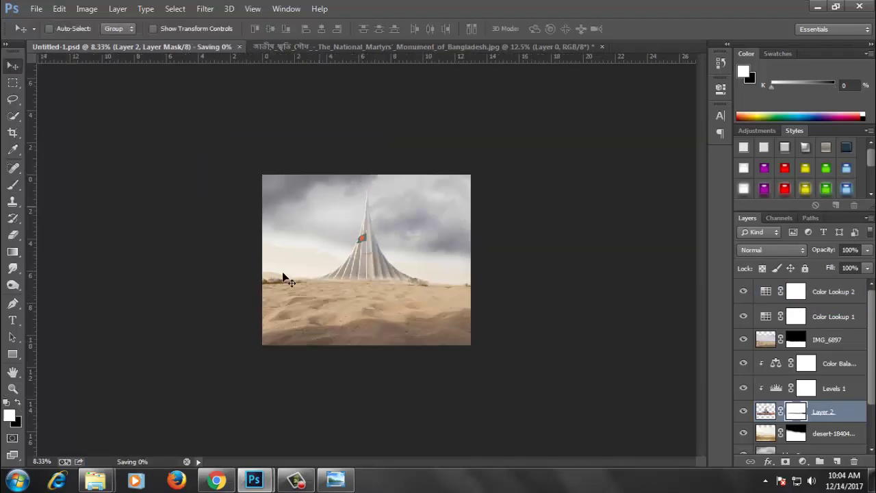
# Step: Stamp all visible layers into a new layer and crop to a narrow portrait frame
pyautogui.hotkey('ctrl', 'alt', 'shift', 'e')
pyautogui.hotkey('ctrl', '+')
pyautogui.press('c')
pyautogui.click(264, 253)
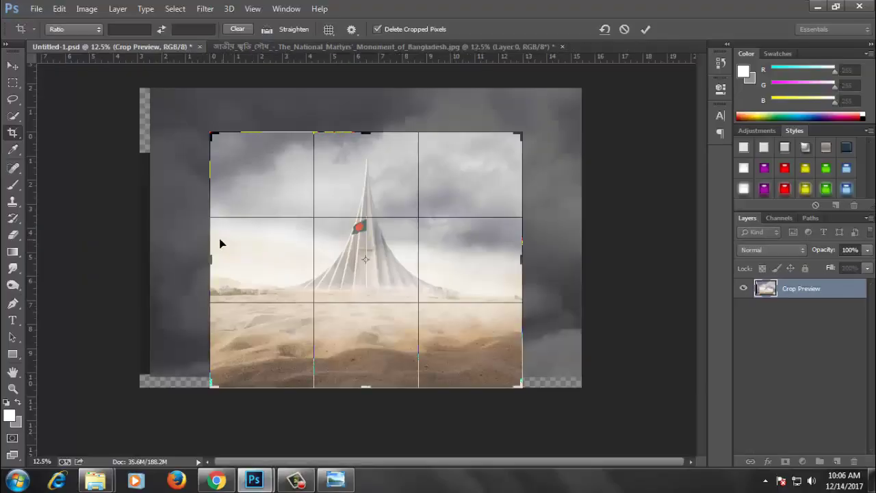
pyautogui.moveTo(217, 270); pyautogui.dragTo(251, 267)
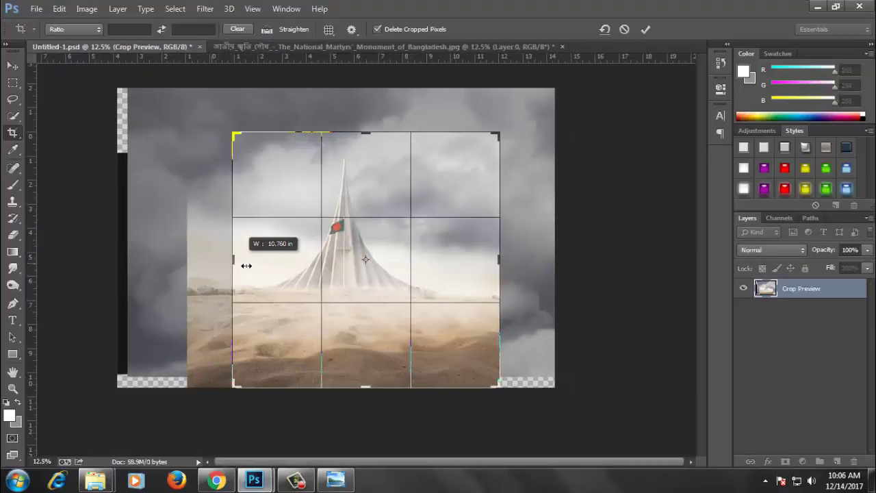
pyautogui.moveTo(481, 260); pyautogui.dragTo(459, 272)
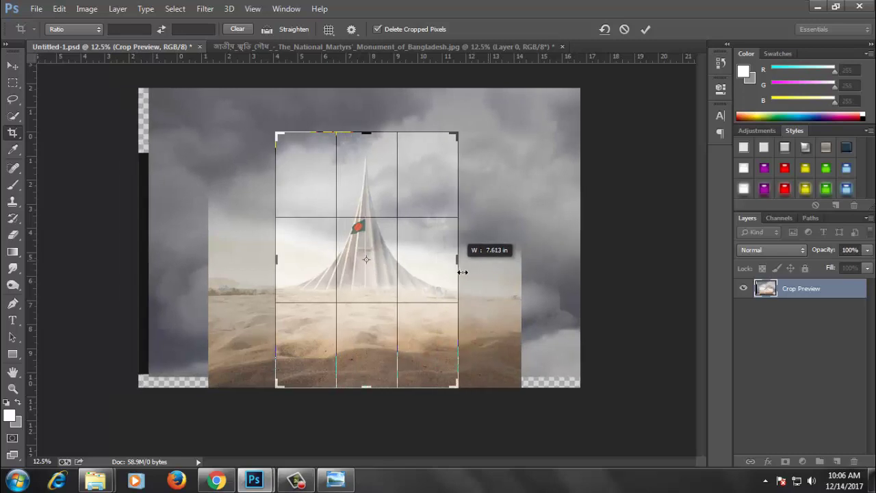
pyautogui.press('Return')
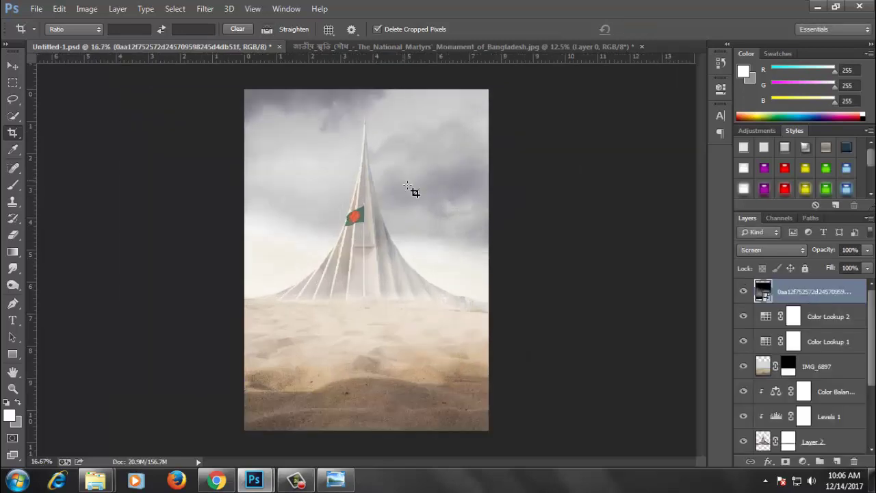
# Step: Bring the man's layer from DSC_0170.JPG into Untitled-1 and apply his layer mask
pyautogui.hotkey('ctrl', '+')
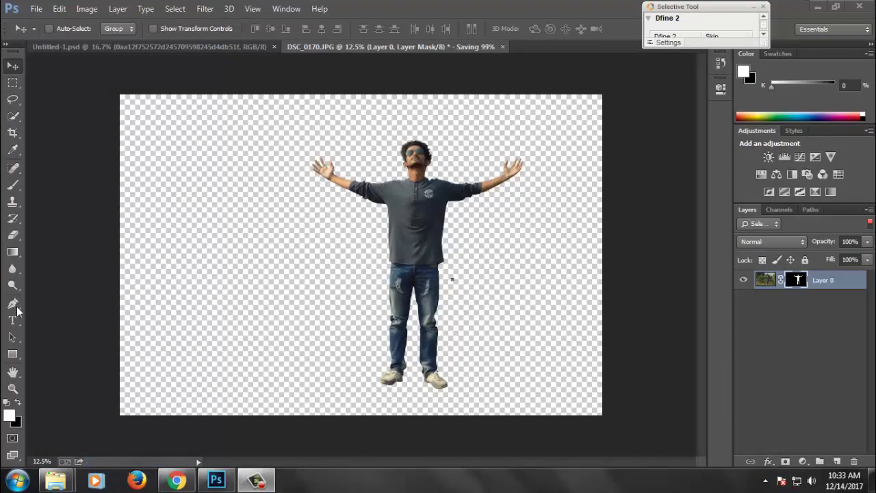
pyautogui.click(13, 305)
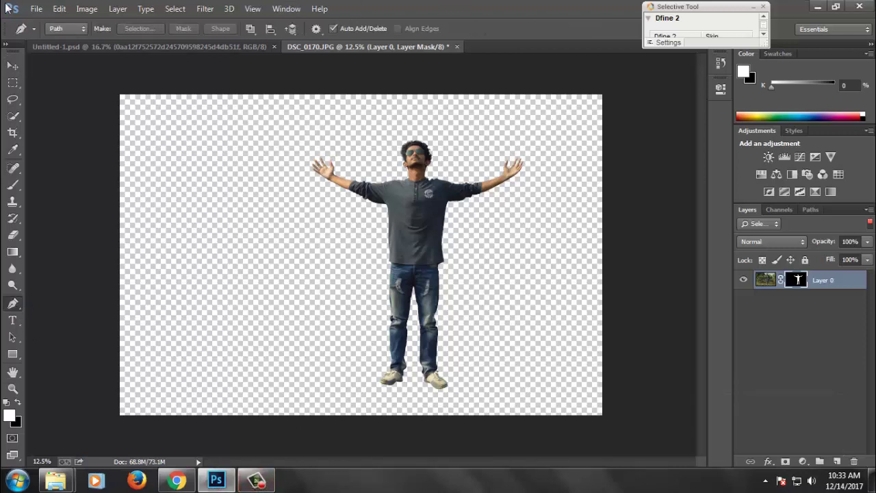
pyautogui.click(12, 66)
pyautogui.moveTo(421, 239)
pyautogui.mouseDown()
pyautogui.moveTo(333, 264)
pyautogui.moveTo(357, 323)
pyautogui.mouseUp()
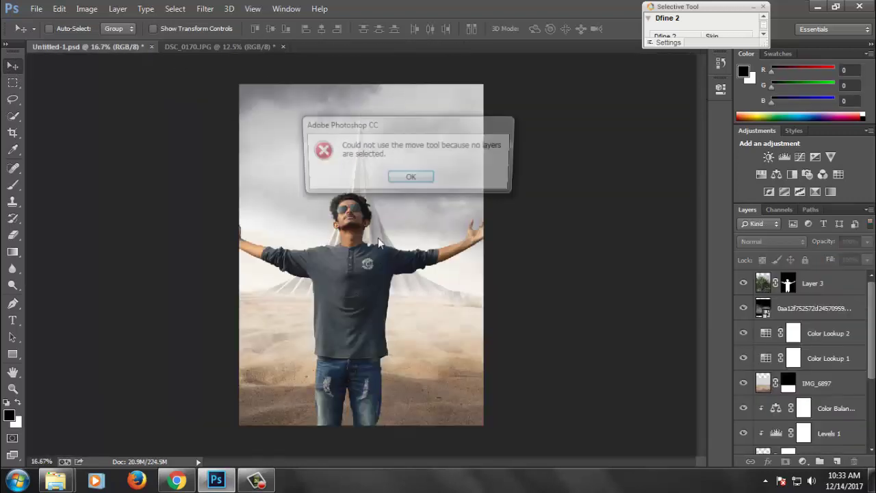
pyautogui.click(413, 176)
pyautogui.rightClick(793, 289)
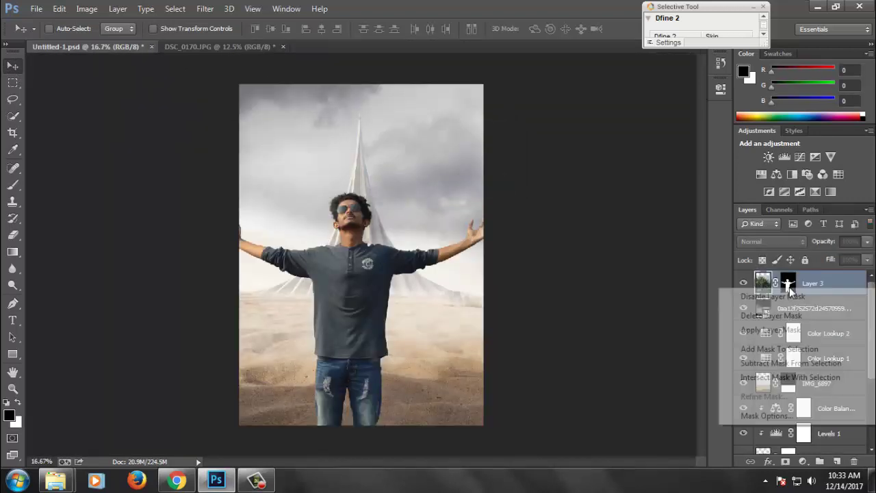
pyautogui.click(770, 330)
# Step: Shrink the man and position him on the sand in front of the spire
pyautogui.moveTo(426, 297); pyautogui.dragTo(434, 229)
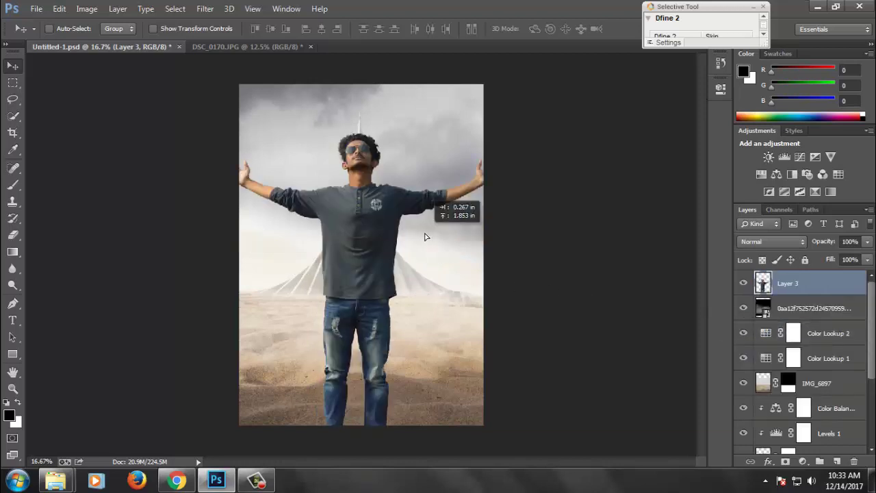
pyautogui.hotkey('ctrl', 't')
pyautogui.moveTo(504, 127); pyautogui.dragTo(447, 186)
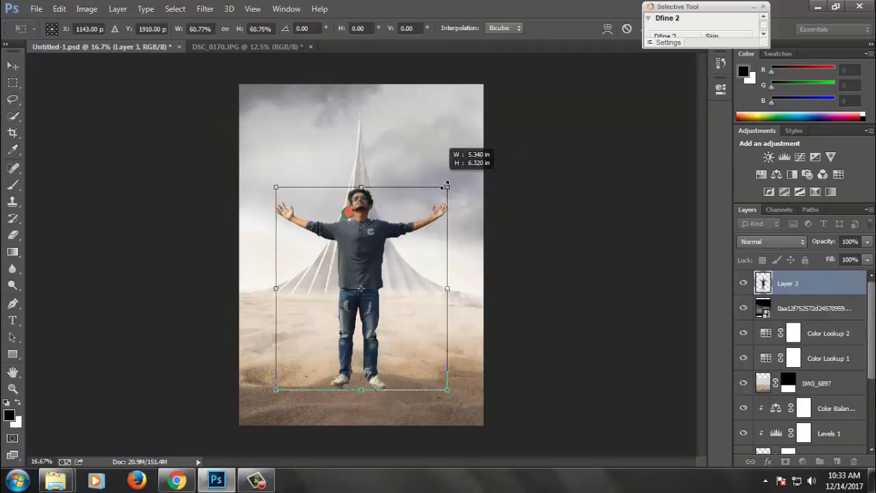
pyautogui.moveTo(373, 245); pyautogui.dragTo(369, 255)
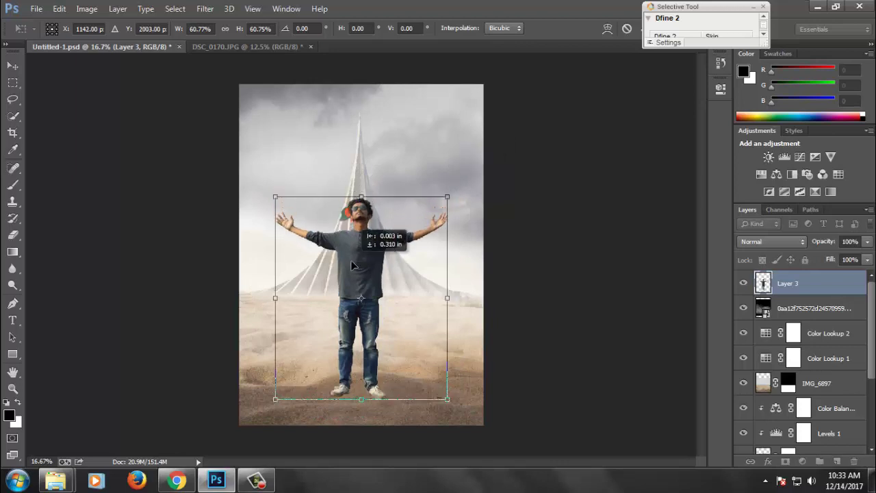
pyautogui.moveTo(450, 197); pyautogui.dragTo(457, 188)
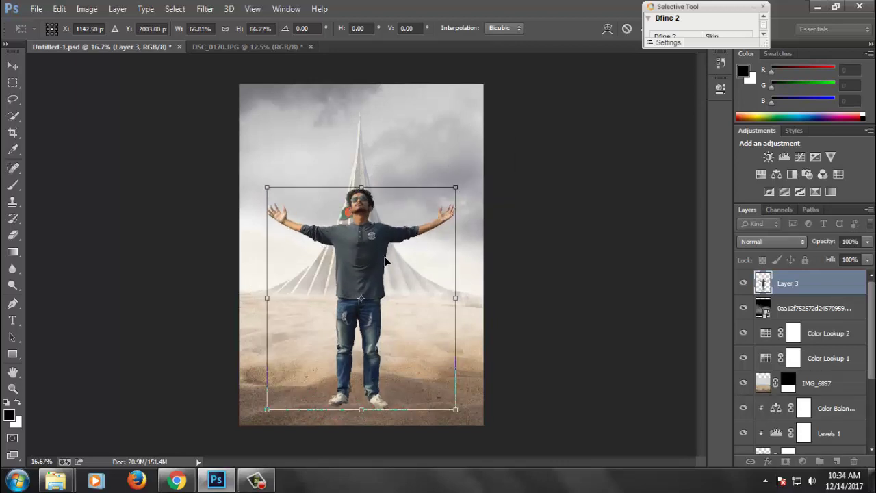
pyautogui.moveTo(388, 263); pyautogui.dragTo(388, 253)
pyautogui.press('Return')
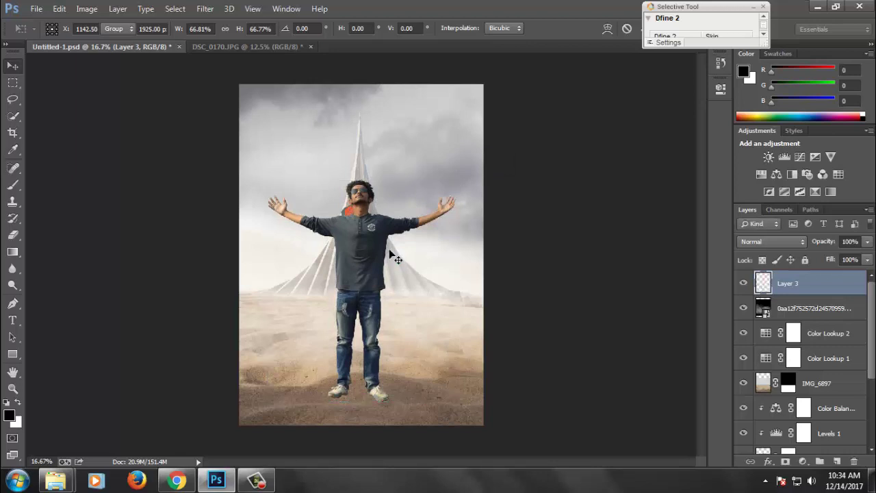
# Step: Nudge the man slightly upward and rescale him to about 94.6%
pyautogui.moveTo(366, 324)
pyautogui.mouseDown()
pyautogui.moveTo(366, 313)
pyautogui.moveTo(375, 317)
pyautogui.mouseUp()
pyautogui.hotkey('ctrl', 't')
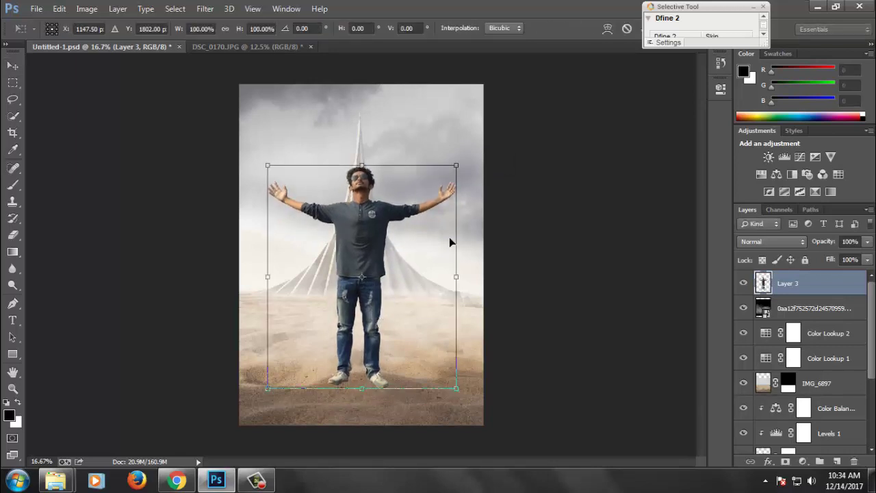
pyautogui.moveTo(465, 175); pyautogui.dragTo(433, 181)
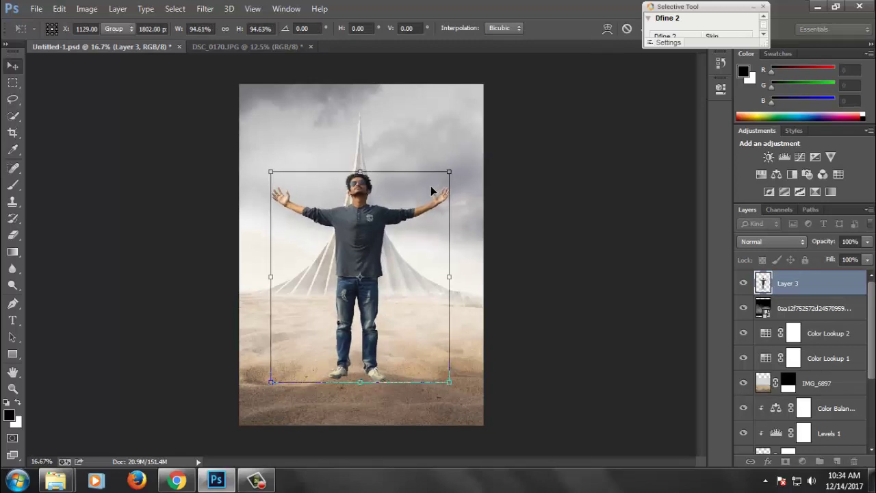
pyautogui.press('Return')
pyautogui.hotkey('ctrl', '-')
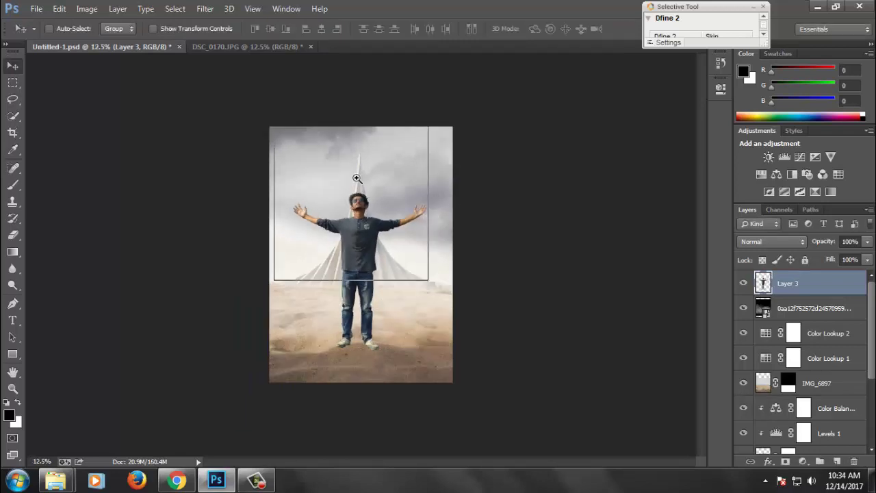
# Step: Zoom in on the man's feet and add an empty layer beneath his layer
pyautogui.click(356, 178)
pyautogui.scroll(-5, 388, 210)
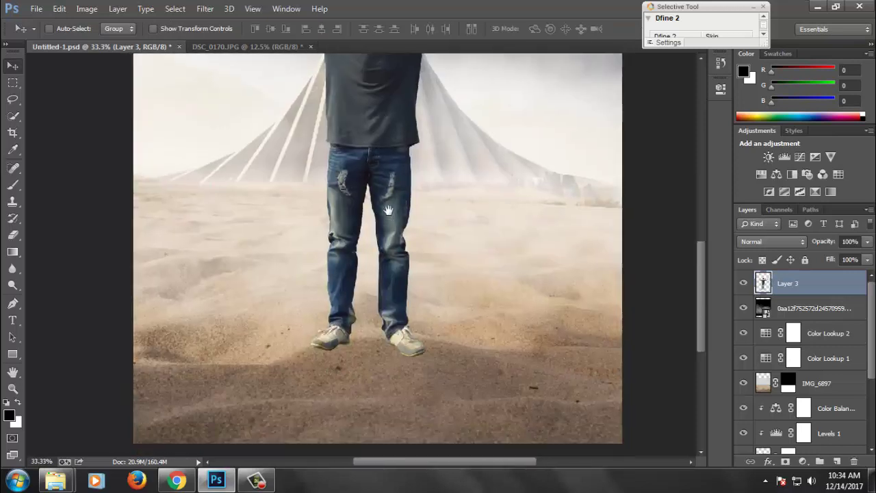
pyautogui.scroll(1, 403, 246)
pyautogui.scroll(1, 404, 257)
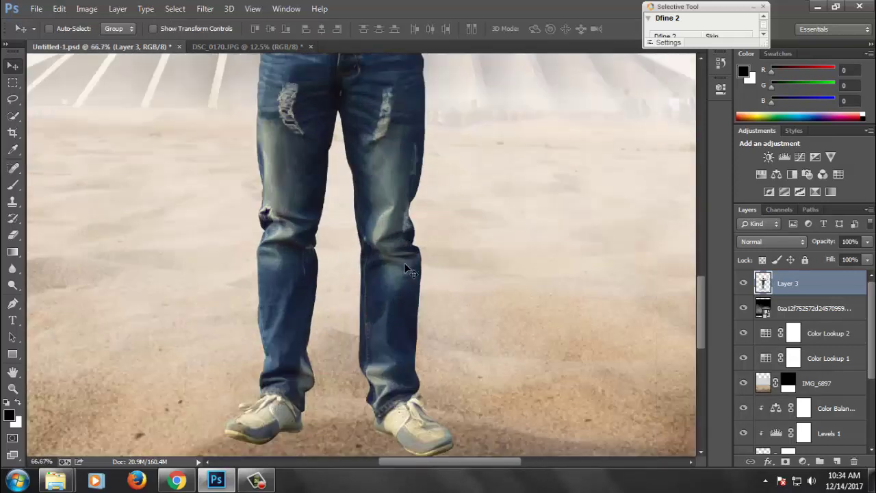
pyautogui.click(828, 319)
pyautogui.click(836, 461)
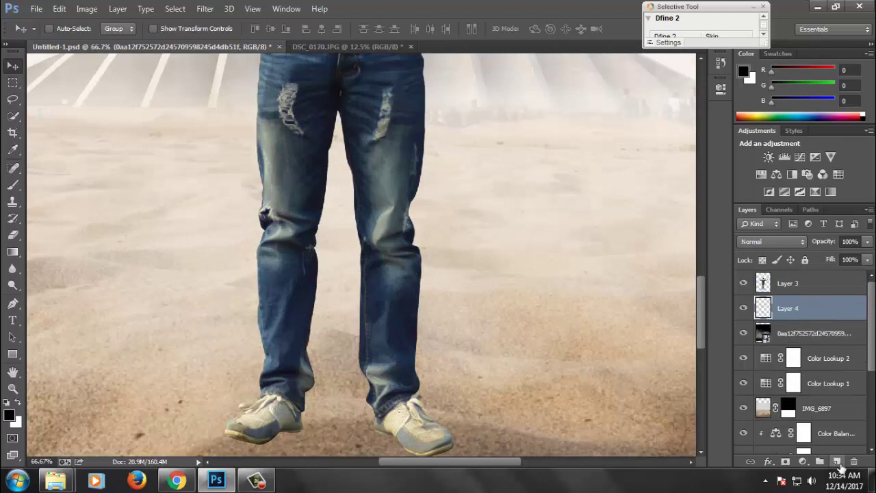
# Step: Paint a soft black shadow under the man's shoes with the brush
pyautogui.press('b')
pyautogui.scroll(-3, 505, 290)
pyautogui.hscroll(-2, 505, 290)
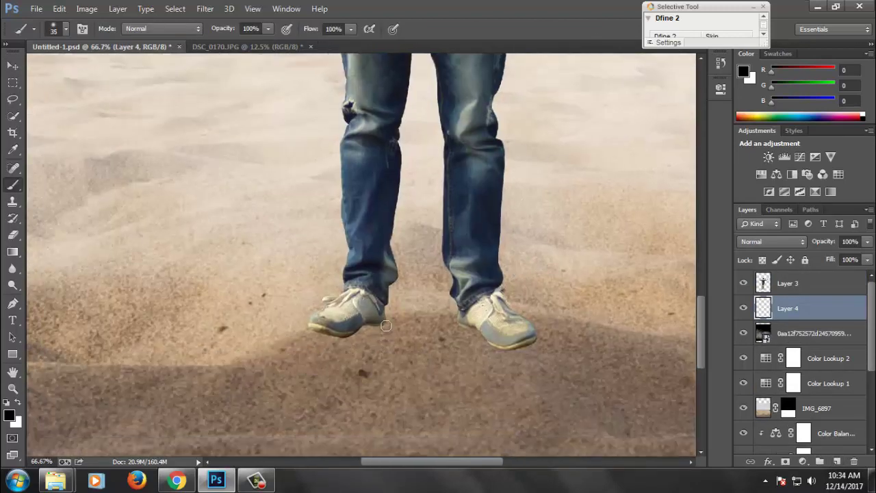
pyautogui.moveTo(380, 331)
pyautogui.mouseDown()
pyautogui.moveTo(337, 343)
pyautogui.moveTo(321, 335)
pyautogui.mouseUp()
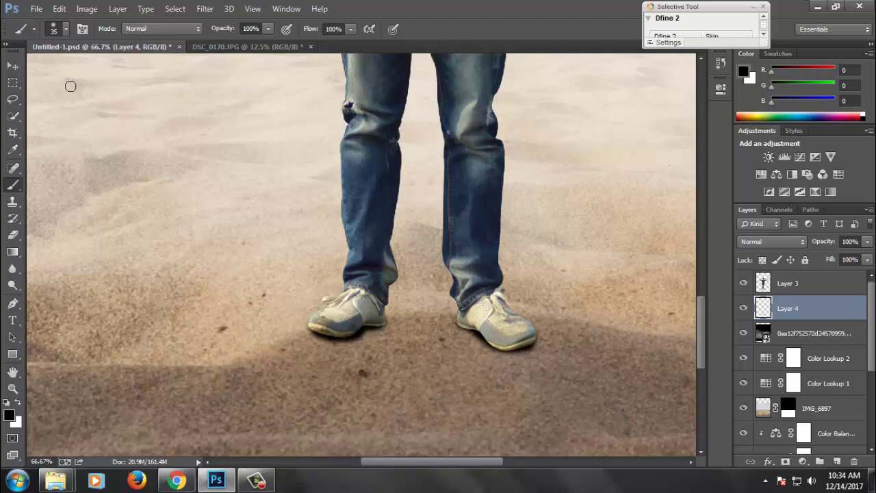
pyautogui.click(13, 65)
# Step: Save the composite
pyautogui.scroll(-2, 460, 169)
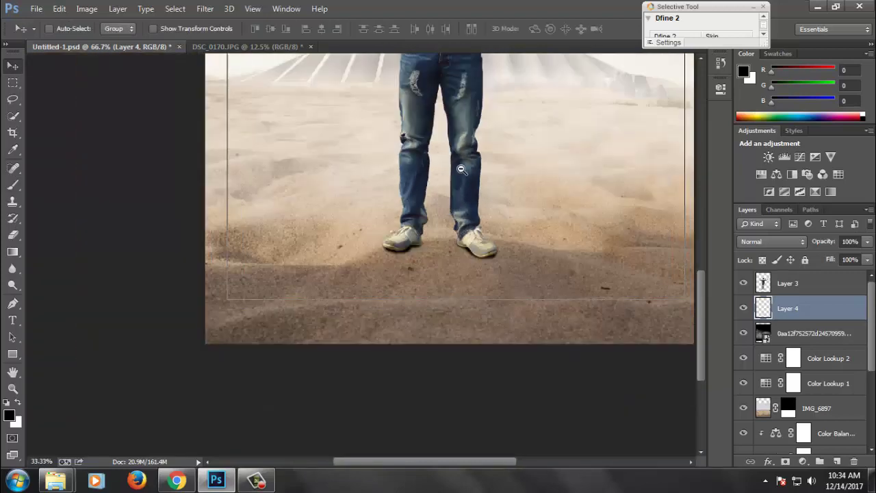
pyautogui.scroll(-1, 460, 169)
pyautogui.scroll(-2, 461, 169)
pyautogui.hotkey('ctrl', 's')
pyautogui.scroll(-2, 830, 371)
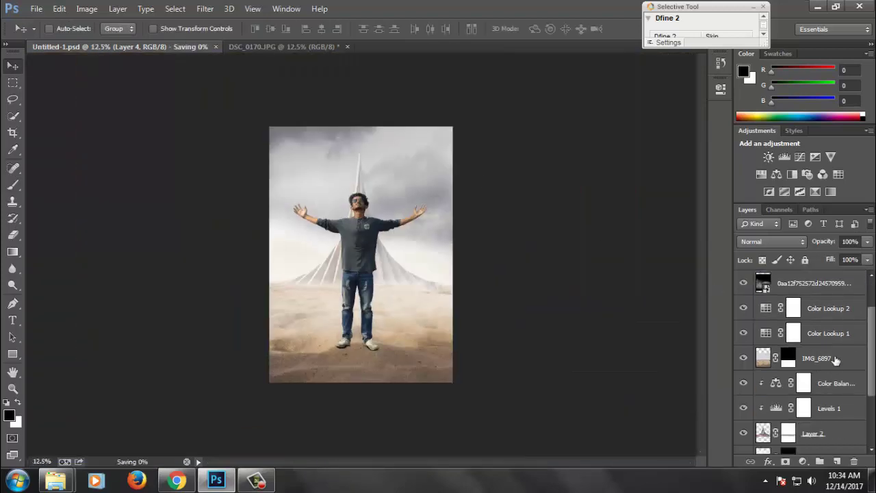
# Step: Add a Brightness/Contrast layer clipped to IMG_6897, with brightness -63 and contrast -32
pyautogui.click(831, 361)
pyautogui.scroll(-1, 835, 411)
pyautogui.scroll(-1, 835, 411)
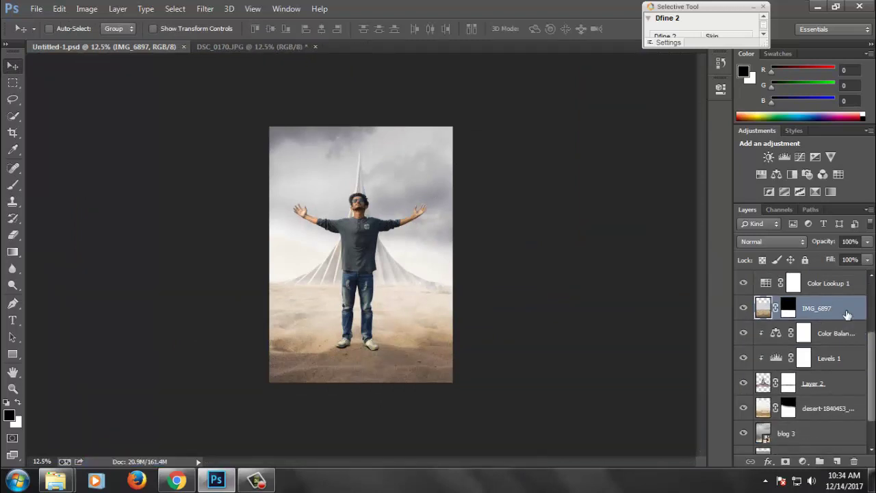
pyautogui.click(804, 463)
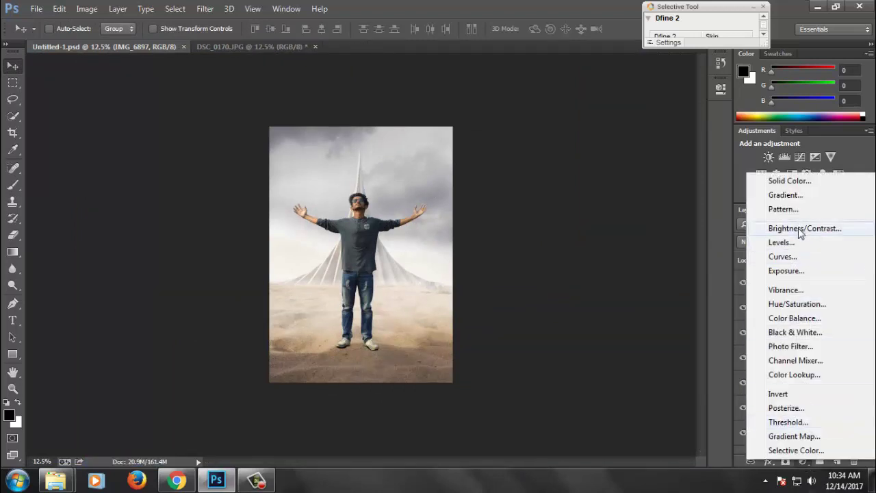
pyautogui.click(776, 228)
pyautogui.click(609, 296)
pyautogui.moveTo(584, 152); pyautogui.dragTo(577, 152)
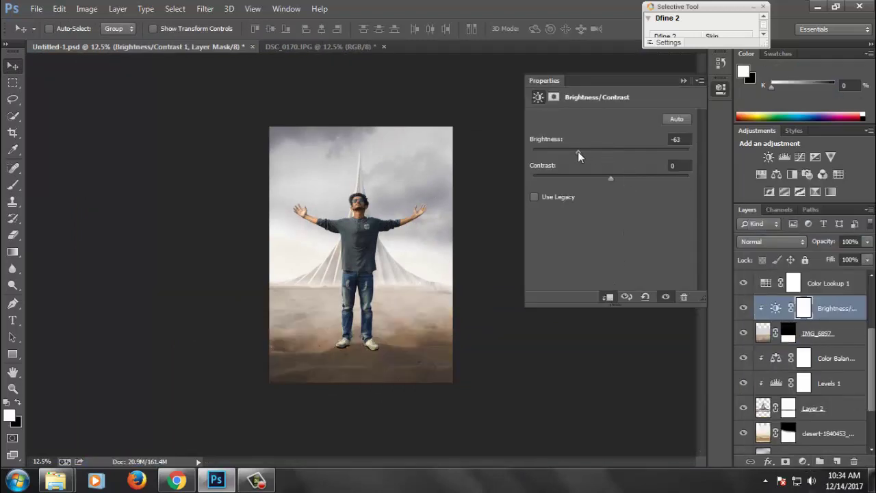
pyautogui.moveTo(611, 178)
pyautogui.mouseDown()
pyautogui.moveTo(628, 176)
pyautogui.moveTo(570, 179)
pyautogui.mouseUp()
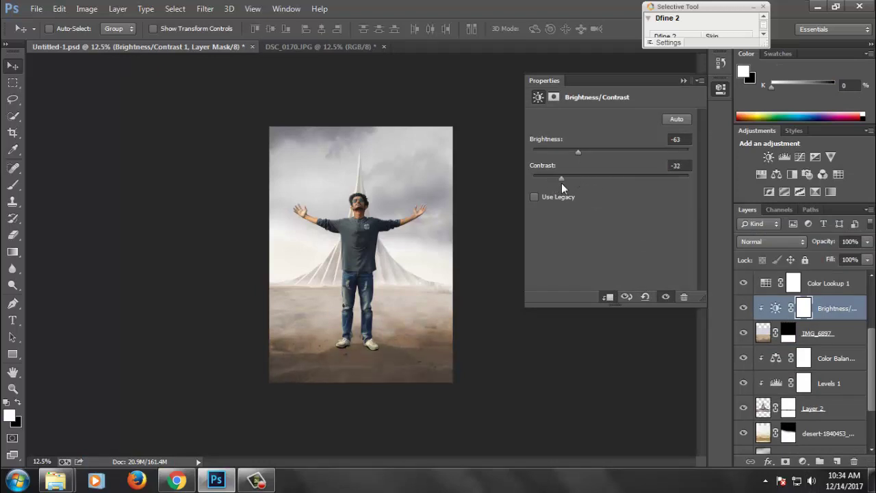
pyautogui.click(683, 81)
# Step: Add a Brightness/Contrast layer above Layer 4, with brightness -89 and 57% opacity
pyautogui.scroll(2, 842, 346)
pyautogui.scroll(2, 841, 346)
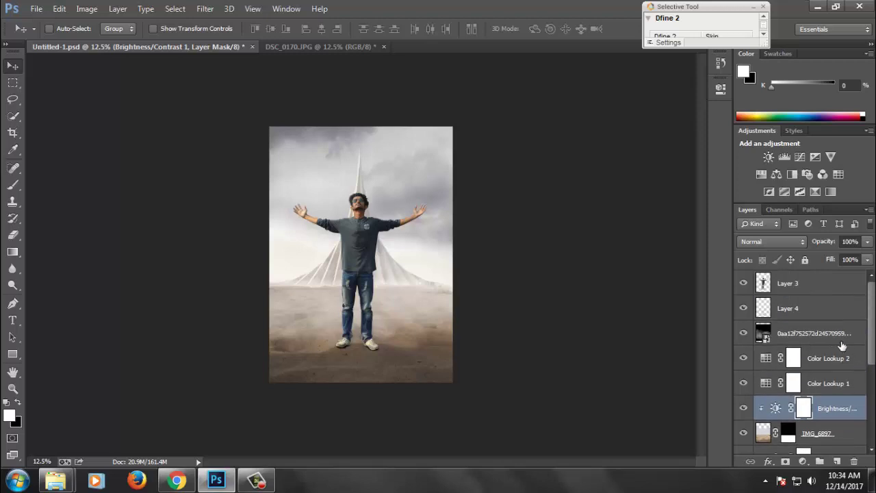
pyautogui.click(820, 320)
pyautogui.click(802, 461)
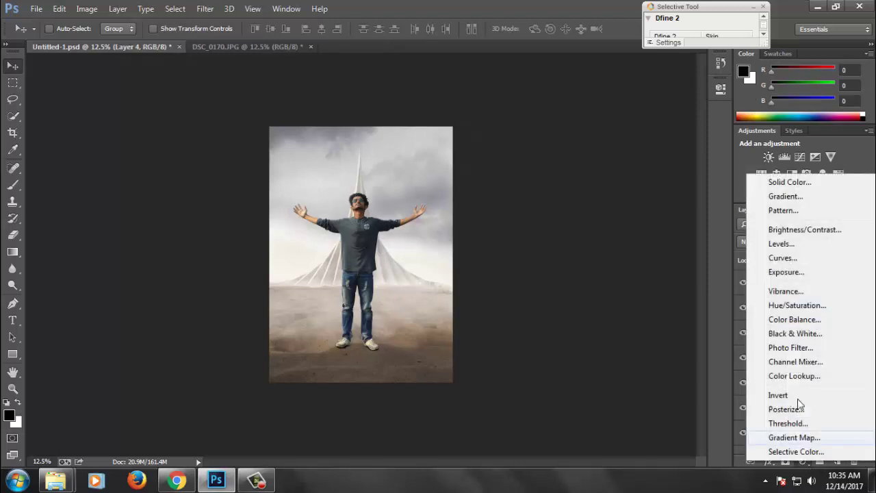
pyautogui.click(802, 230)
pyautogui.moveTo(610, 151); pyautogui.dragTo(565, 155)
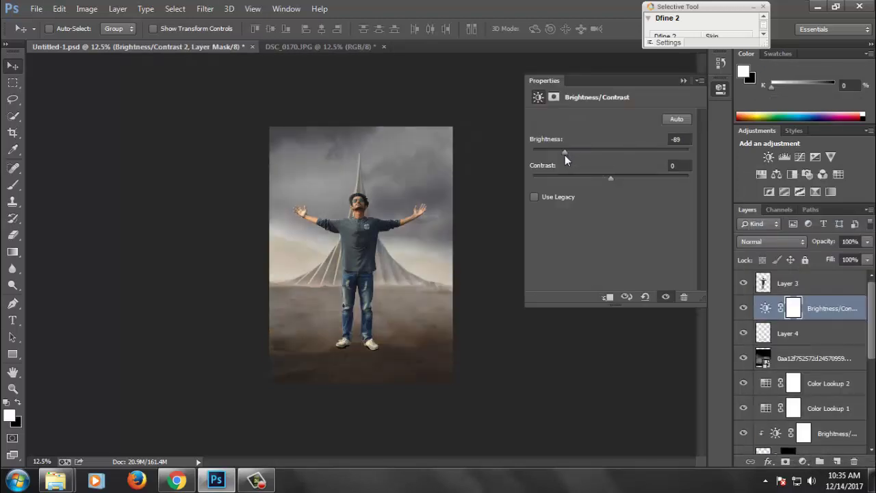
pyautogui.moveTo(611, 178)
pyautogui.mouseDown()
pyautogui.moveTo(632, 176)
pyautogui.moveTo(624, 177)
pyautogui.mouseUp()
pyautogui.click(692, 130)
pyautogui.moveTo(824, 244); pyautogui.dragTo(807, 240)
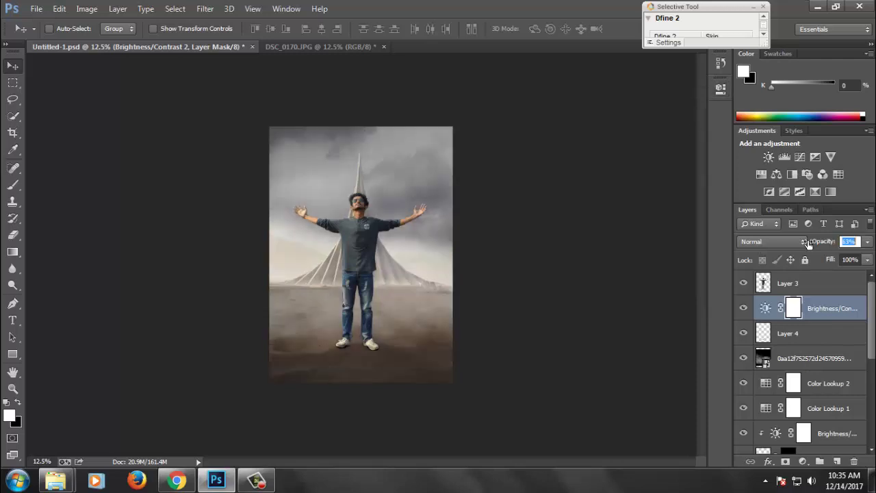
pyautogui.click(748, 311)
# Step: Save the composite and select the man's Layer 3
pyautogui.hotkey('ctrl', 's')
pyautogui.hotkey('ctrl', '+')
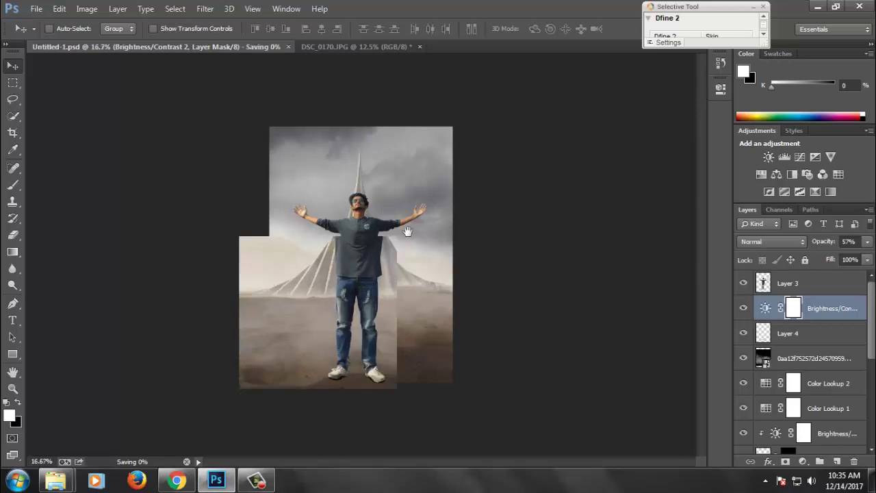
pyautogui.click(799, 290)
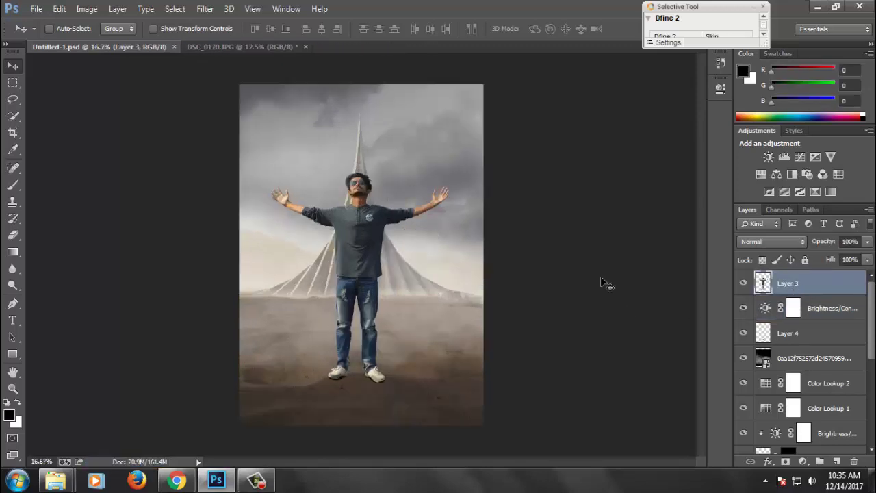
pyautogui.hotkey('ctrl', 'b')
# Step: Shift the man's midtones +11 toward blue with Color Balance, then save the composite
pyautogui.moveTo(391, 102); pyautogui.dragTo(606, 110)
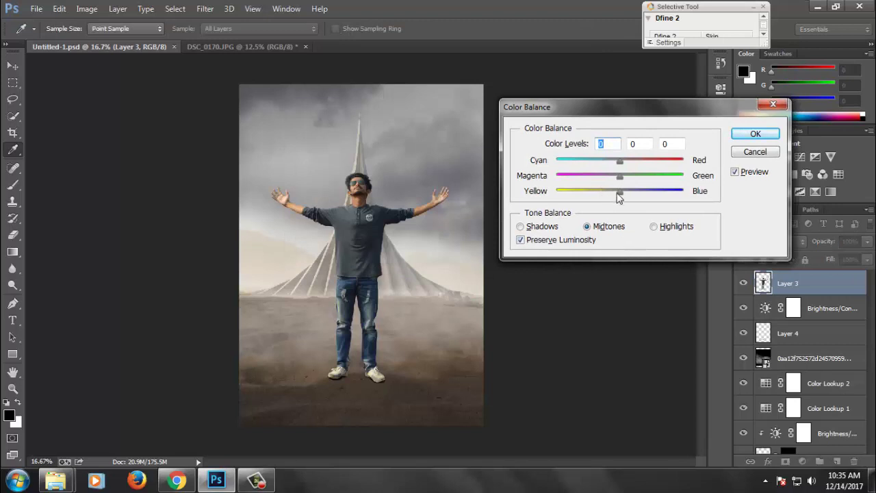
pyautogui.moveTo(618, 193); pyautogui.dragTo(627, 194)
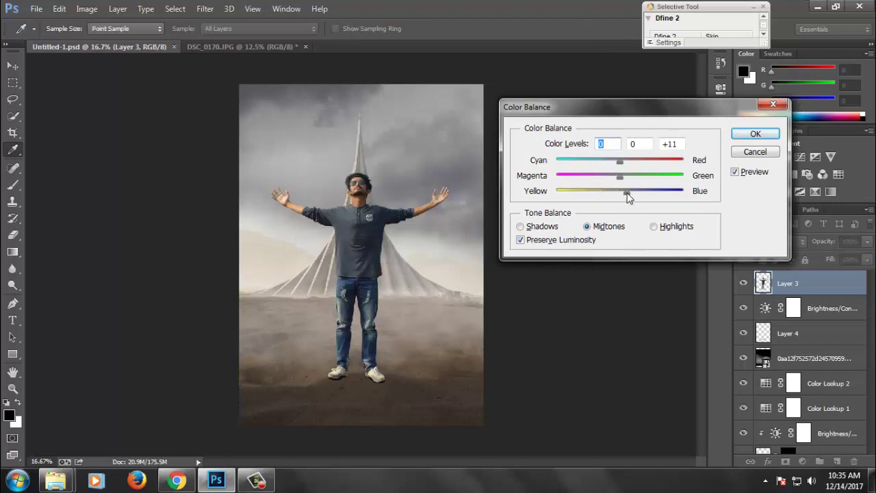
pyautogui.click(610, 161)
pyautogui.press('Return')
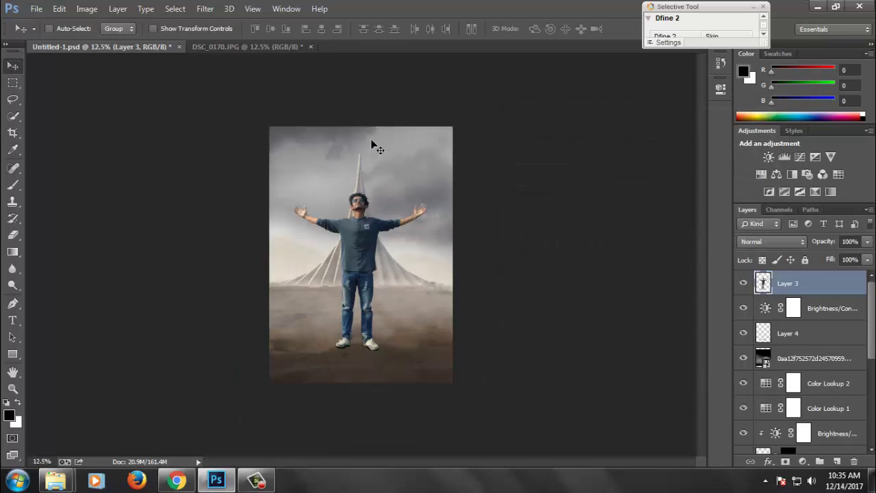
pyautogui.hotkey('ctrl', 's')
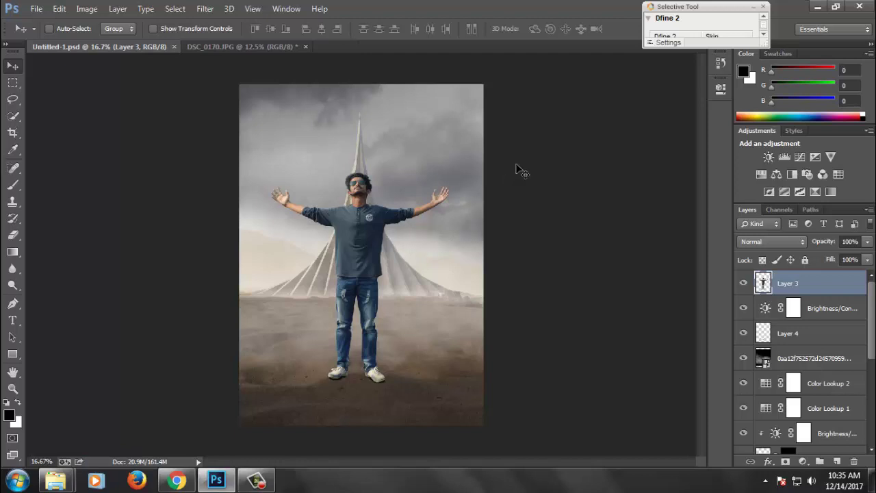
pyautogui.keyDown('ctrl'); pyautogui.click(359, 159); pyautogui.keyUp('ctrl')
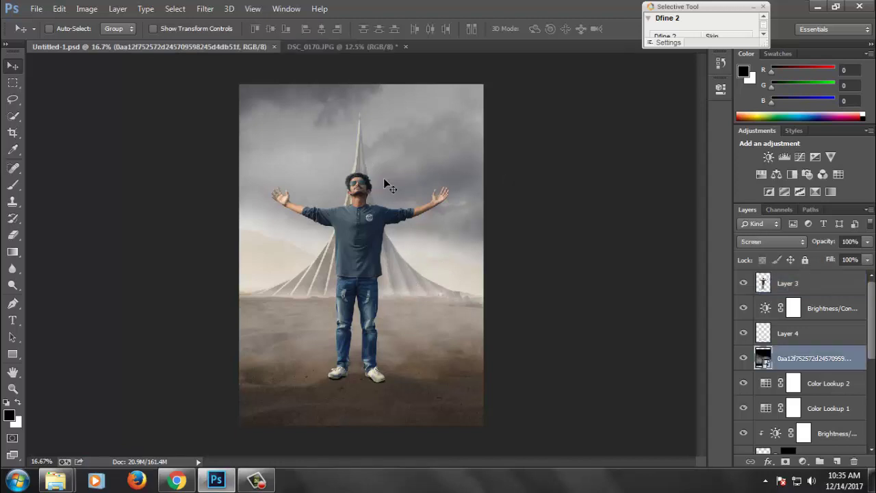
# Step: Add an empty layer above the desert-1840453_960_720 layer
pyautogui.click(743, 334)
pyautogui.scroll(-2, 787, 363)
pyautogui.scroll(-2, 814, 380)
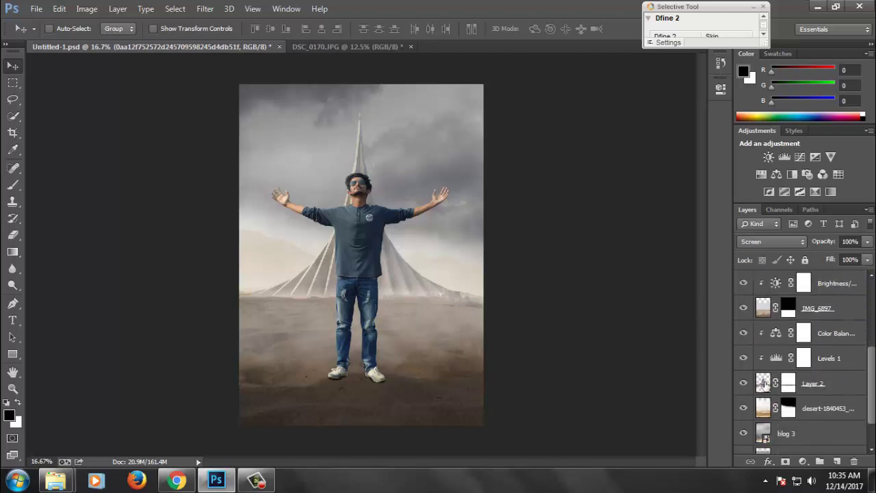
pyautogui.click(764, 385)
pyautogui.click(824, 410)
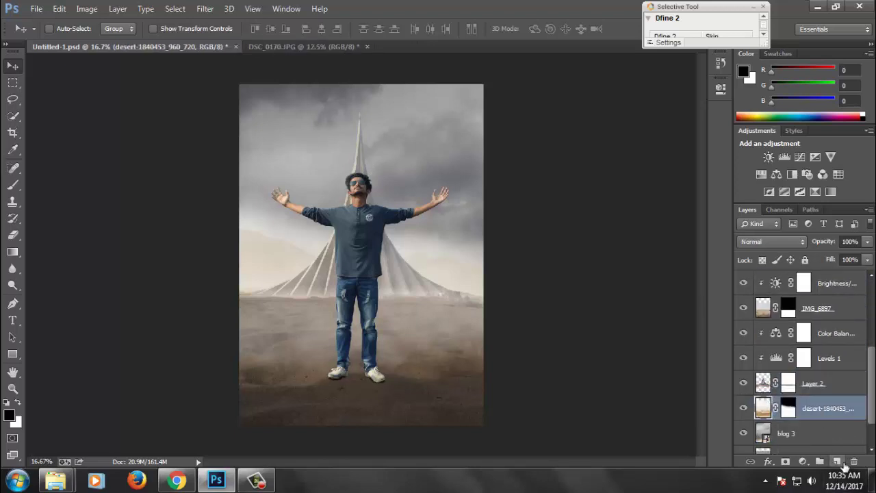
pyautogui.click(837, 462)
# Step: Set the foreground to a light cream (hue 31) and enlarge the brush to 250
pyautogui.press('b')
pyautogui.keyDown('alt'); pyautogui.click(269, 272); pyautogui.keyUp('alt')
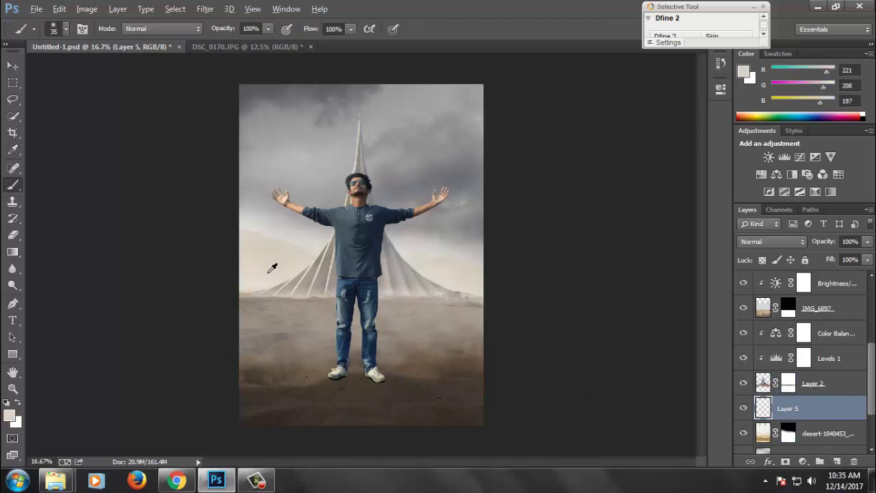
pyautogui.click(11, 416)
pyautogui.moveTo(289, 137); pyautogui.dragTo(294, 121)
pyautogui.click(452, 265)
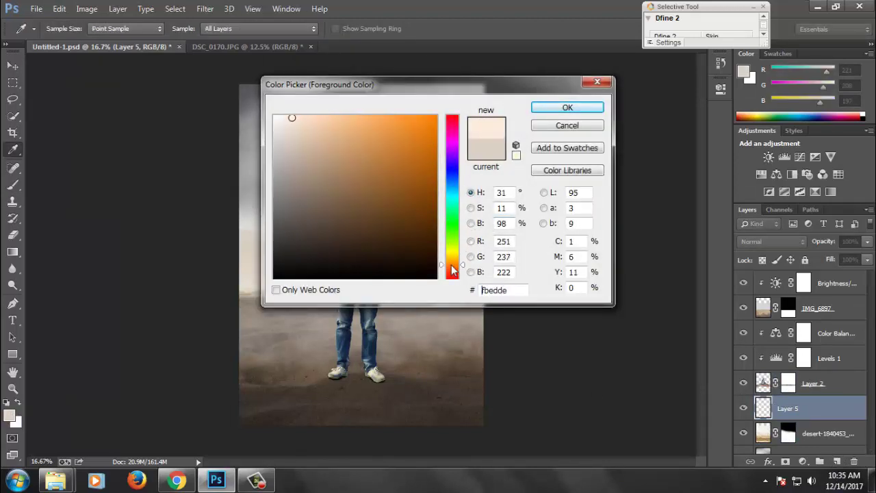
pyautogui.click(568, 110)
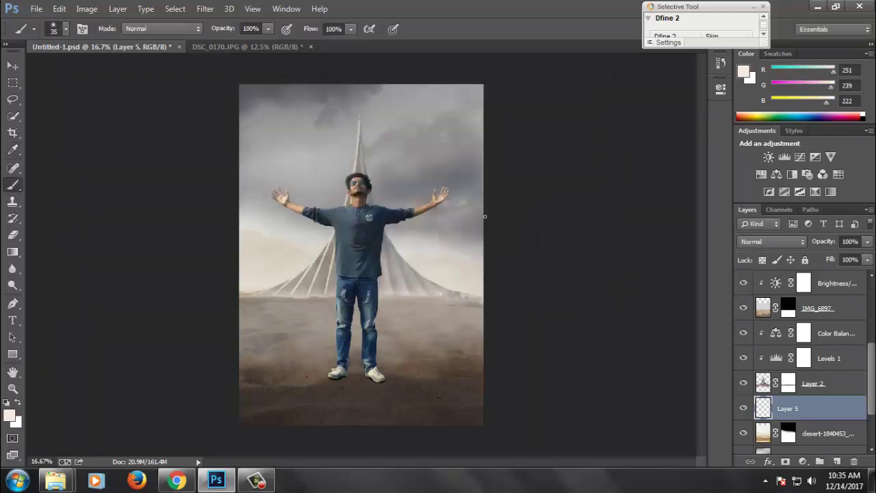
pyautogui.press(']')
pyautogui.press(']')
pyautogui.press(']')
# Step: Stretch Layer 5's haze across the sky and blend it in Screen mode
pyautogui.hotkey('ctrl', 't')
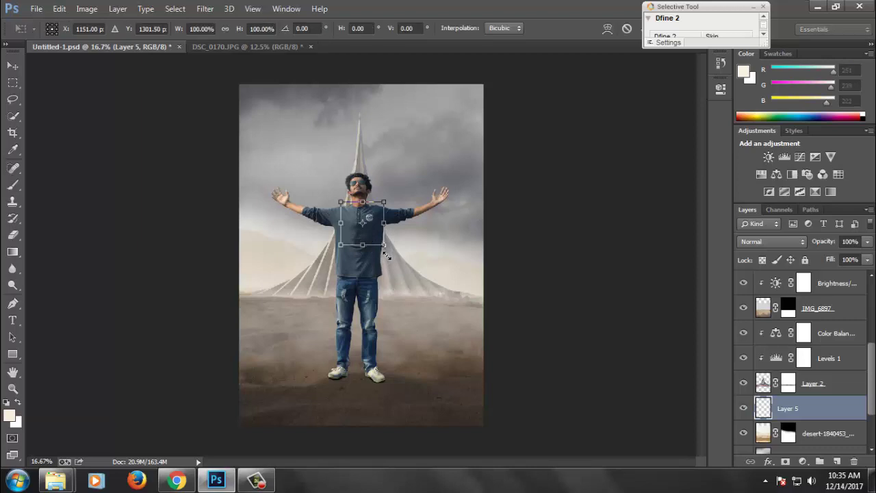
pyautogui.moveTo(425, 274)
pyautogui.mouseDown()
pyautogui.moveTo(664, 426)
pyautogui.moveTo(708, 424)
pyautogui.mouseUp()
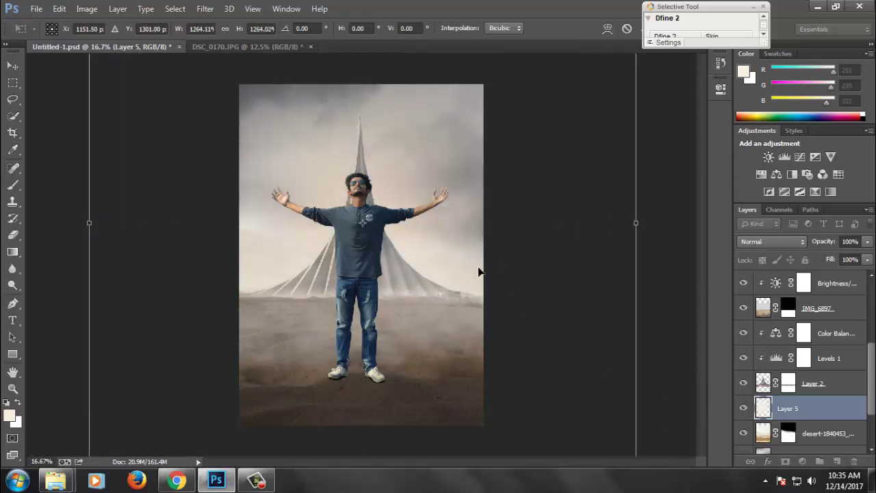
pyautogui.moveTo(479, 274); pyautogui.dragTo(456, 286)
pyautogui.press('Return')
pyautogui.click(769, 243)
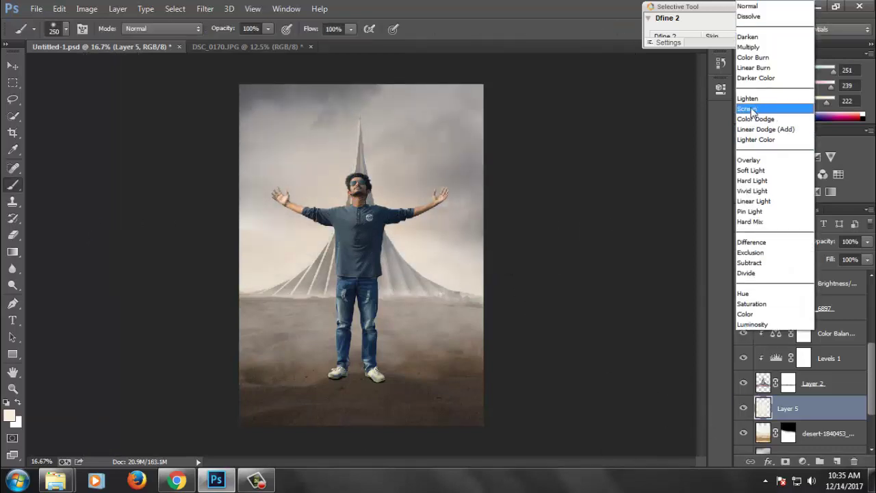
pyautogui.click(753, 108)
pyautogui.click(12, 66)
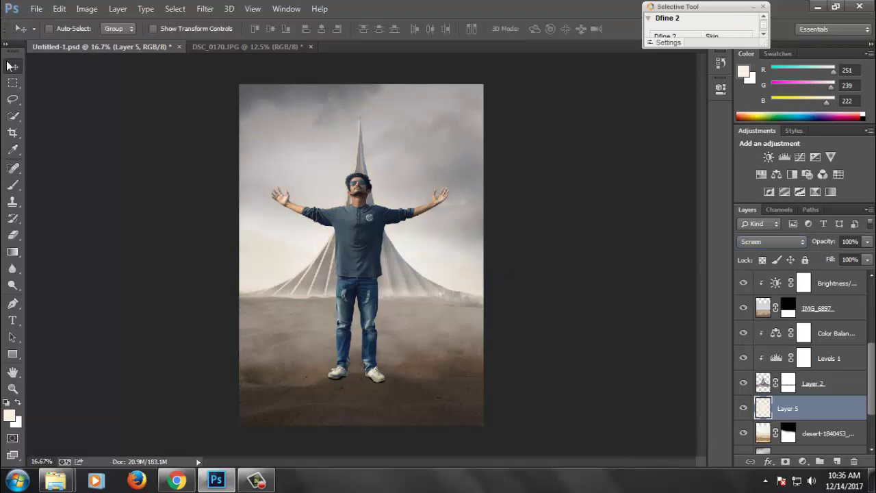
# Step: Rescale and reposition the haze, try Lighten blending, then delete Layer 5
pyautogui.hotkey('ctrl', 't')
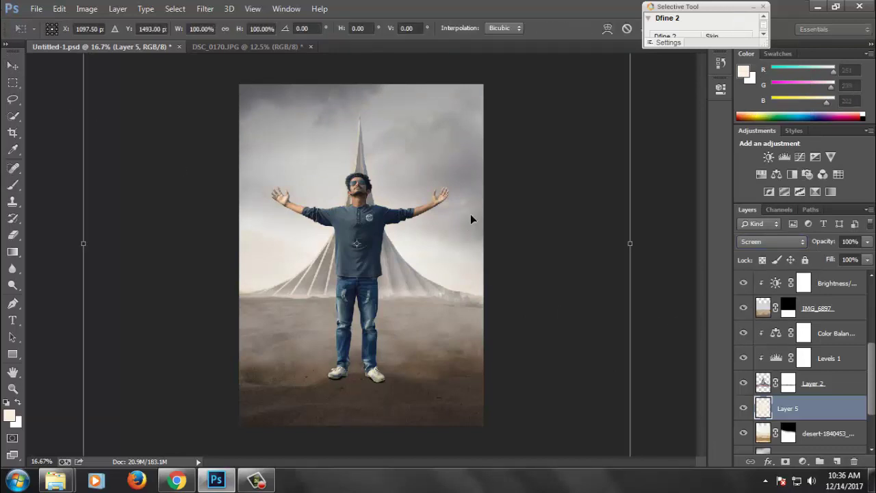
pyautogui.hotkey('ctrl', '-')
pyautogui.moveTo(565, 457); pyautogui.dragTo(571, 461)
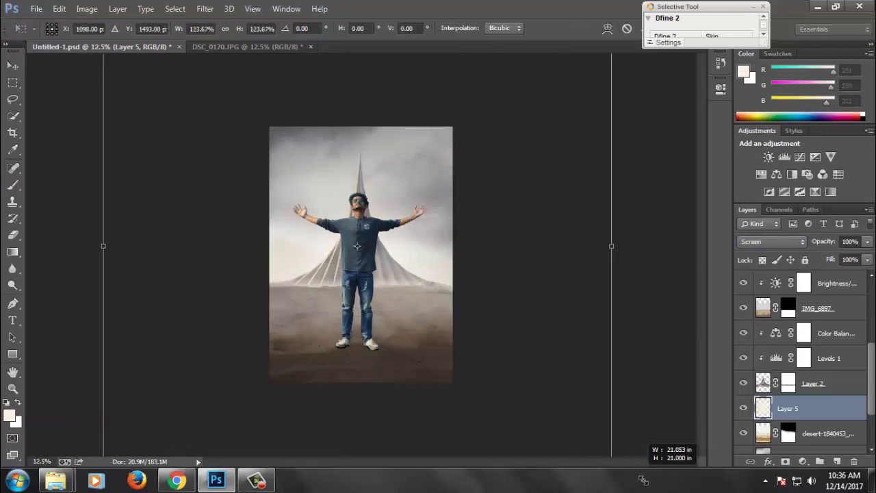
pyautogui.moveTo(394, 289); pyautogui.dragTo(381, 264)
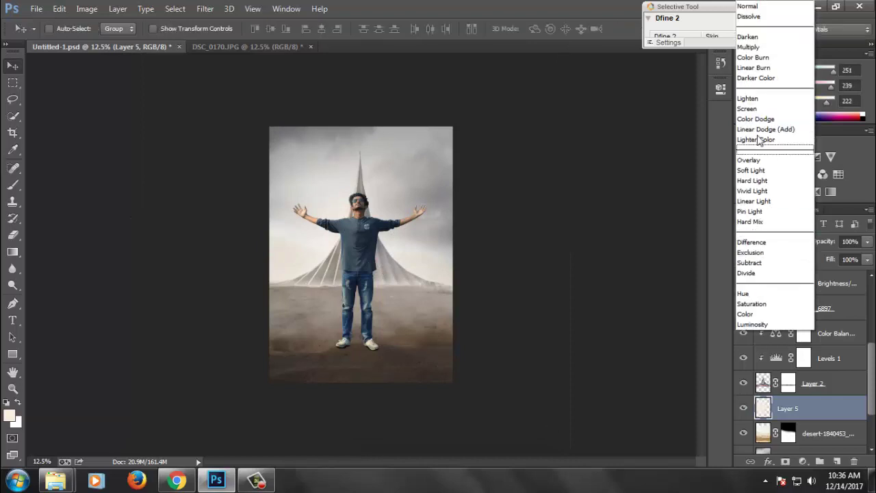
pyautogui.click(757, 6)
pyautogui.moveTo(449, 165); pyautogui.dragTo(431, 183)
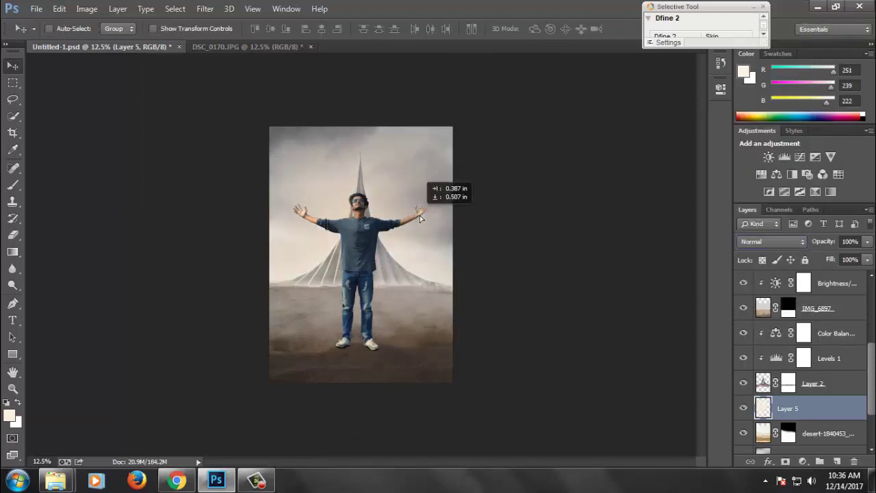
pyautogui.click(768, 241)
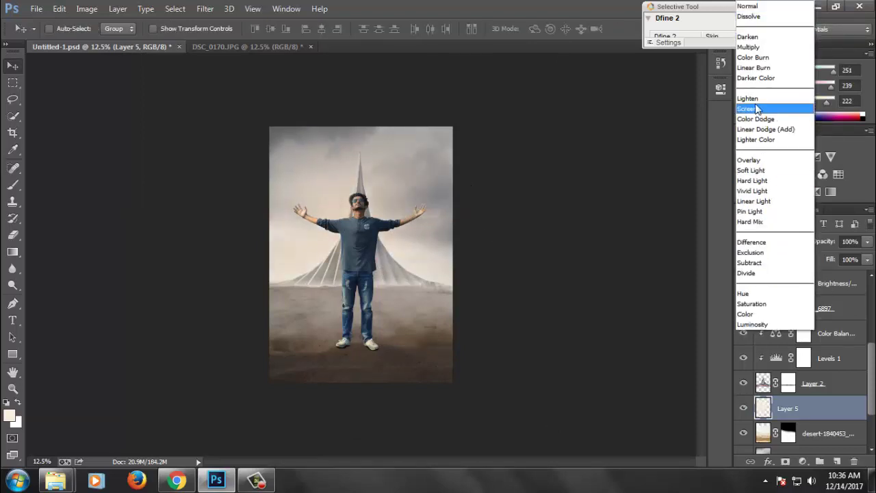
pyautogui.click(756, 108)
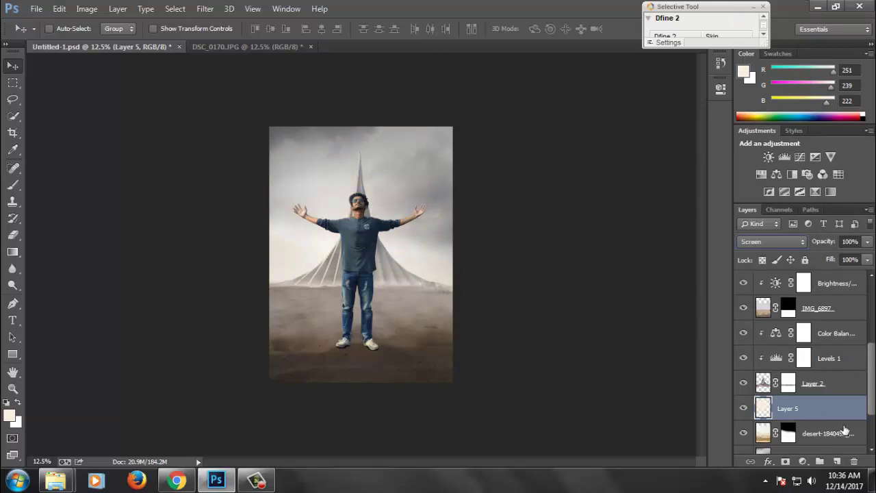
pyautogui.moveTo(827, 411); pyautogui.dragTo(854, 461)
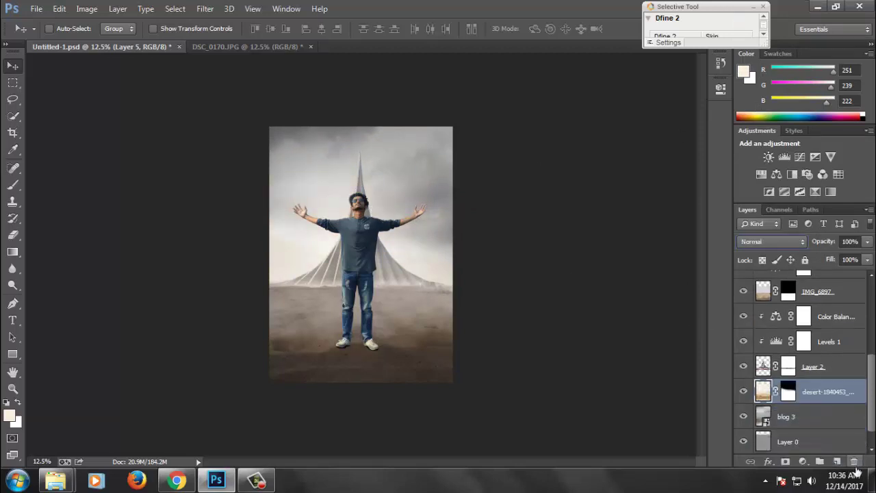
# Step: Restore Layer 5 and set the foreground colour to pale yellow #fff4c7
pyautogui.hotkey('ctrl', 'z')
pyautogui.press('b')
pyautogui.click(9, 415)
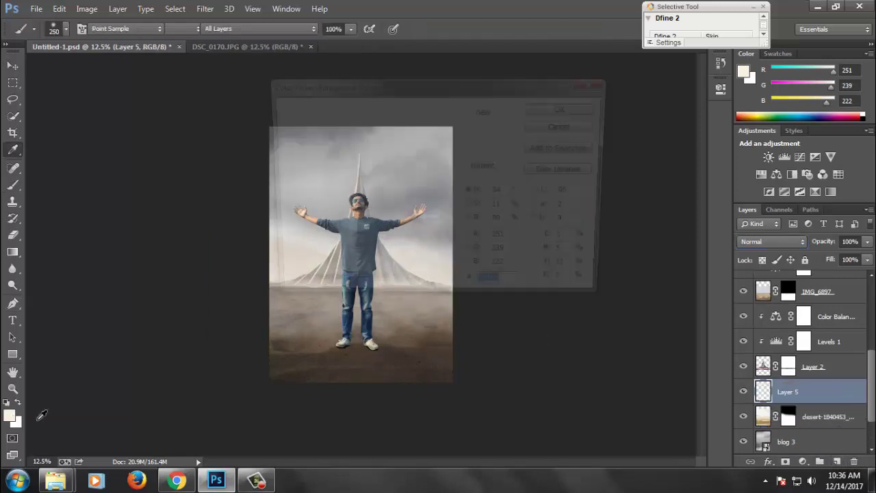
pyautogui.click(453, 257)
pyautogui.click(321, 115)
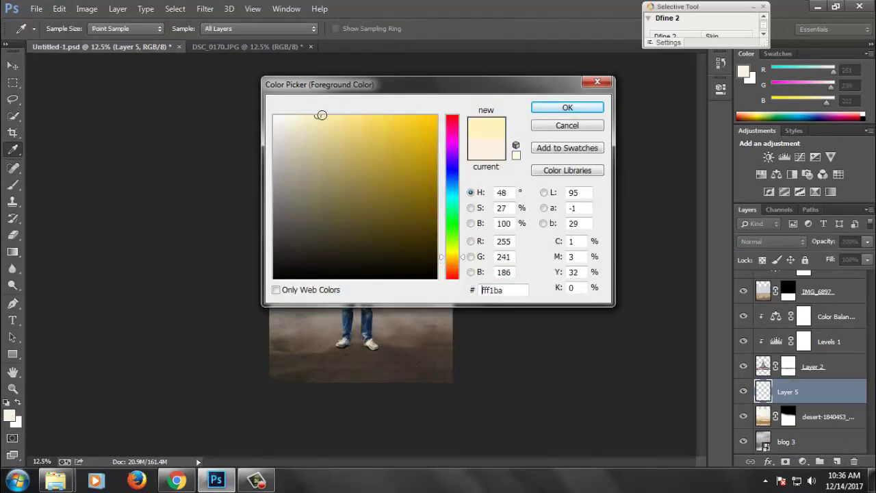
pyautogui.moveTo(323, 114); pyautogui.dragTo(308, 117)
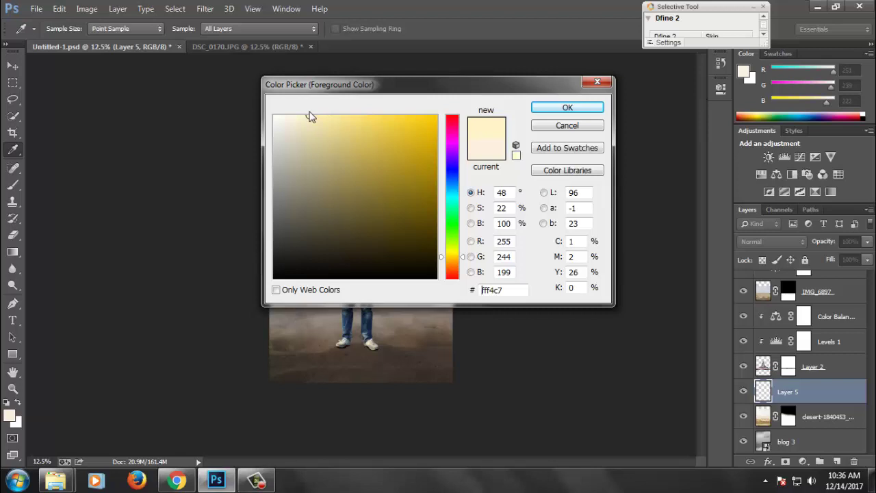
pyautogui.click(567, 107)
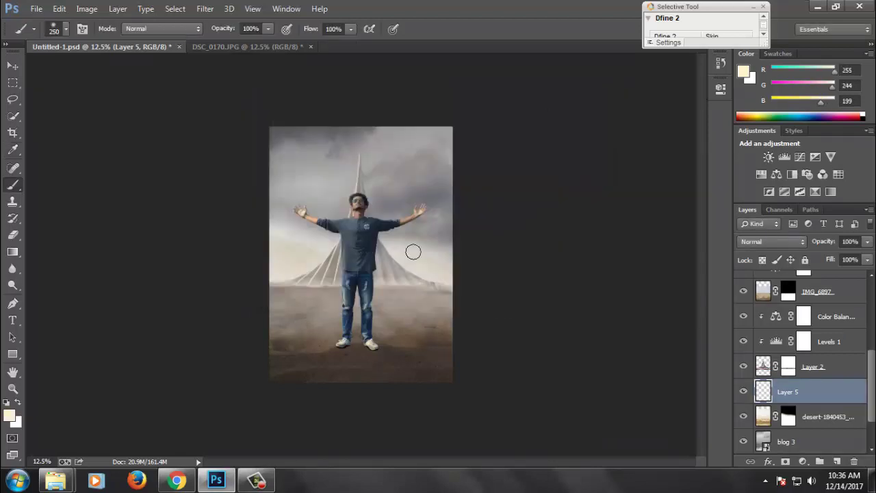
# Step: Scale Layer 5's glow to cover the whole image and blend it in Screen mode
pyautogui.hotkey('ctrl', 't')
pyautogui.moveTo(376, 256); pyautogui.dragTo(551, 431)
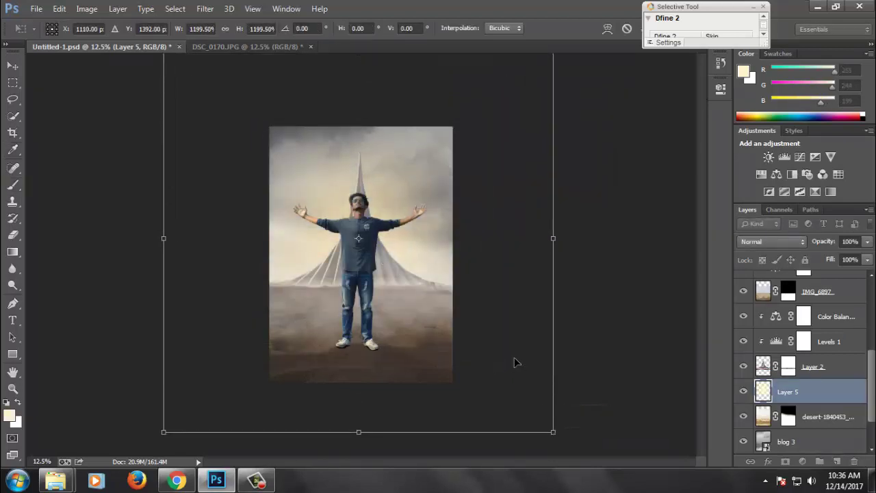
pyautogui.press('Return')
pyautogui.click(772, 241)
pyautogui.click(750, 108)
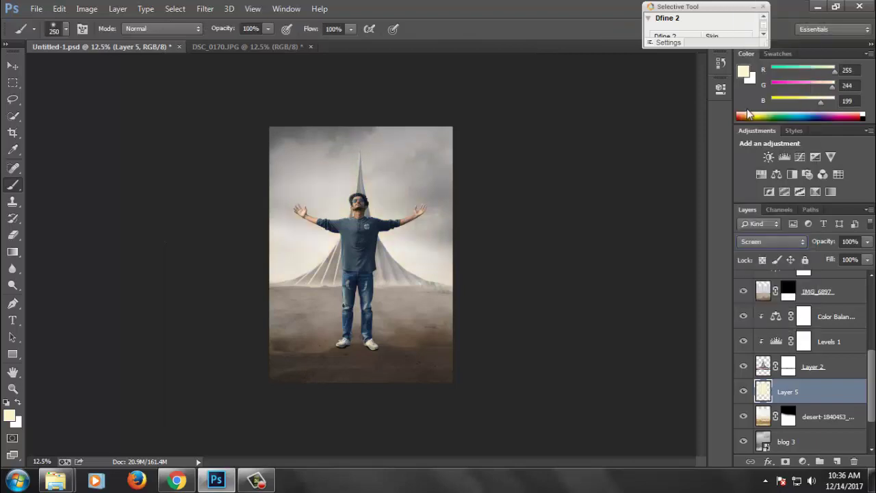
# Step: Enlarge the glow slightly more, to about 113%, and save the document
pyautogui.press('v')
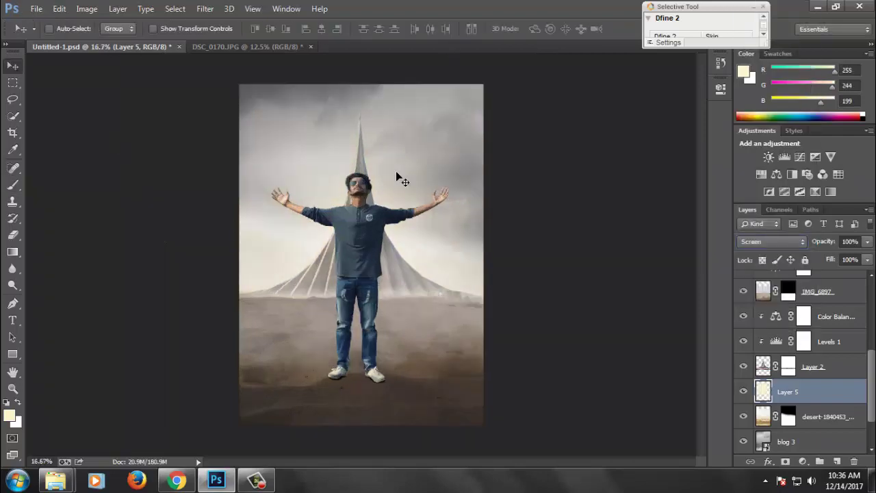
pyautogui.hotkey('ctrl', 't')
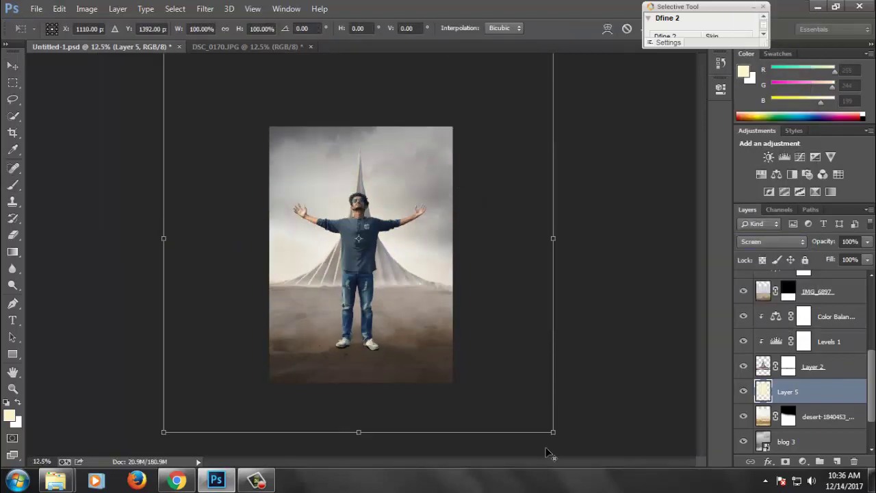
pyautogui.moveTo(554, 432); pyautogui.dragTo(578, 455)
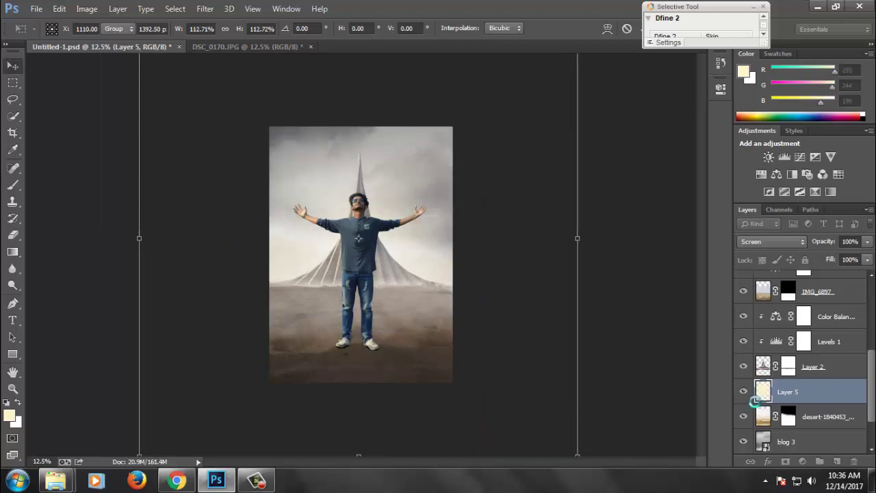
pyautogui.press('Return')
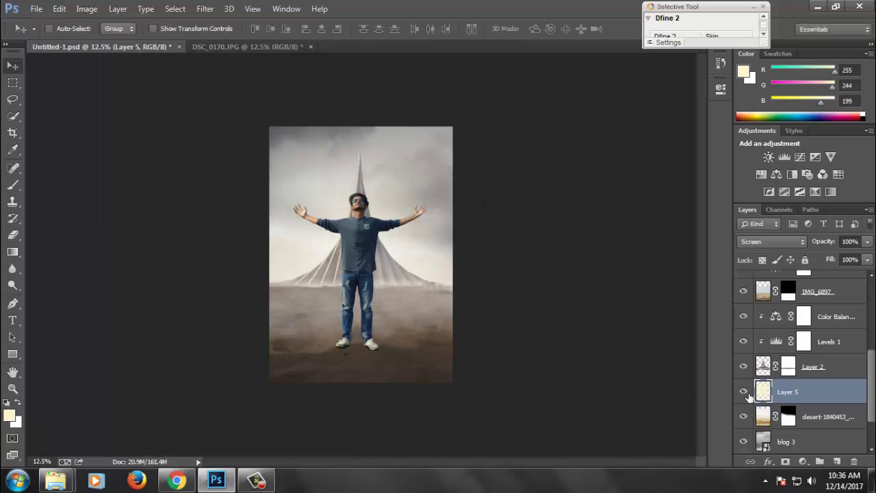
pyautogui.hotkey('ctrl', 's')
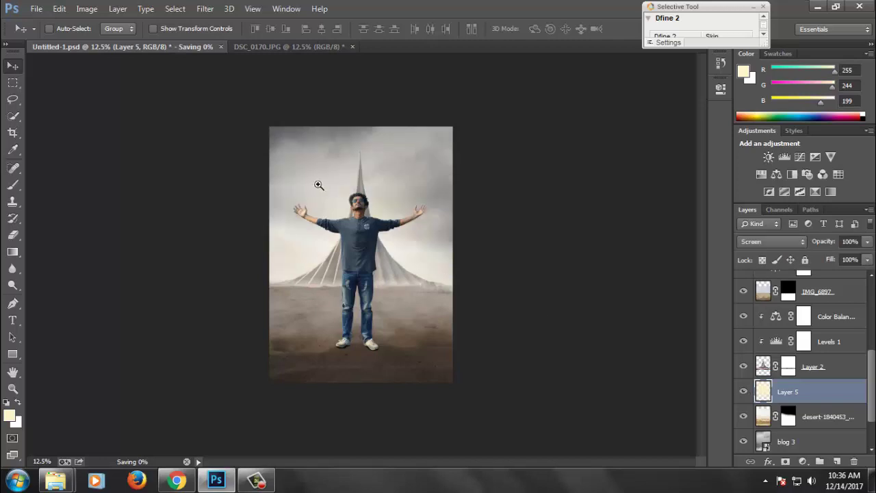
pyautogui.hotkey('ctrl', 's')
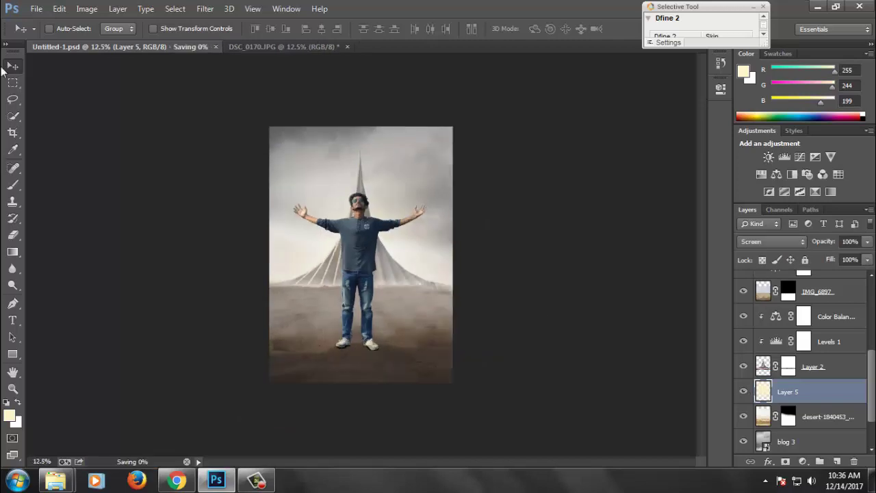
# Step: Duplicate the man's Layer 3 and fill his outline with solid black
pyautogui.scroll(5, 824, 368)
pyautogui.scroll(5, 824, 368)
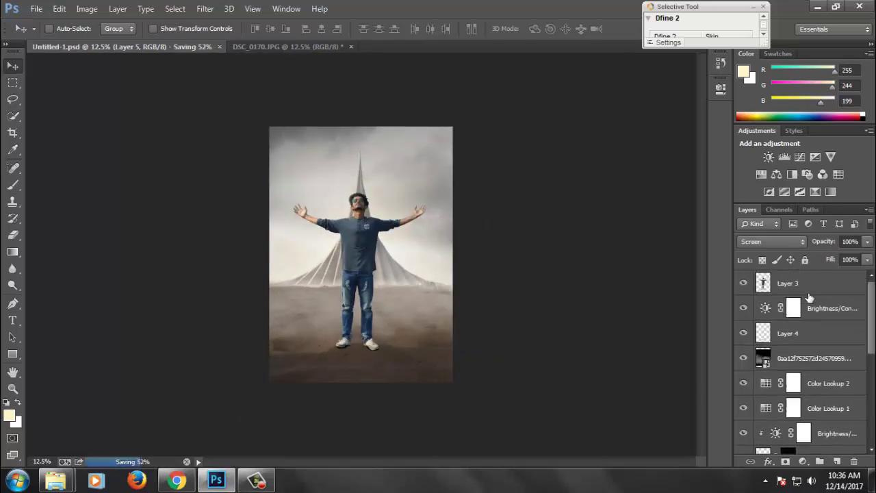
pyautogui.click(806, 293)
pyautogui.hotkey('ctrl', 'j')
pyautogui.keyDown('ctrl'); pyautogui.click(763, 282); pyautogui.keyUp('ctrl')
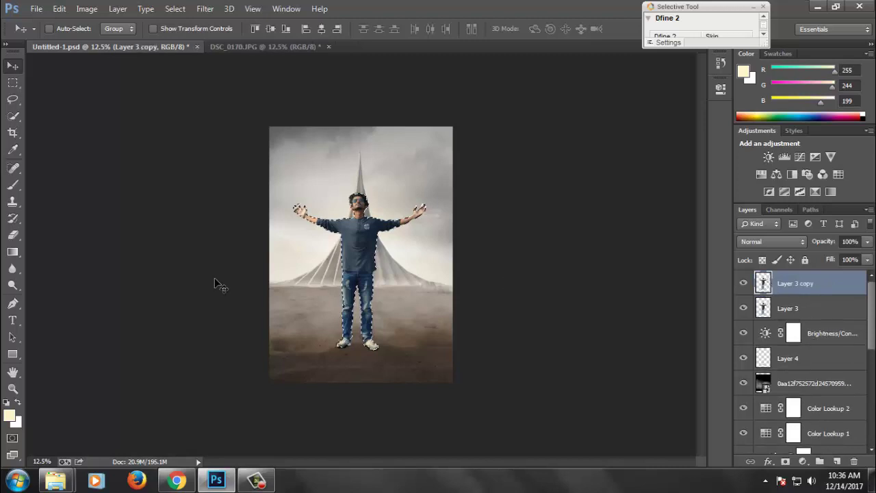
pyautogui.press('d')
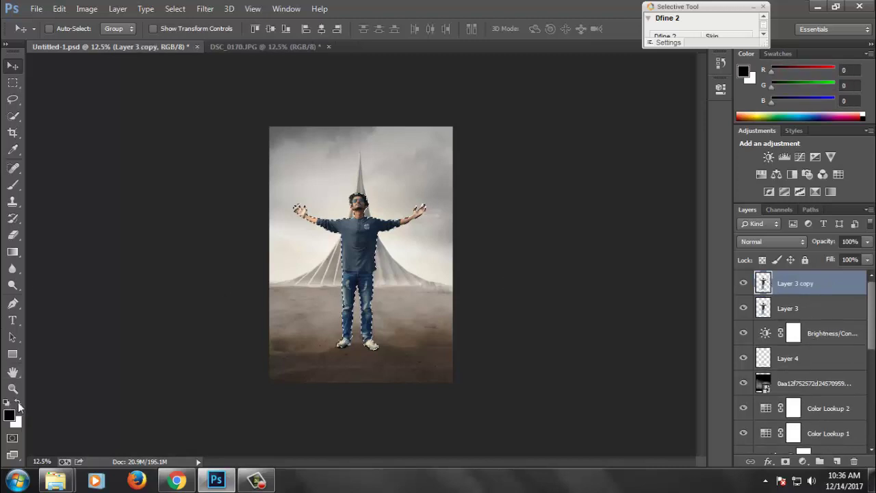
pyautogui.click(19, 405)
pyautogui.hotkey('ctrl', 'BackSpace')
pyautogui.hotkey('ctrl', 'd')
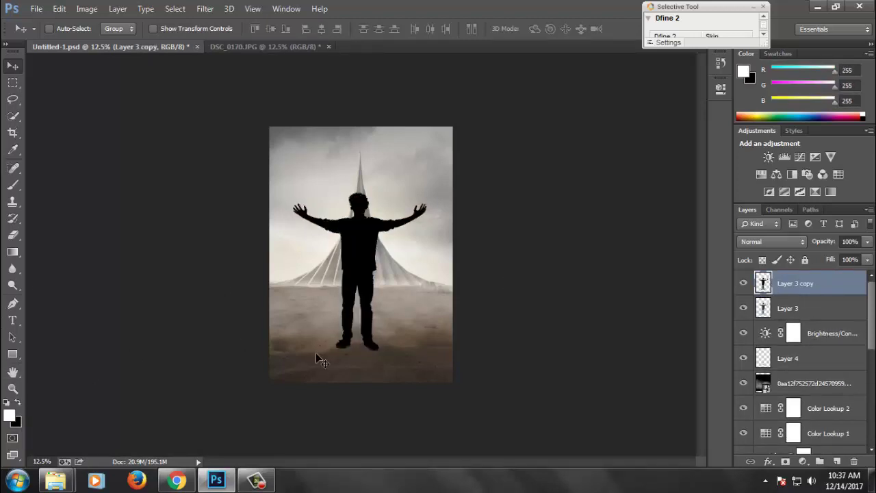
# Step: Flip the black silhouette down below his feet as a slanted shadow
pyautogui.hotkey('ctrl', 't')
pyautogui.moveTo(359, 192)
pyautogui.mouseDown()
pyautogui.moveTo(349, 429)
pyautogui.moveTo(395, 451)
pyautogui.mouseUp()
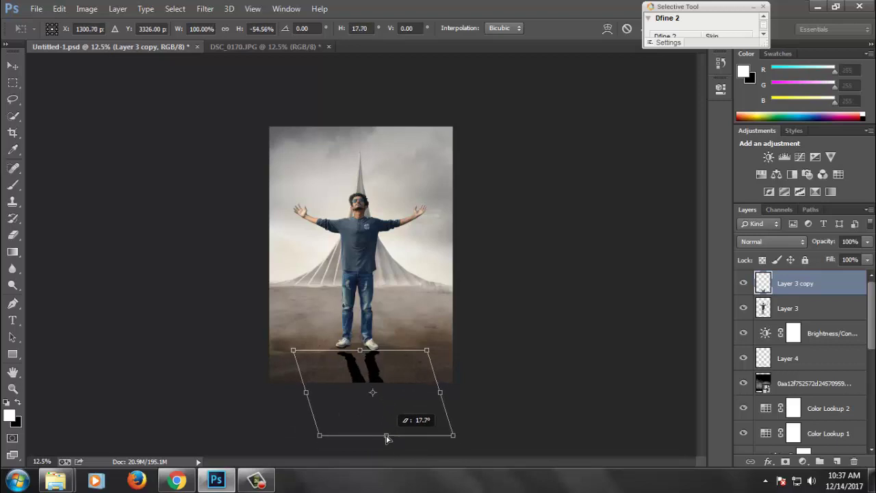
pyautogui.moveTo(395, 451); pyautogui.dragTo(368, 439)
# Step: Warp the shadow's top toward the feet and move its layer beneath Layer 3
pyautogui.rightClick(337, 379)
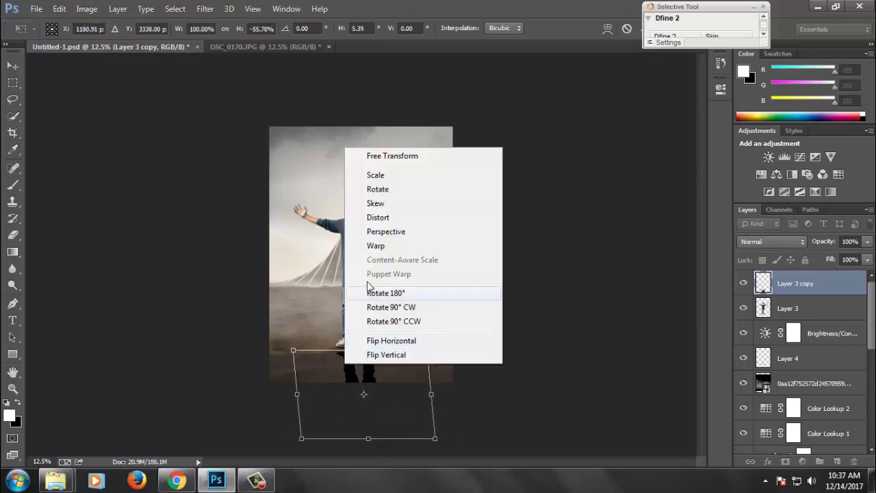
pyautogui.click(362, 249)
pyautogui.moveTo(343, 352); pyautogui.dragTo(343, 347)
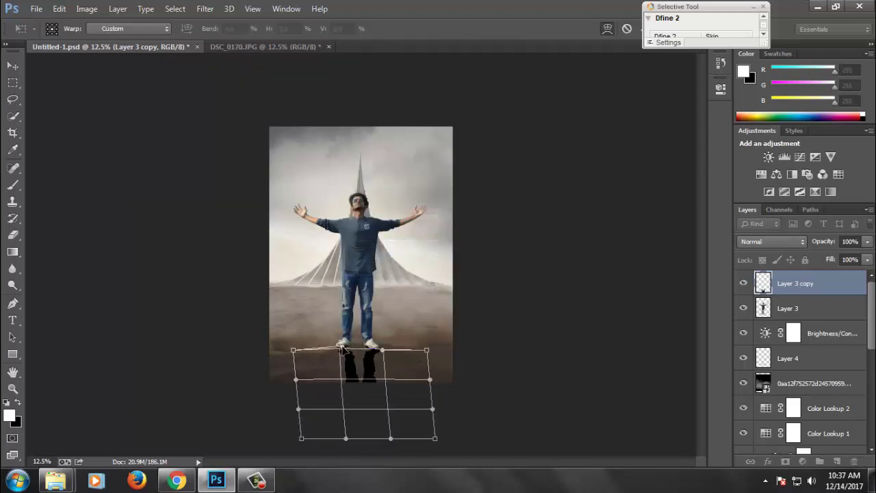
pyautogui.press('Return')
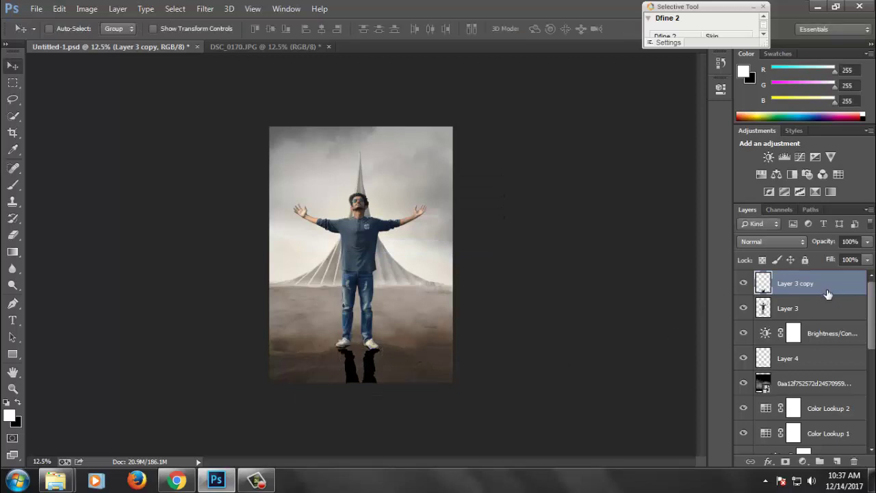
pyautogui.moveTo(831, 293); pyautogui.dragTo(821, 319)
# Step: Refine the shadow's warp to fit under the feet with a flattened top edge
pyautogui.keyDown('ctrl'); pyautogui.click(379, 349); pyautogui.keyUp('ctrl')
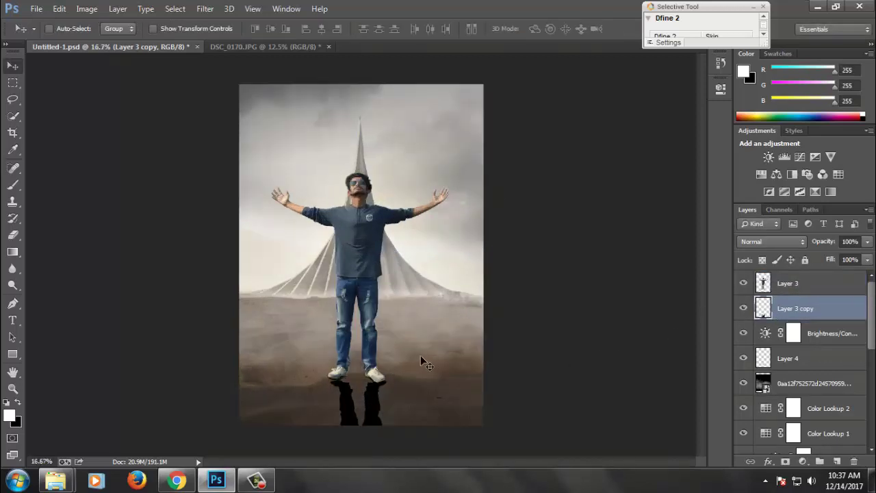
pyautogui.hotkey('ctrl', 't')
pyautogui.rightClick(365, 403)
pyautogui.click(394, 296)
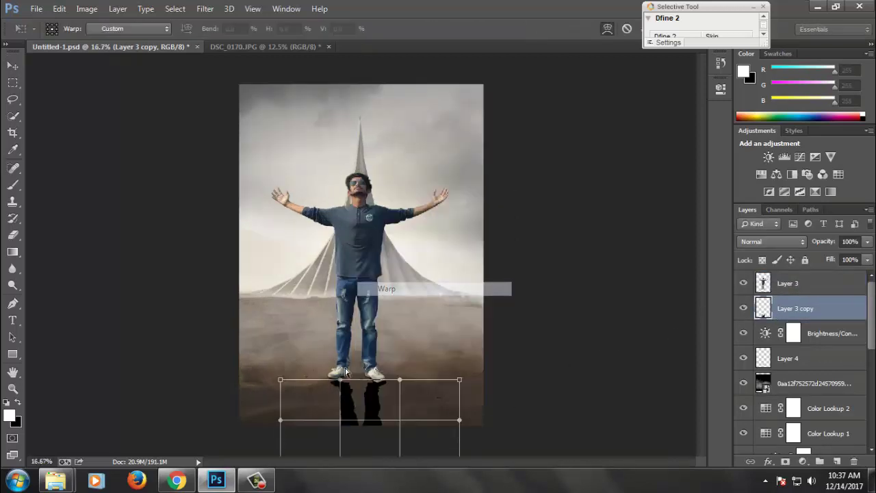
pyautogui.moveTo(315, 392); pyautogui.dragTo(312, 388)
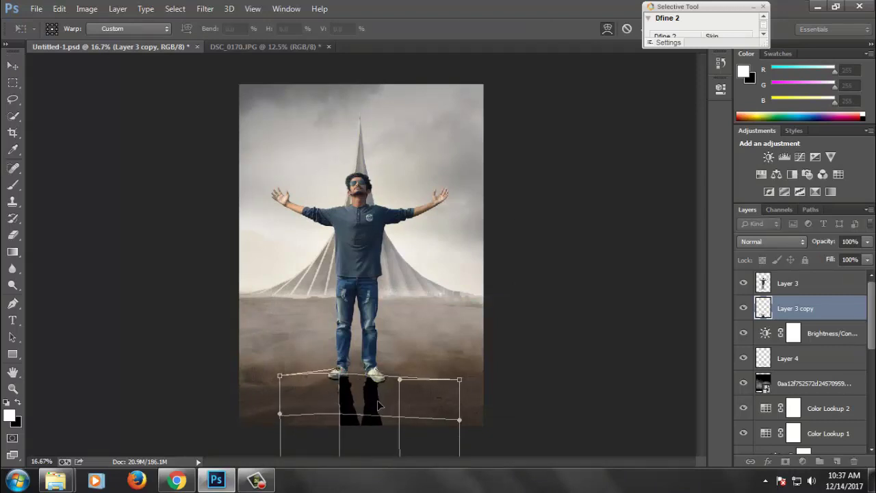
pyautogui.moveTo(383, 388); pyautogui.dragTo(390, 382)
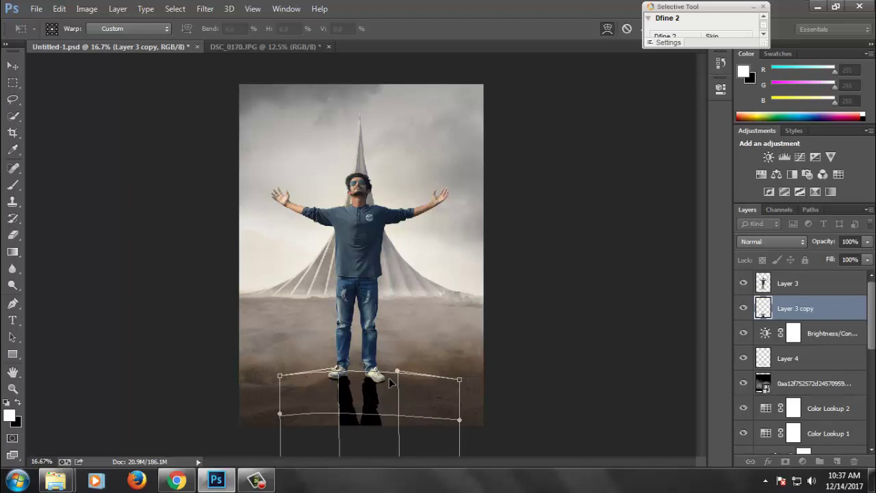
pyautogui.moveTo(460, 379); pyautogui.dragTo(461, 400)
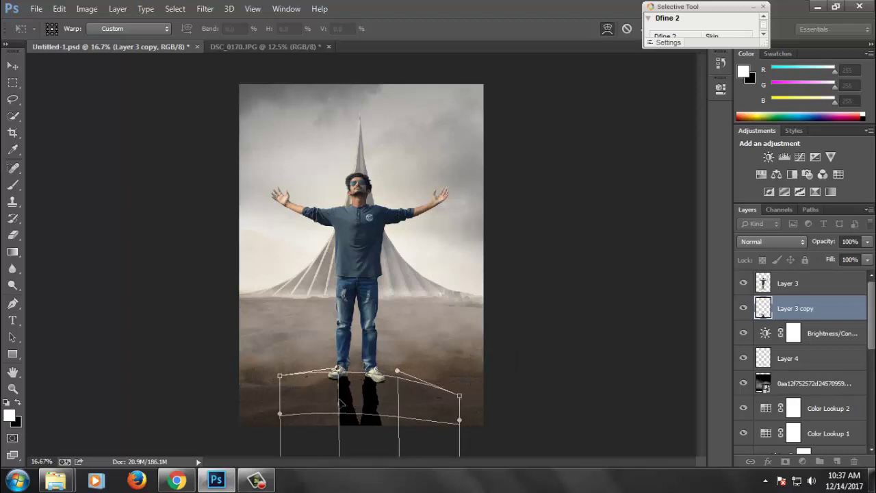
pyautogui.moveTo(342, 388); pyautogui.dragTo(345, 391)
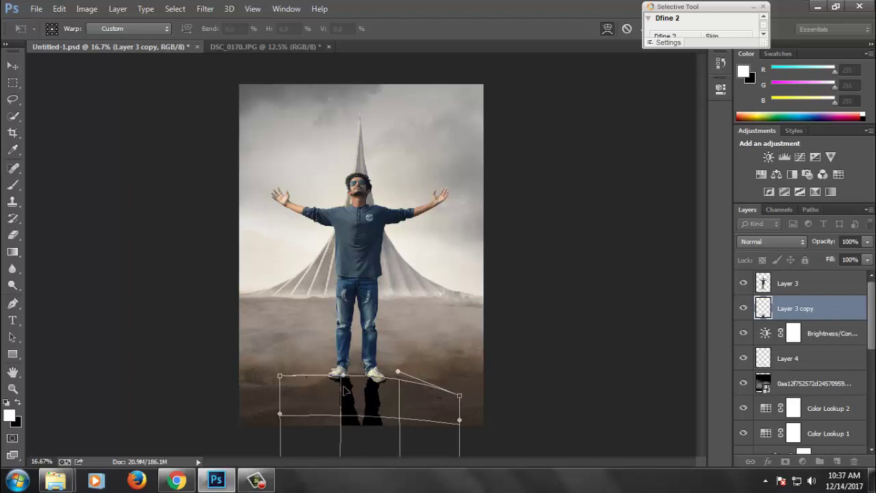
pyautogui.press('Return')
# Step: Lower the shadow layer to 30% opacity and give it a 12.7 px Gaussian blur
pyautogui.keyDown('alt'); pyautogui.click(510, 279); pyautogui.keyUp('alt')
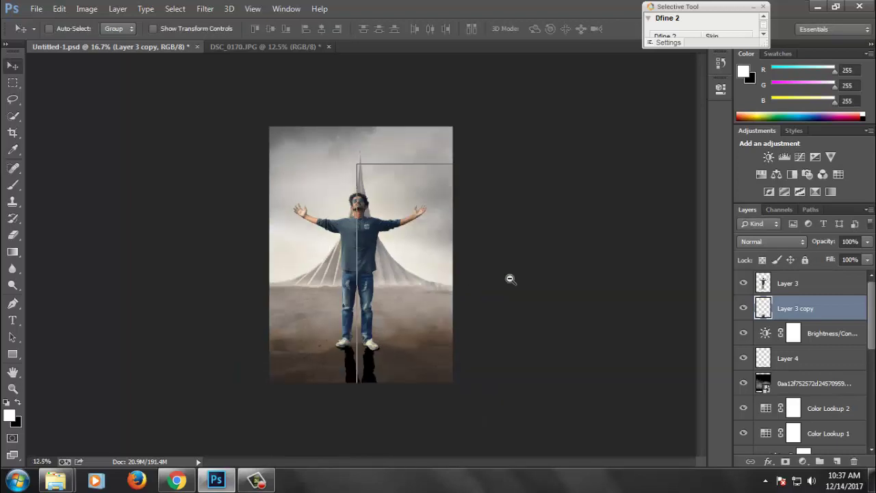
pyautogui.moveTo(818, 242)
pyautogui.mouseDown()
pyautogui.moveTo(828, 241)
pyautogui.moveTo(819, 245)
pyautogui.mouseUp()
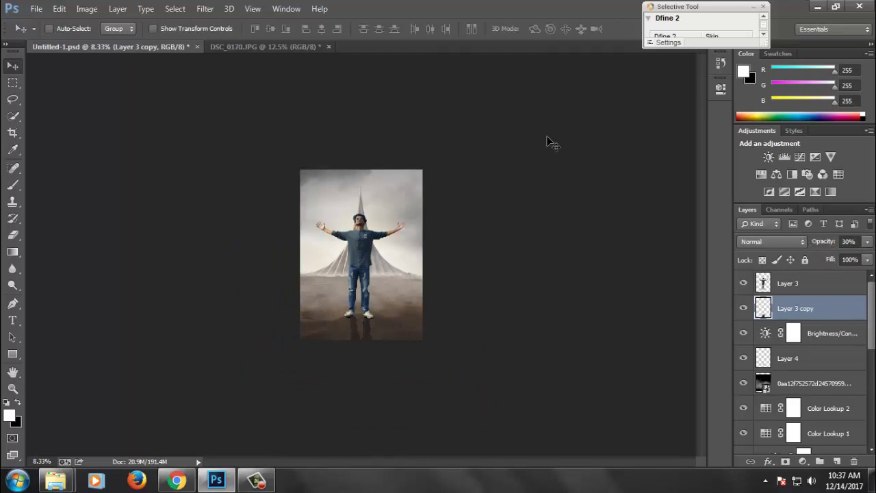
pyautogui.click(204, 8)
pyautogui.moveTo(211, 150)
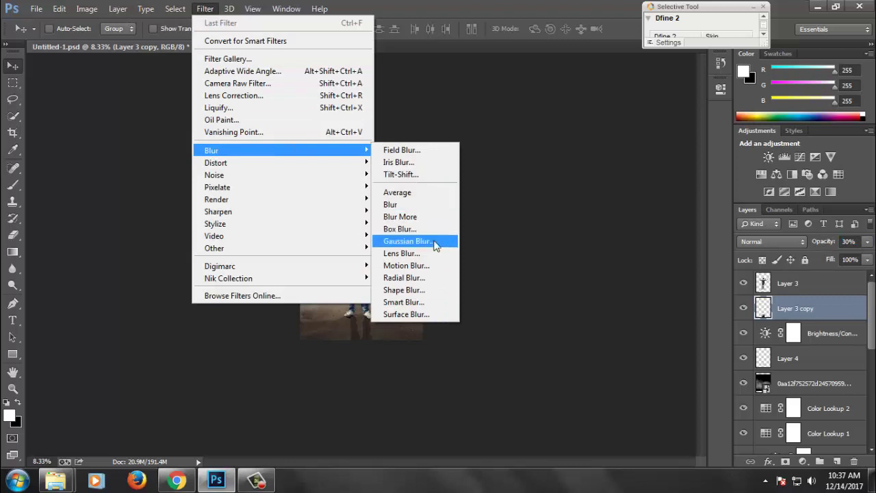
pyautogui.click(435, 242)
pyautogui.moveTo(424, 90); pyautogui.dragTo(654, 113)
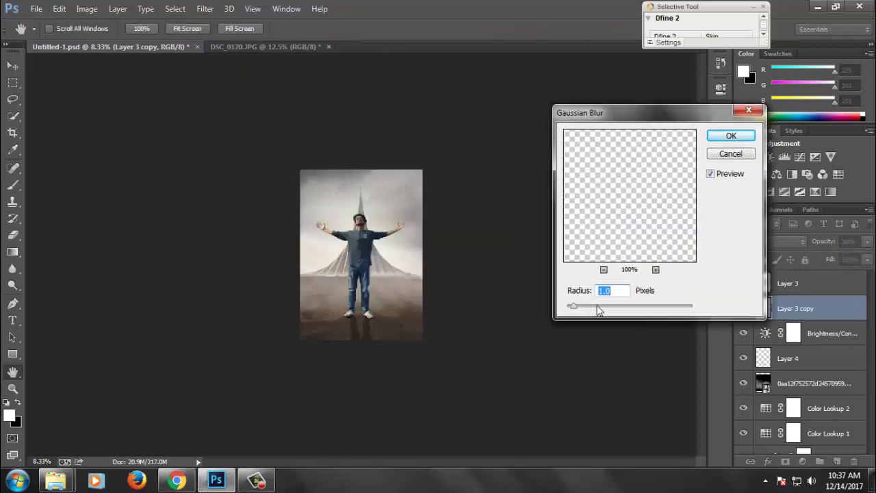
pyautogui.click(597, 307)
pyautogui.moveTo(623, 309)
pyautogui.mouseDown()
pyautogui.moveTo(637, 307)
pyautogui.moveTo(618, 308)
pyautogui.mouseUp()
pyautogui.press('Return')
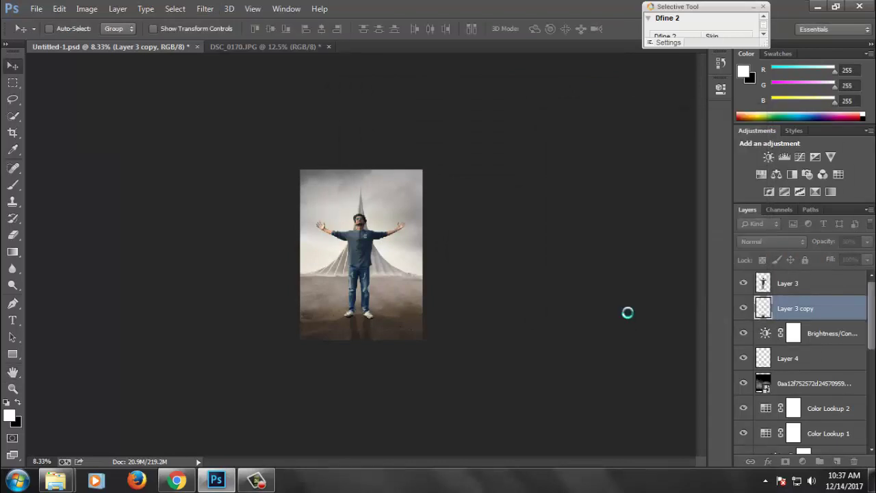
# Step: Widen the blurred shadow to about 106% and save the composite
pyautogui.hotkey('ctrl', 't')
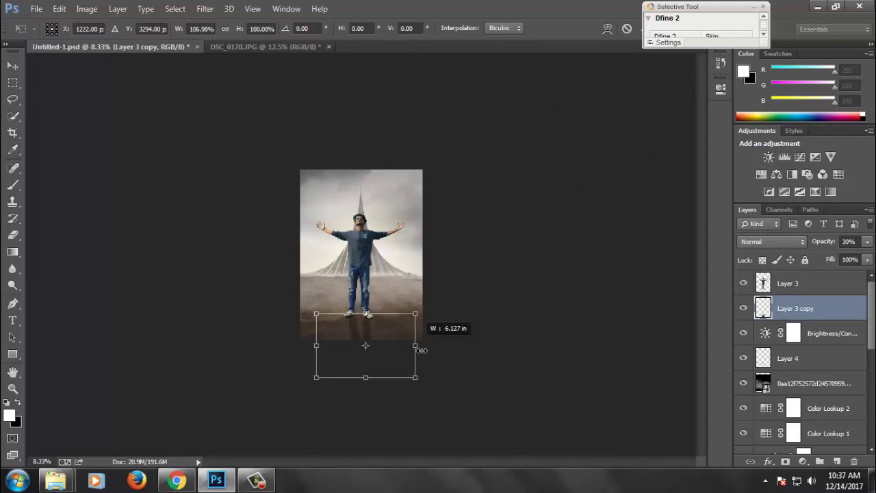
pyautogui.moveTo(419, 350); pyautogui.dragTo(424, 350)
pyautogui.press('Return')
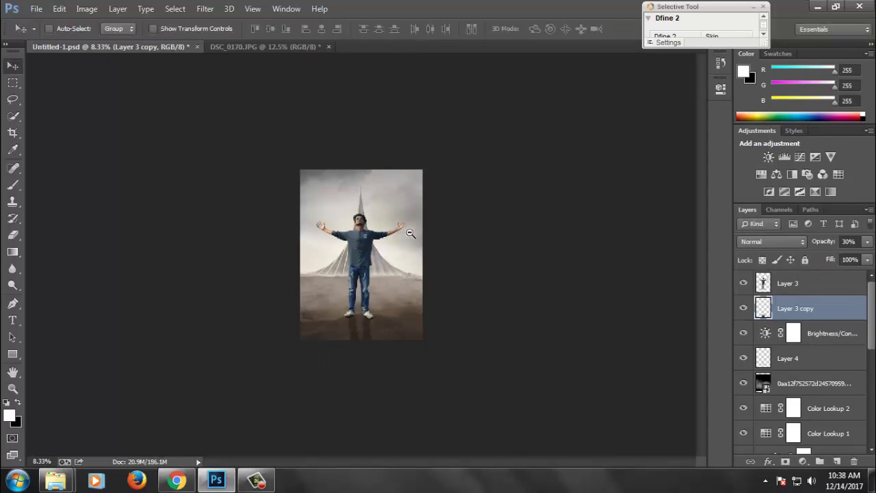
pyautogui.hotkey('ctrl', 's')
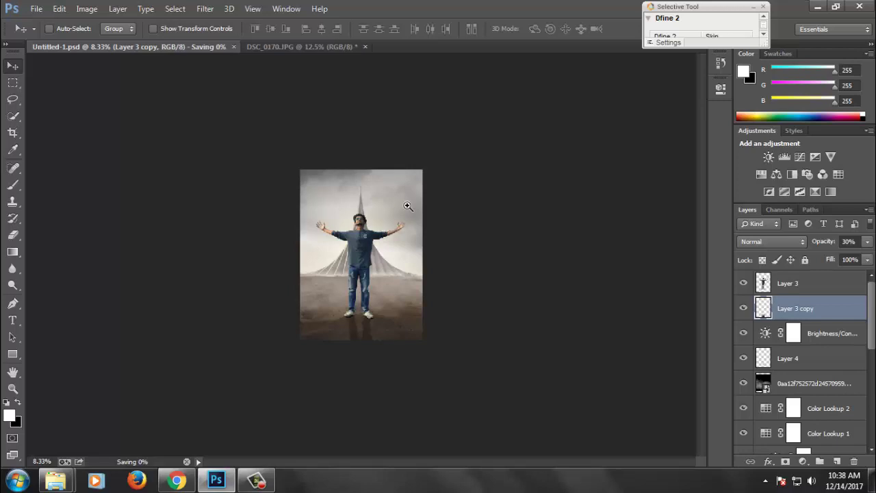
pyautogui.hotkey('ctrl', '+')
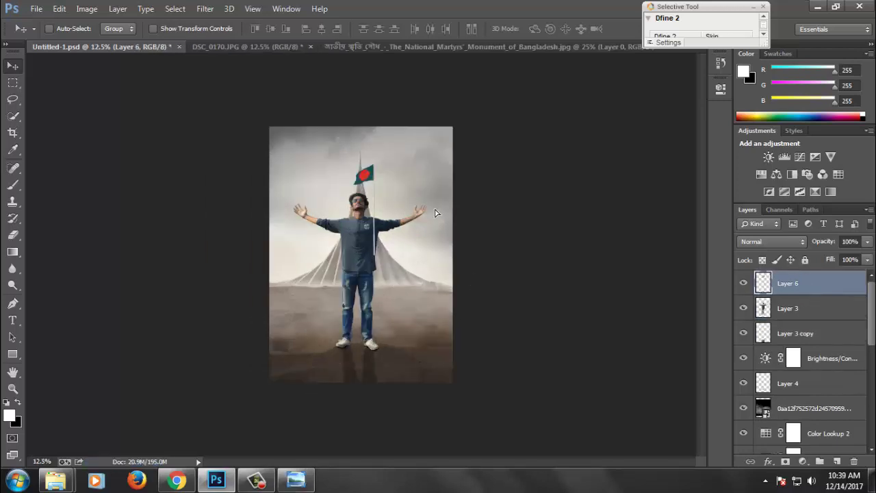
# Step: Place the flag beside the man's hand, below his layer, scaled to about 125% and narrowed
pyautogui.moveTo(434, 212); pyautogui.dragTo(492, 245)
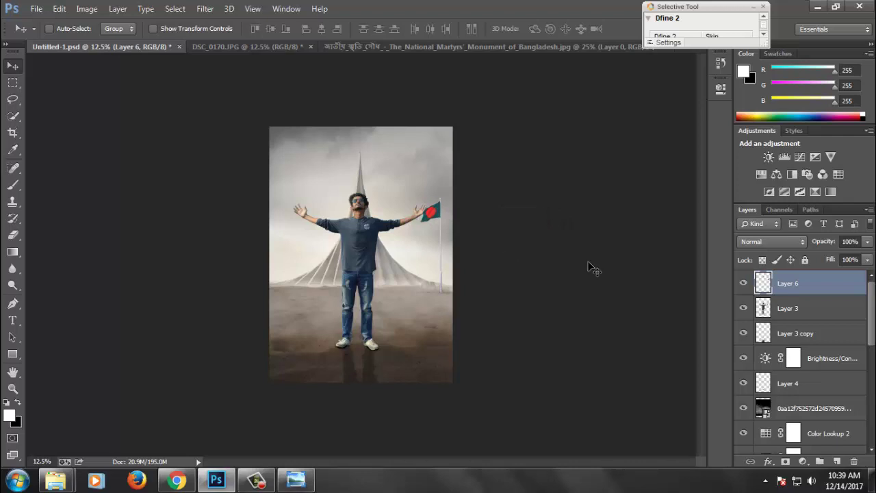
pyautogui.moveTo(821, 292); pyautogui.dragTo(825, 320)
pyautogui.hotkey('ctrl', 't')
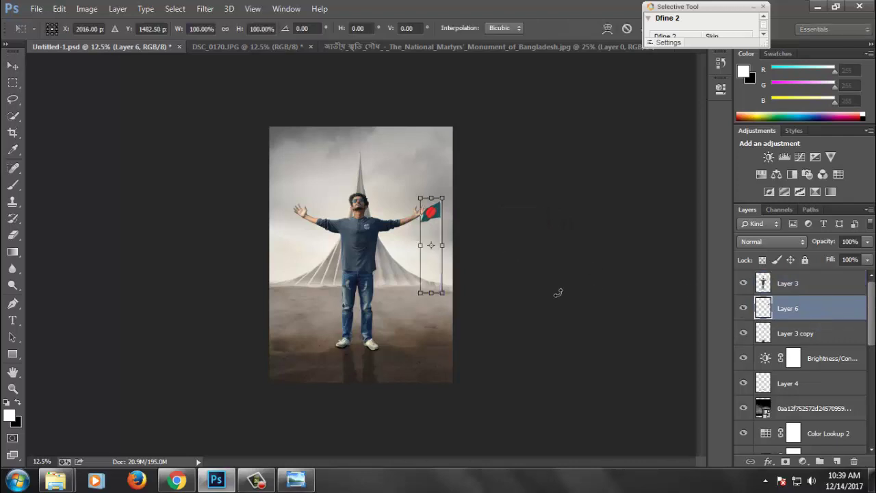
pyautogui.moveTo(452, 299)
pyautogui.mouseDown()
pyautogui.moveTo(499, 338)
pyautogui.moveTo(479, 308)
pyautogui.moveTo(440, 277)
pyautogui.mouseUp()
pyautogui.press('Return')
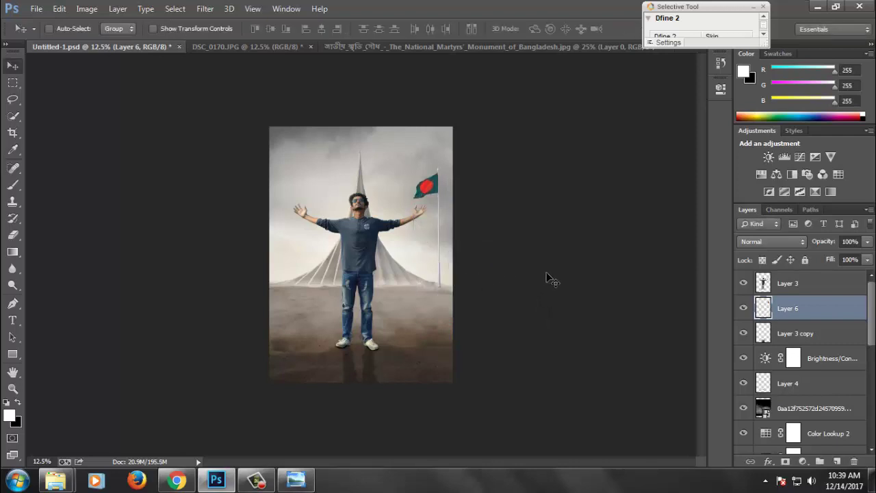
# Step: Shift the flag up beside the man's head and drop Layer 6 beneath the IMG_6897 sand layer
pyautogui.keyDown('alt'); pyautogui.click(459, 265); pyautogui.keyUp('alt')
pyautogui.moveTo(424, 260); pyautogui.dragTo(387, 259)
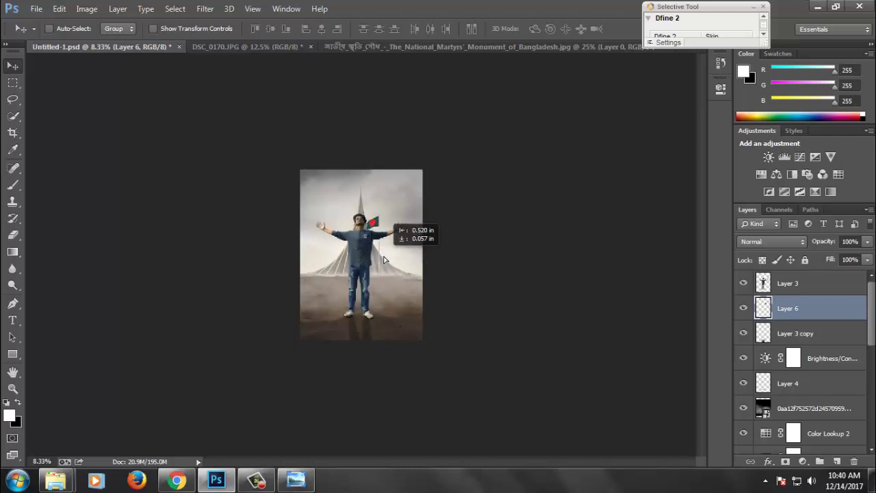
pyautogui.keyDown('ctrl'); pyautogui.click(436, 211); pyautogui.keyUp('ctrl')
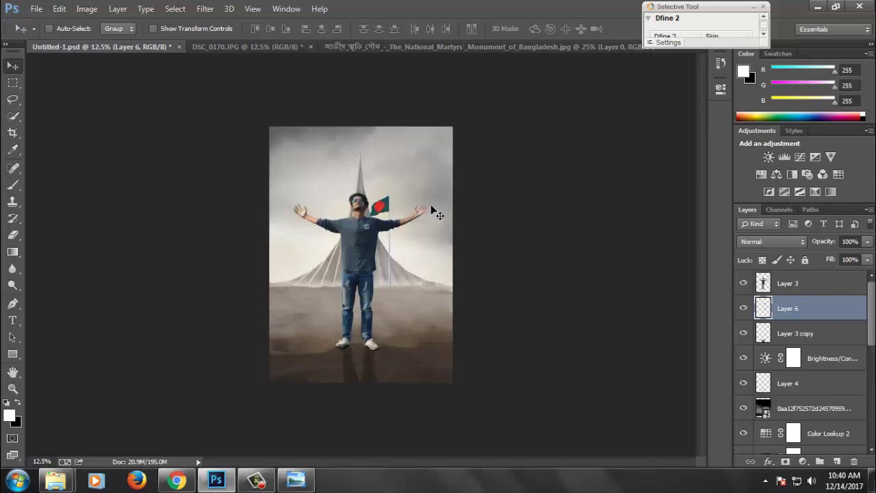
pyautogui.moveTo(817, 309); pyautogui.dragTo(823, 464)
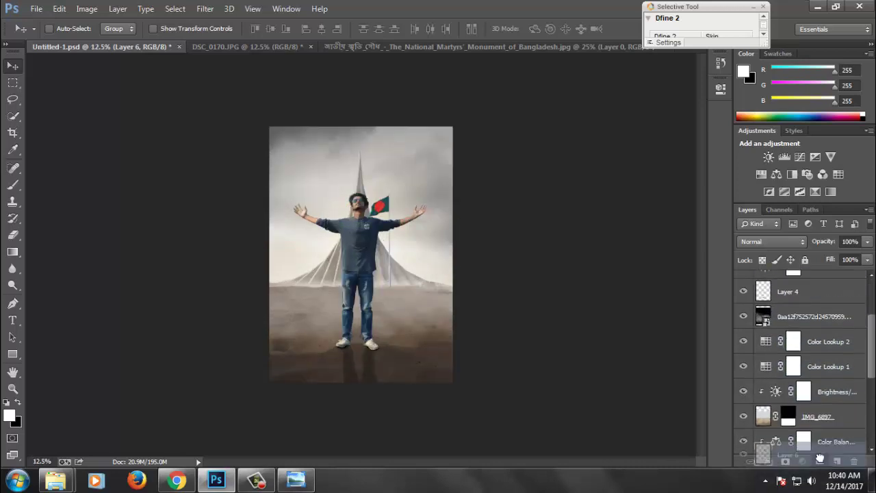
pyautogui.moveTo(823, 464); pyautogui.dragTo(825, 433)
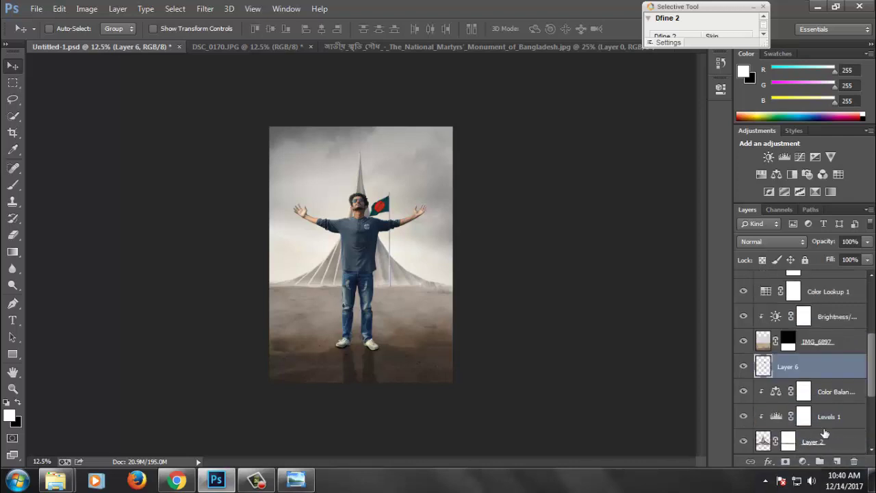
# Step: Save the document and zoom in to check the flag's placement
pyautogui.keyDown('alt'); pyautogui.click(449, 219); pyautogui.keyUp('alt')
pyautogui.hotkey('ctrl', 's')
pyautogui.click(406, 222)
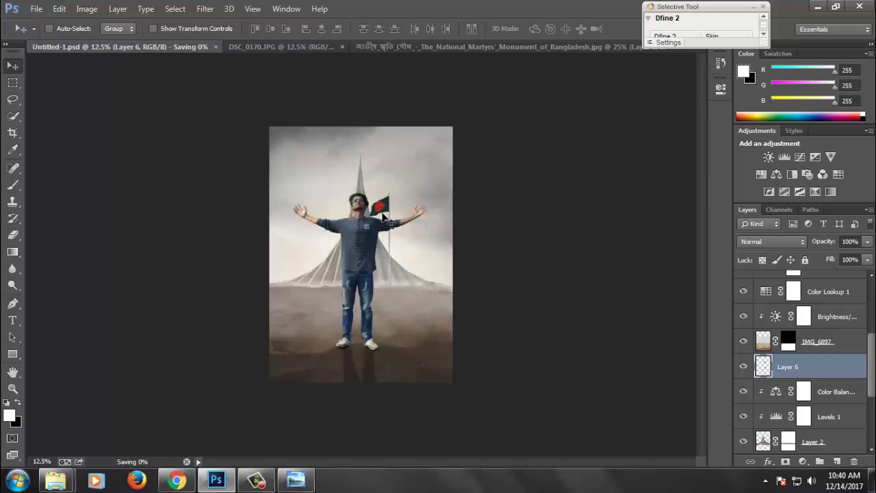
pyautogui.click(327, 191)
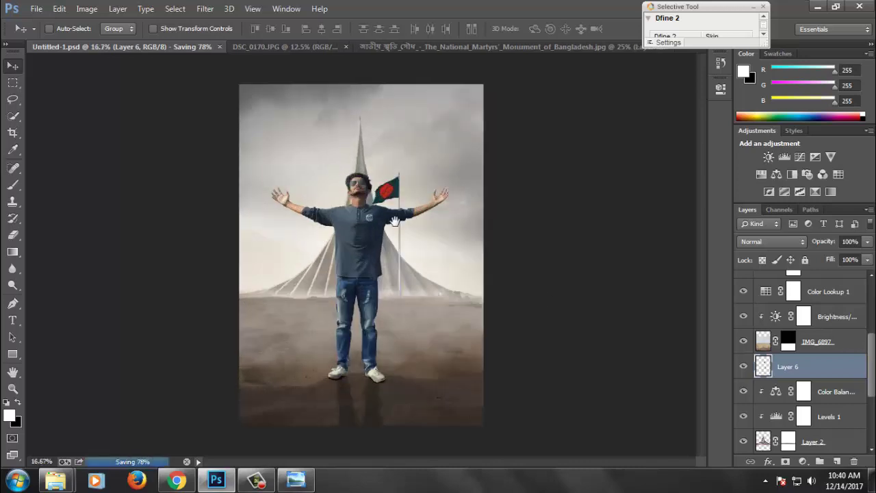
pyautogui.keyDown('alt'); pyautogui.click(394, 223); pyautogui.keyUp('alt')
# Step: Add a Photo Filter adjustment layer above Layer 3 and preview the warming and orange presets
pyautogui.scroll(5, 848, 388)
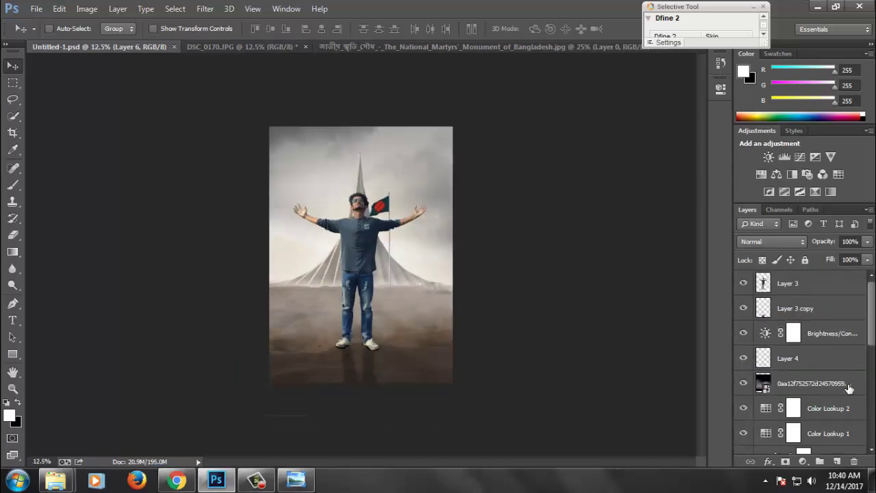
pyautogui.click(846, 284)
pyautogui.click(803, 461)
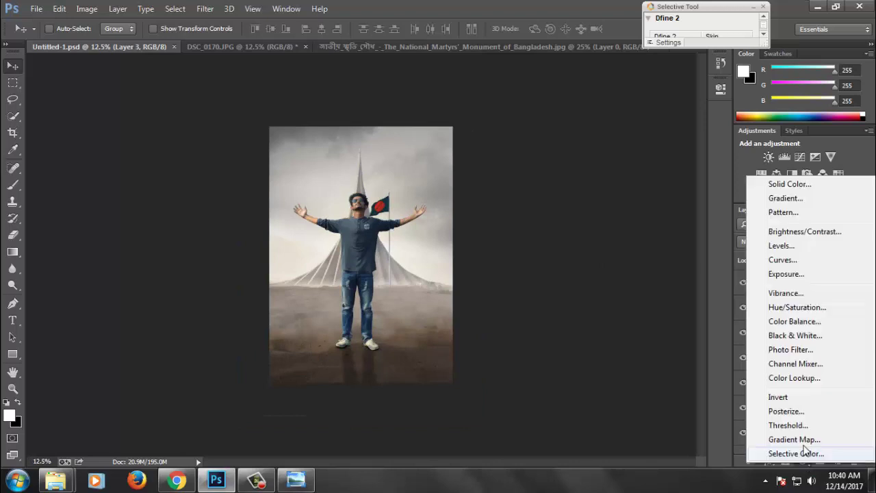
pyautogui.click(793, 353)
pyautogui.click(595, 122)
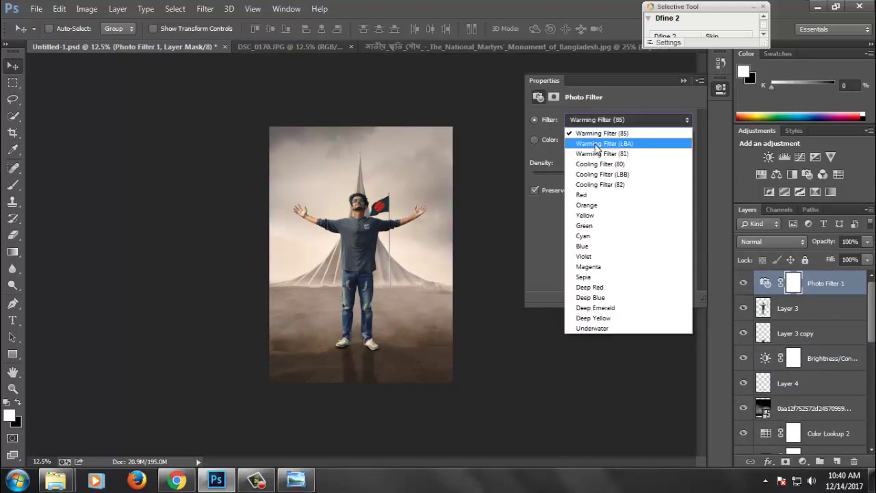
pyautogui.click(595, 143)
pyautogui.press('Down')
pyautogui.press('Down')
pyautogui.press('Down')
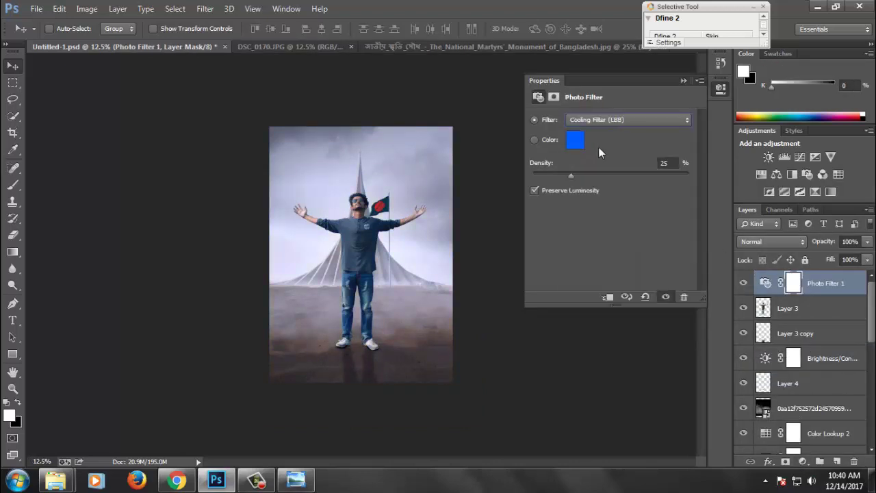
pyautogui.press('Down')
# Step: Settle on the Warming Filter (85) preset at 35% density and save the composite
pyautogui.press('Down')
pyautogui.press('Down')
pyautogui.press('Down')
pyautogui.press('Up')
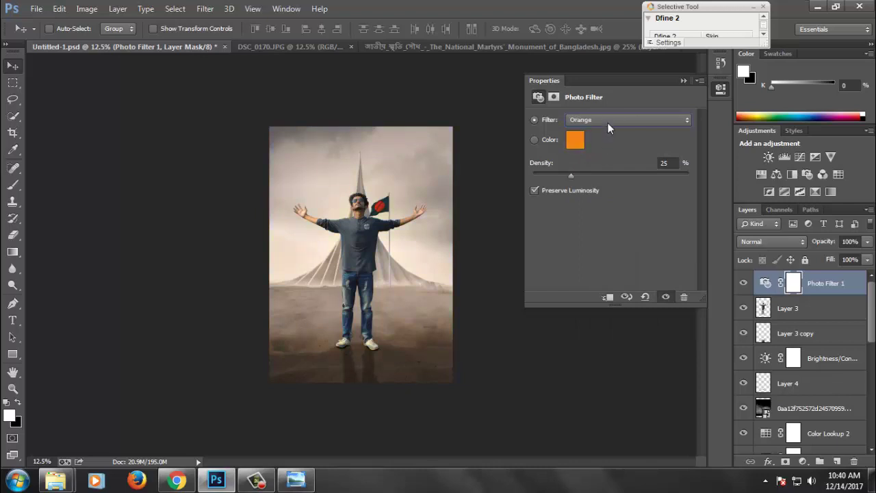
pyautogui.click(606, 121)
pyautogui.click(601, 291)
pyautogui.press('Down')
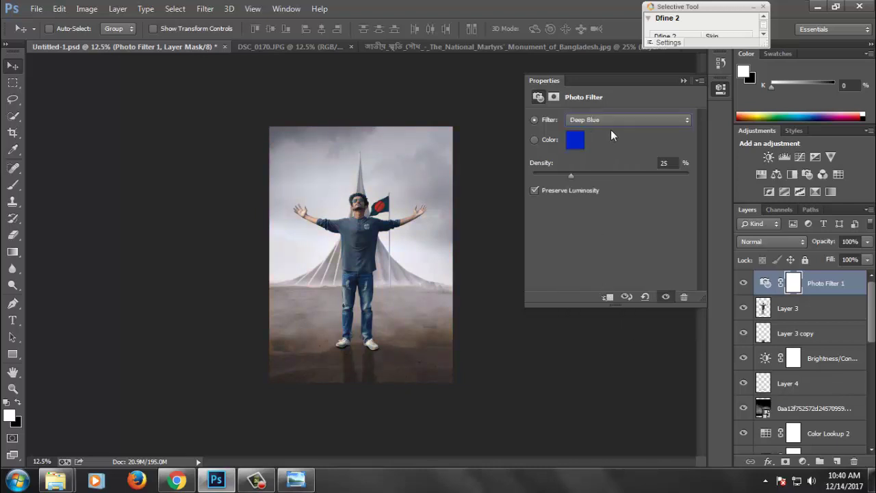
pyautogui.press('Down')
pyautogui.press('Down')
pyautogui.press('Down')
pyautogui.press('Up')
pyautogui.press('Down')
pyautogui.click(603, 119)
pyautogui.click(588, 134)
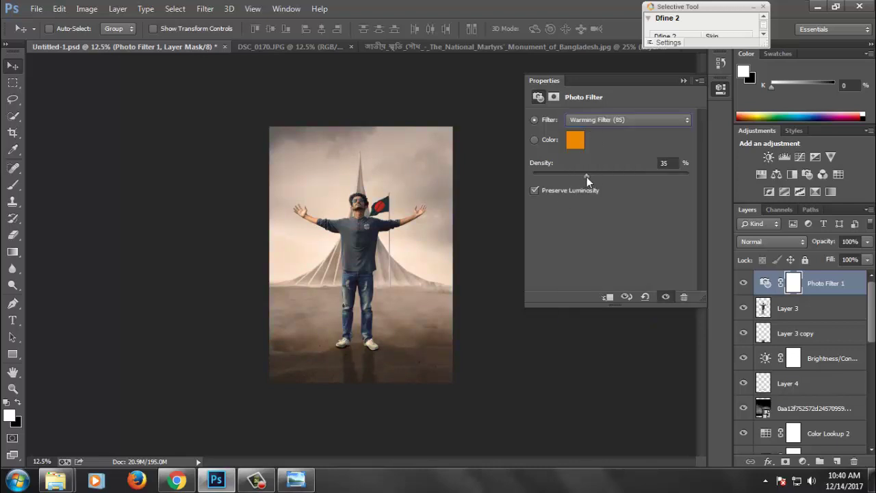
pyautogui.click(682, 81)
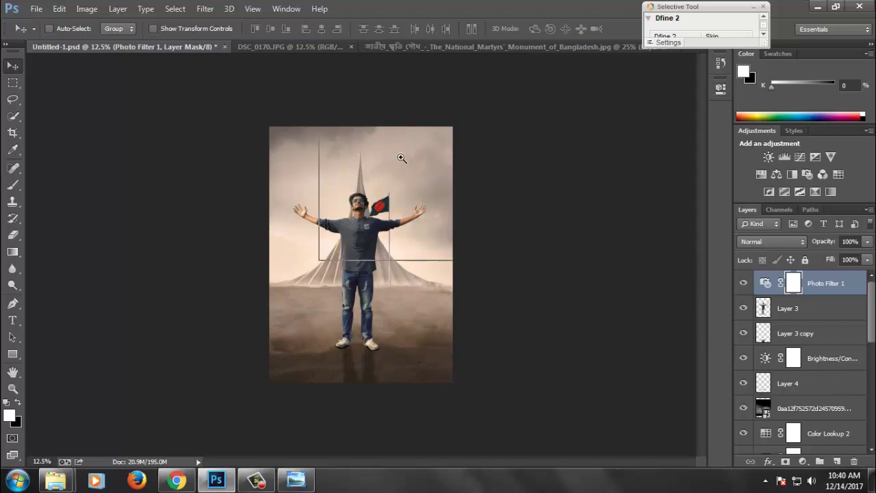
pyautogui.hotkey('ctrl', '+')
pyautogui.hotkey('ctrl', 's')
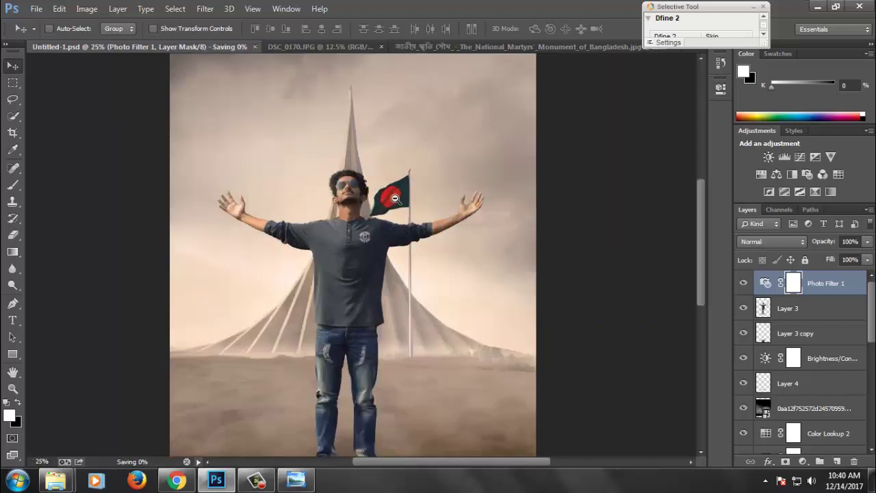
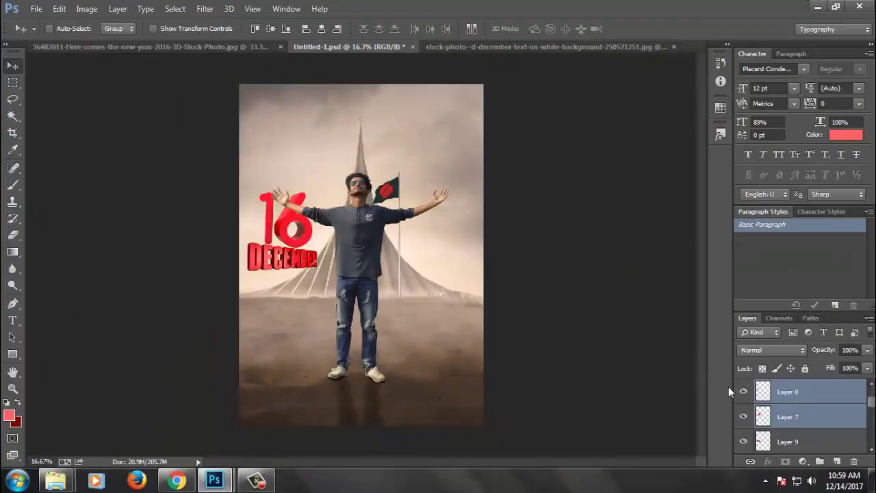
# Step: Toggle the 16 and DECEMBER text layers' visibility to check them, then view the whole poster
pyautogui.keyDown('shift'); pyautogui.click(757, 411); pyautogui.keyUp('shift')
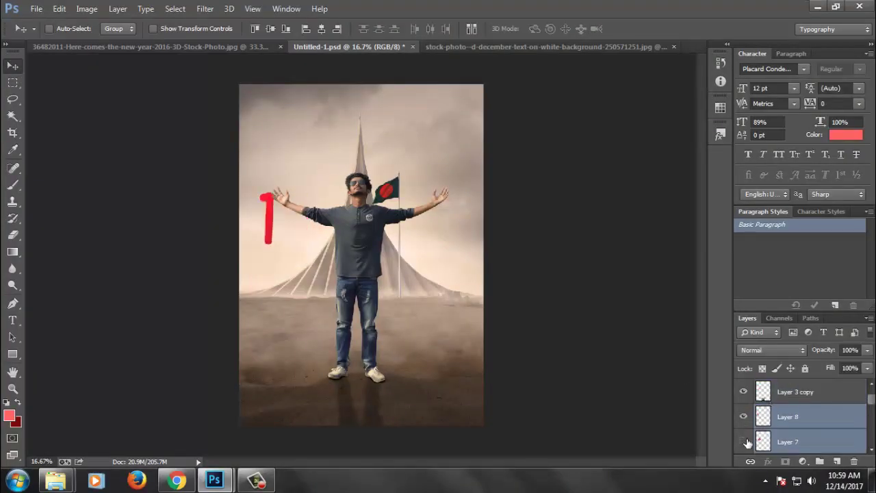
pyautogui.moveTo(744, 419); pyautogui.dragTo(755, 441)
pyautogui.click(743, 442)
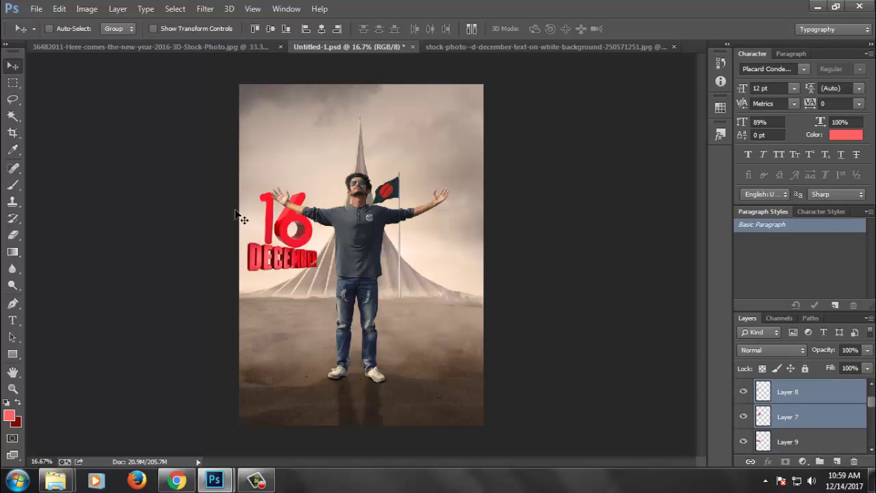
pyautogui.keyDown('ctrl'); pyautogui.keyDown('alt'); pyautogui.click(404, 245); pyautogui.keyUp('alt'); pyautogui.keyUp('ctrl')
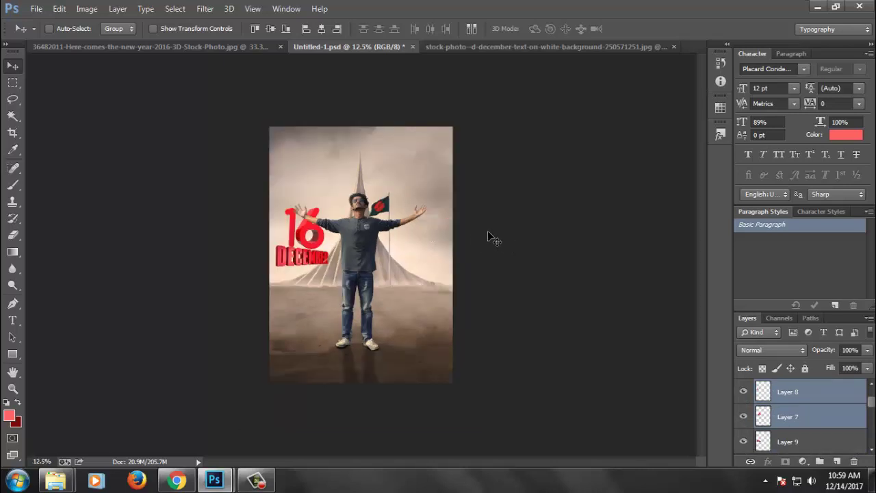
# Step: Enlarge the 16 DECEMBER text slightly and merge its layers into one
pyautogui.hotkey('ctrl', 't')
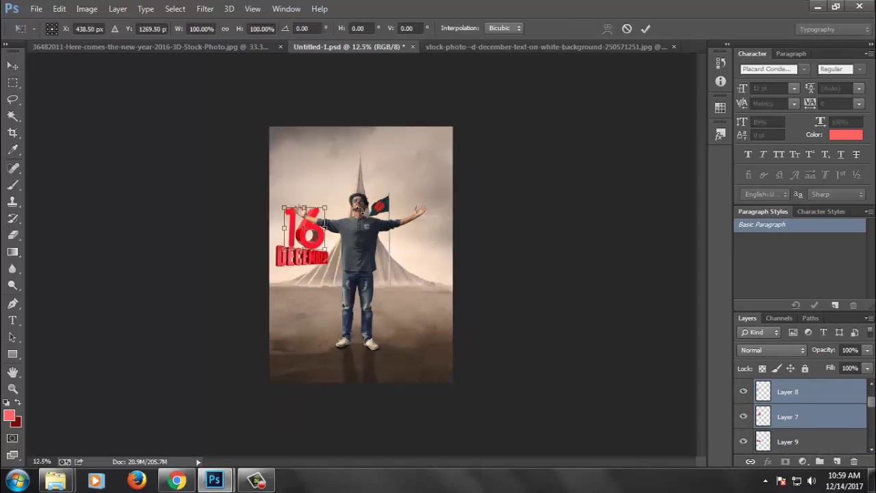
pyautogui.press('Return')
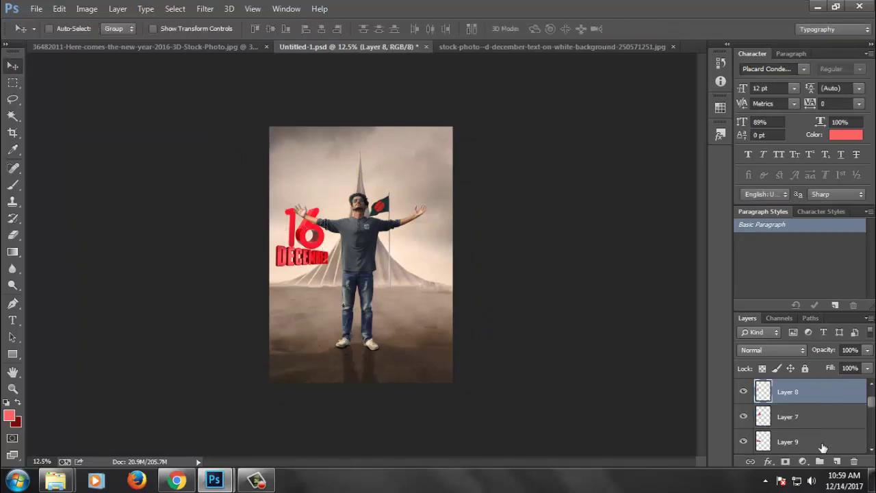
pyautogui.keyDown('ctrl'); pyautogui.click(821, 443); pyautogui.keyUp('ctrl')
pyautogui.hotkey('ctrl', 't')
pyautogui.moveTo(339, 212); pyautogui.dragTo(335, 205)
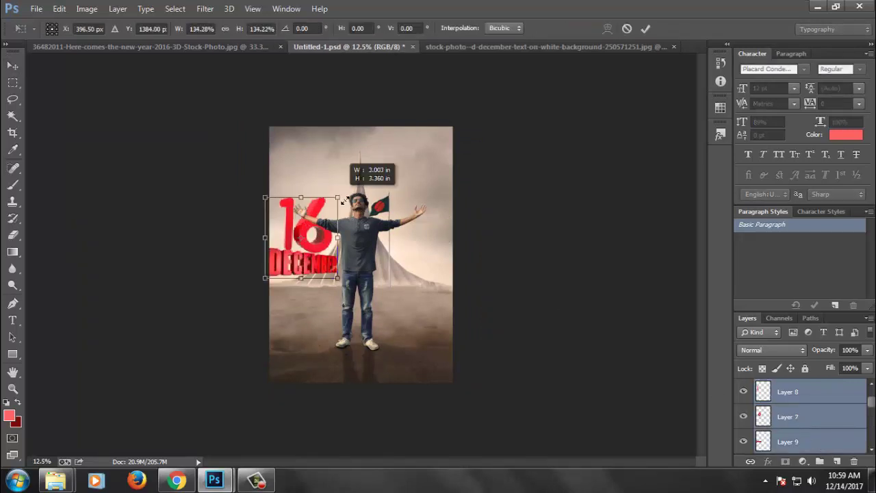
pyautogui.press('Return')
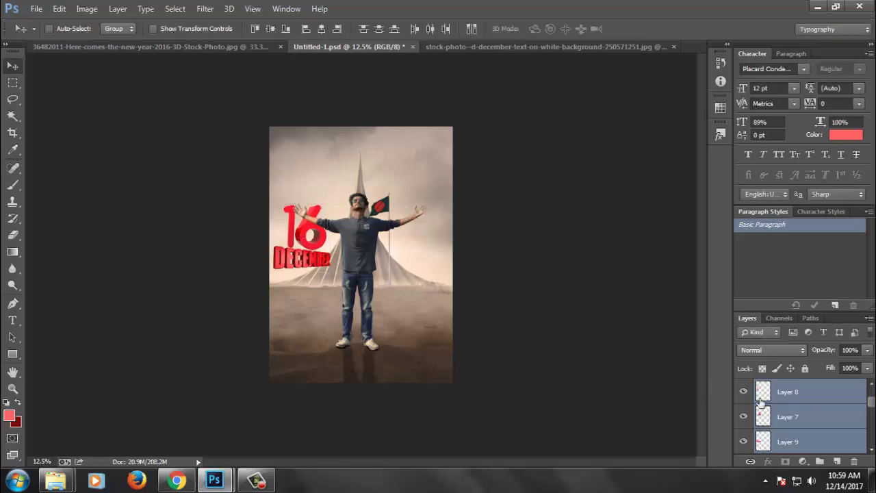
pyautogui.hotkey('ctrl', 'e')
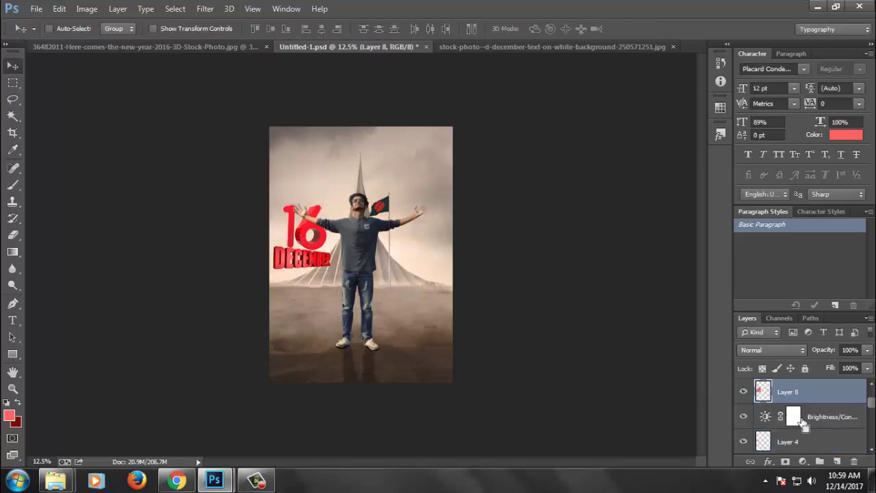
# Step: Duplicate the merged text layer and fill the copy with solid black
pyautogui.hotkey('ctrl', 'j')
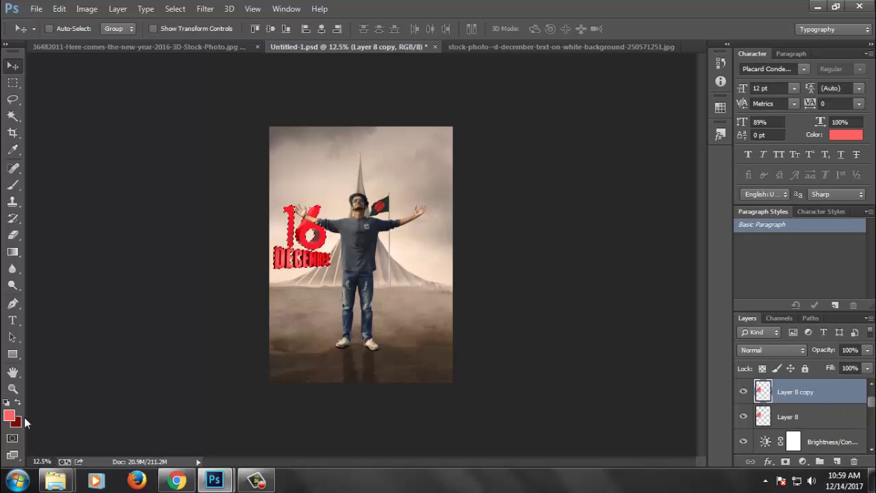
pyautogui.click(8, 404)
pyautogui.hotkey('ctrl', 'shift', 'BackSpace')
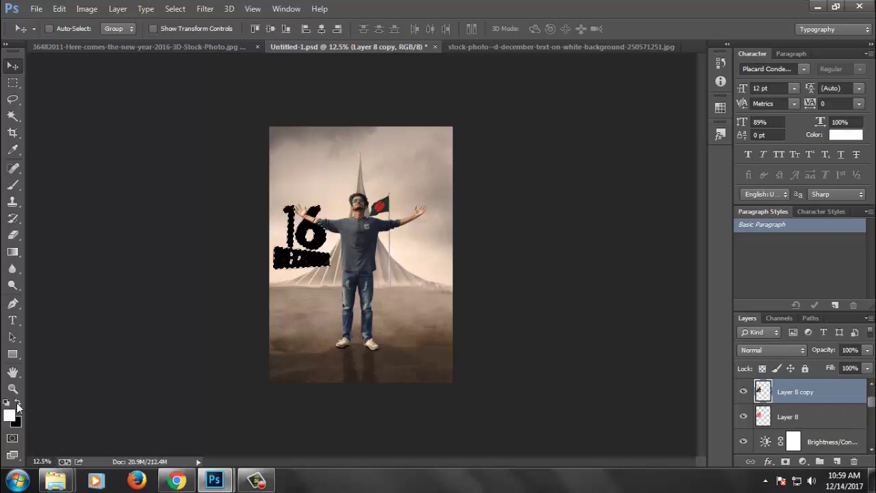
pyautogui.hotkey('ctrl', 't')
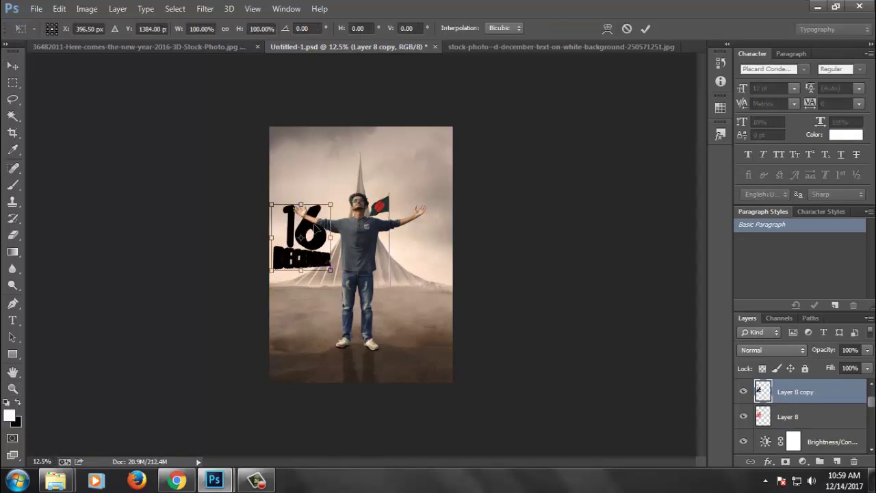
pyautogui.press('Return')
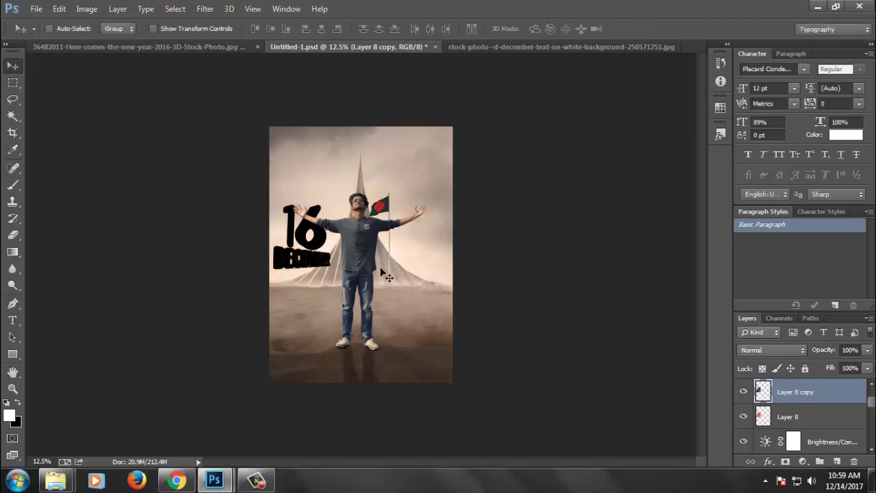
# Step: Flip the black copy vertically, squash it onto the ground below the text, and lower its opacity to 43%
pyautogui.hotkey('ctrl', 't')
pyautogui.moveTo(301, 237); pyautogui.dragTo(310, 287)
pyautogui.press('Return')
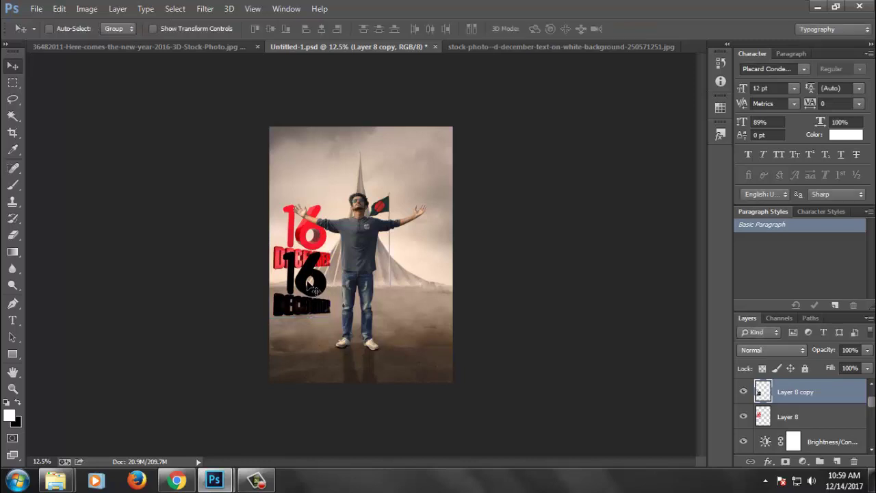
pyautogui.hotkey('ctrl', 't')
pyautogui.rightClick(305, 288)
pyautogui.click(342, 268)
pyautogui.moveTo(328, 290); pyautogui.dragTo(329, 328)
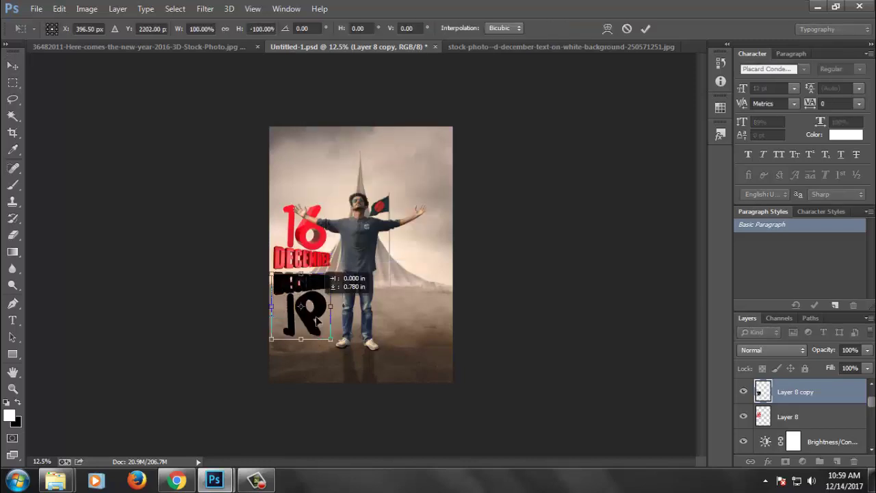
pyautogui.moveTo(306, 360); pyautogui.dragTo(314, 299)
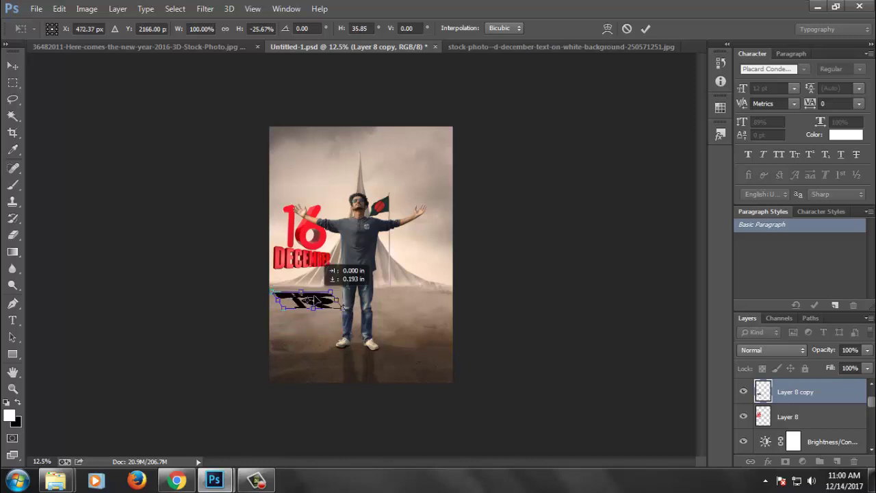
pyautogui.press('Return')
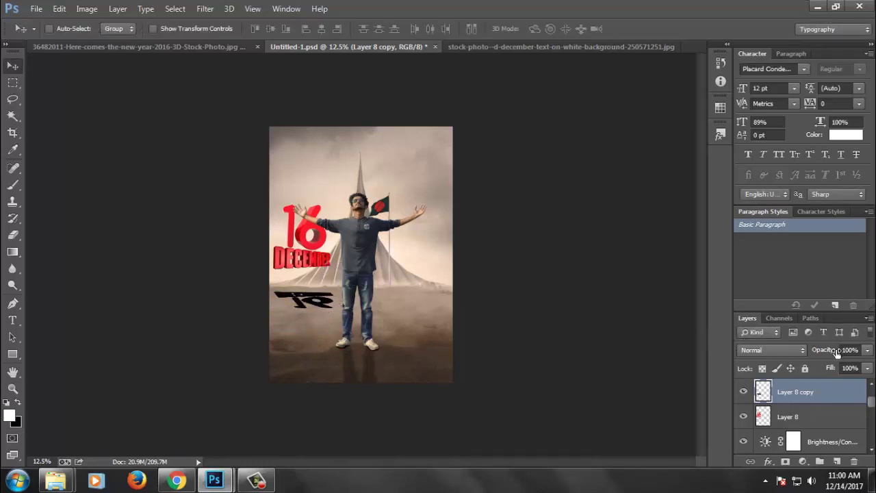
pyautogui.moveTo(836, 351); pyautogui.dragTo(827, 352)
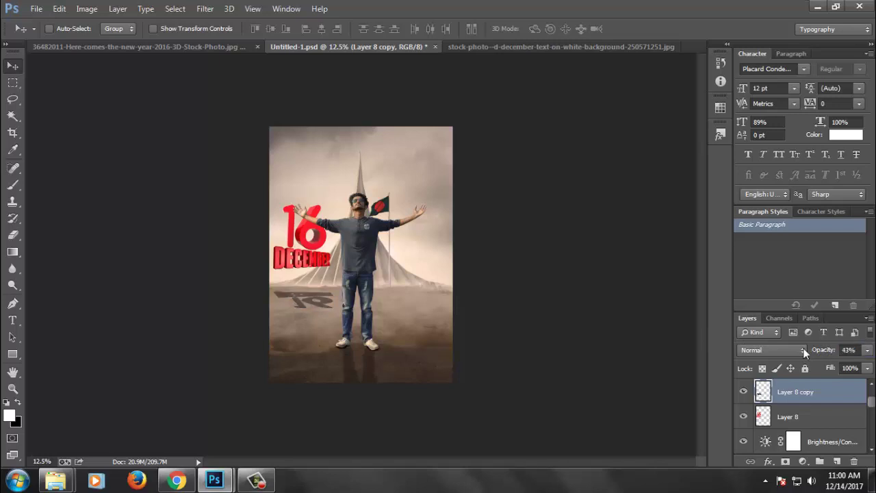
# Step: Soften the black text shadow with an 11.4-pixel Gaussian Blur
pyautogui.click(205, 8)
pyautogui.moveTo(260, 149)
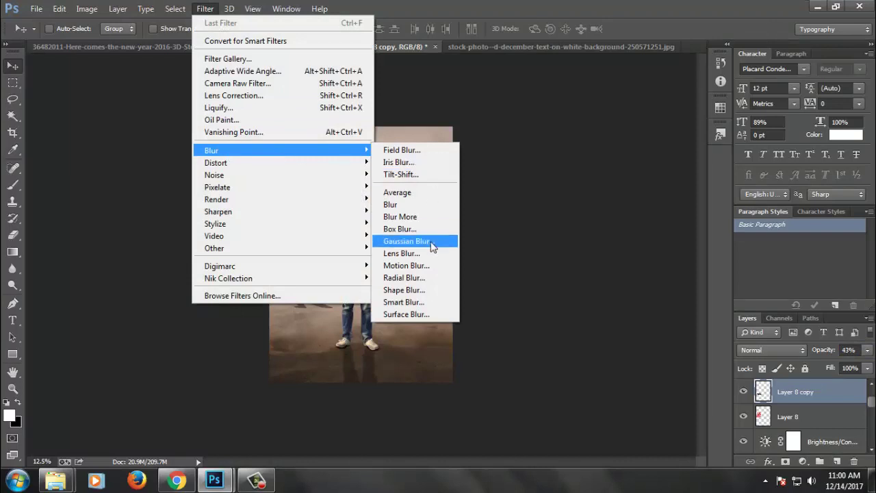
pyautogui.click(405, 241)
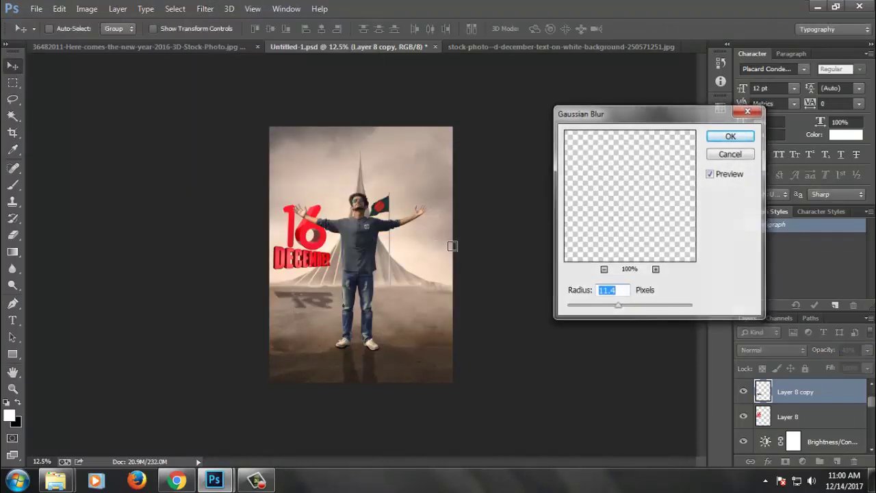
pyautogui.press('Return')
pyautogui.hotkey('ctrl', 't')
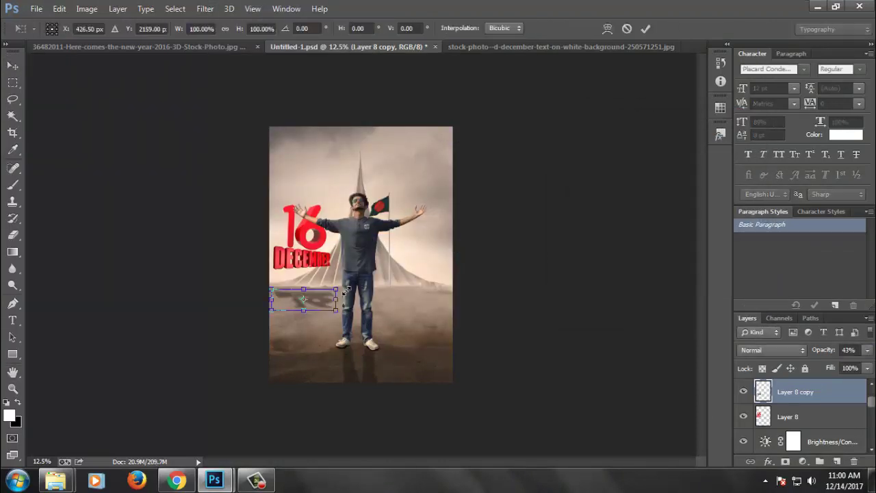
pyautogui.press('Return')
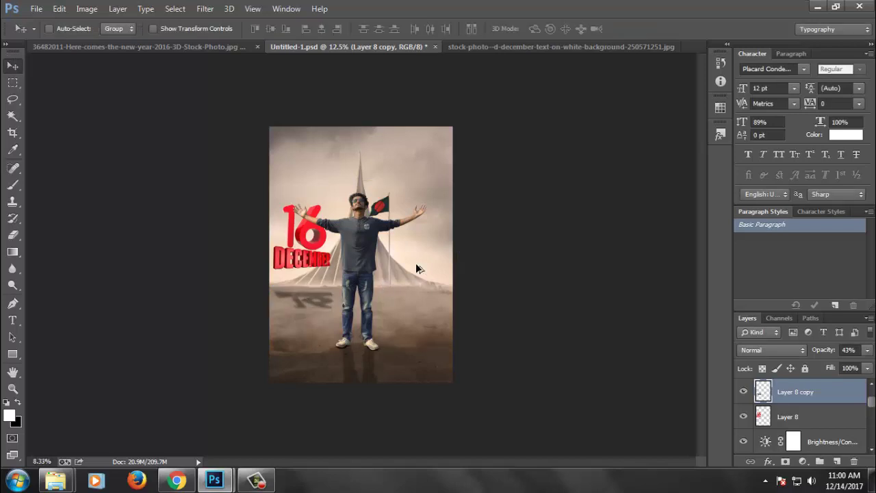
# Step: Save the poster and select the Photo Filter 1 layer
pyautogui.keyDown('alt'); pyautogui.click(421, 271); pyautogui.keyUp('alt')
pyautogui.hotkey('ctrl', 's')
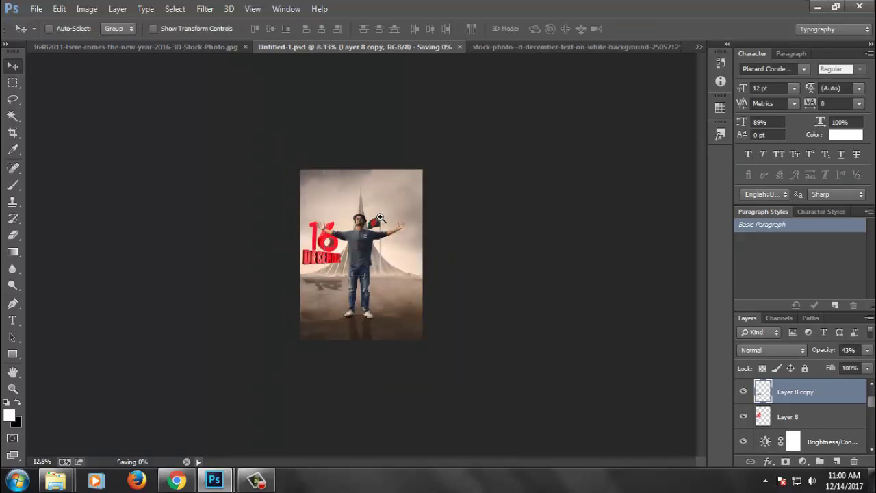
pyautogui.keyDown('ctrl'); pyautogui.click(336, 261); pyautogui.keyUp('ctrl')
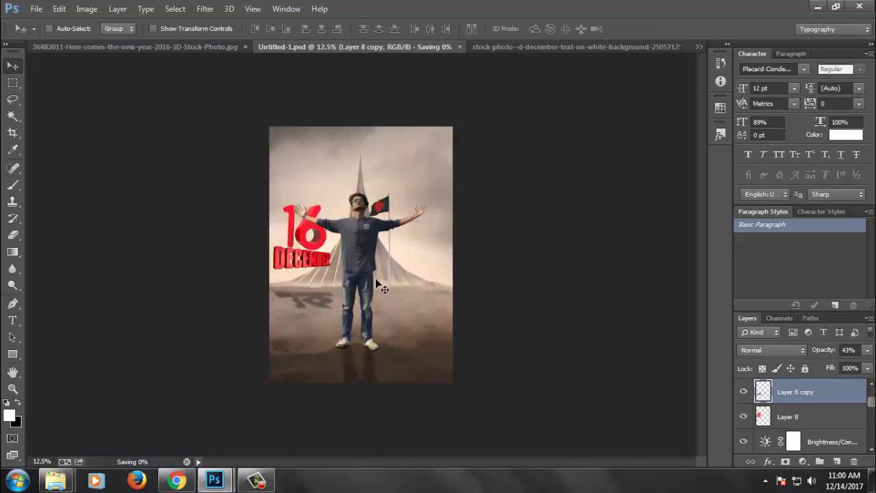
pyautogui.keyDown('ctrl'); pyautogui.click(380, 261); pyautogui.keyUp('ctrl')
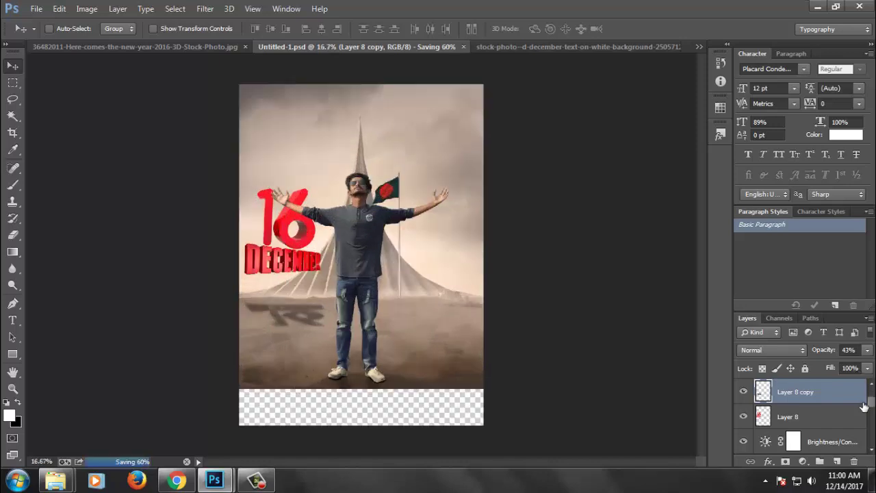
pyautogui.scroll(-3, 834, 417)
pyautogui.click(836, 394)
# Step: Add an empty layer above Photo Filter 1, then delete it
pyautogui.click(837, 461)
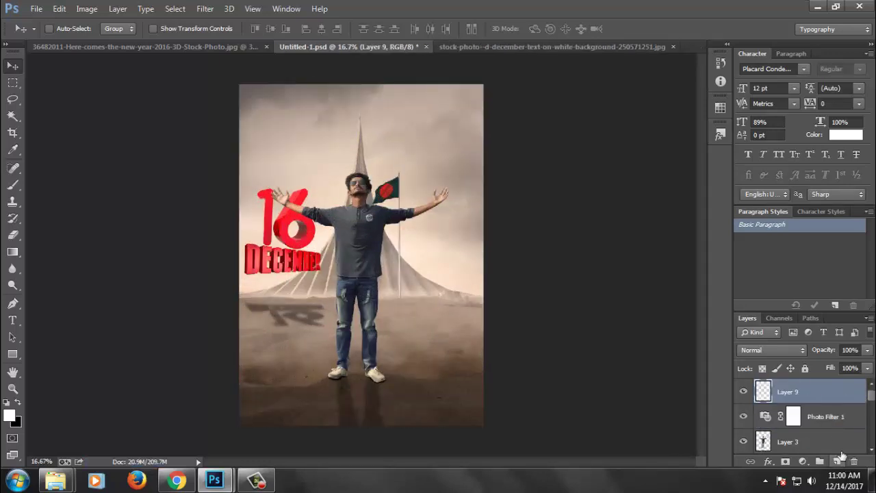
pyautogui.press('t')
pyautogui.press('Delete')
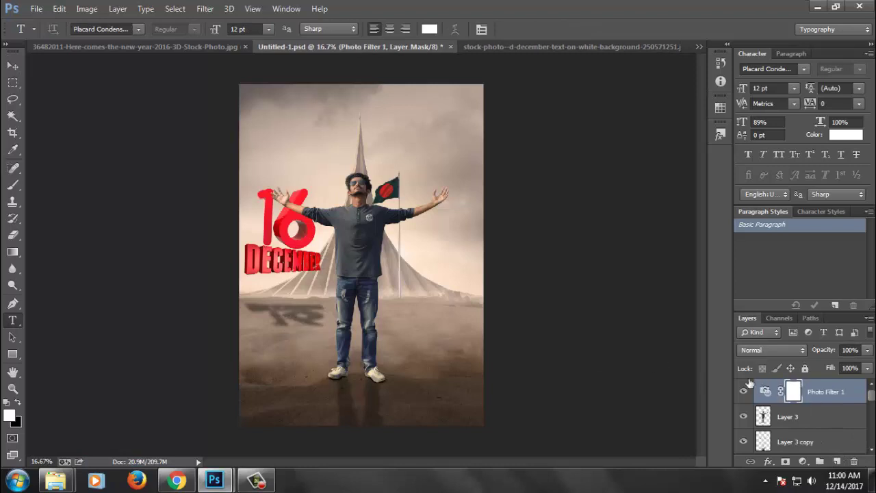
# Step: Add white 'Victory Day' text below DECEMBER, scaled to 444% and skewed upward
pyautogui.click(300, 344)
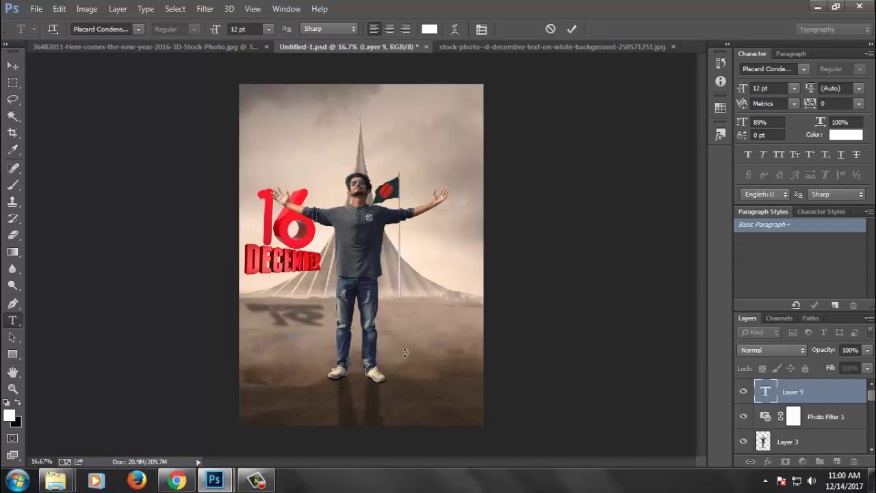
pyautogui.click(571, 29)
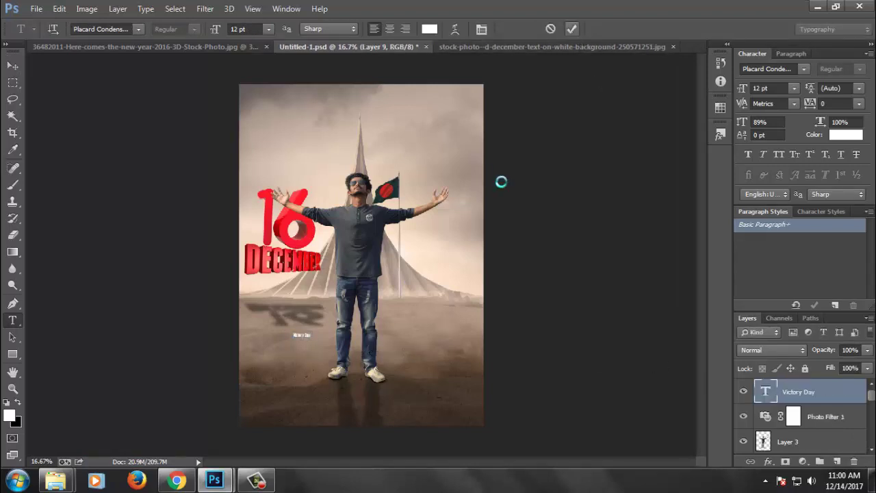
pyautogui.hotkey('ctrl', 't')
pyautogui.moveTo(313, 341)
pyautogui.mouseDown()
pyautogui.moveTo(328, 336)
pyautogui.moveTo(343, 293)
pyautogui.mouseUp()
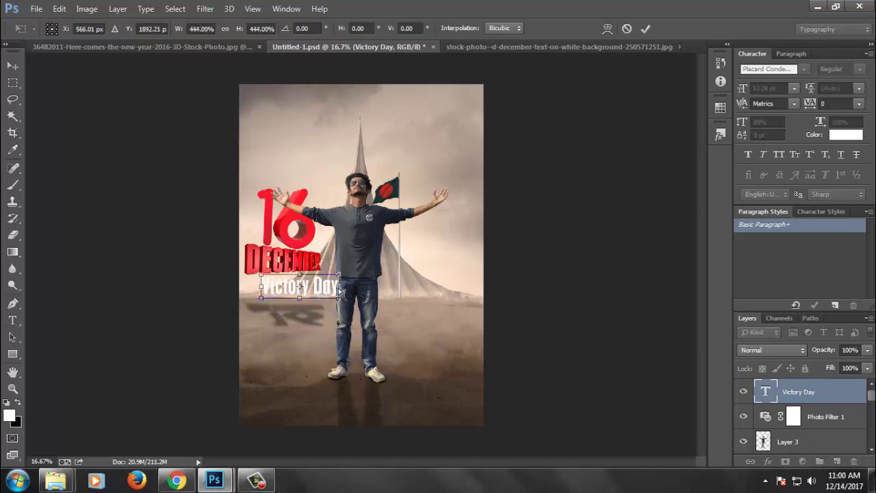
pyautogui.moveTo(338, 290); pyautogui.dragTo(315, 283)
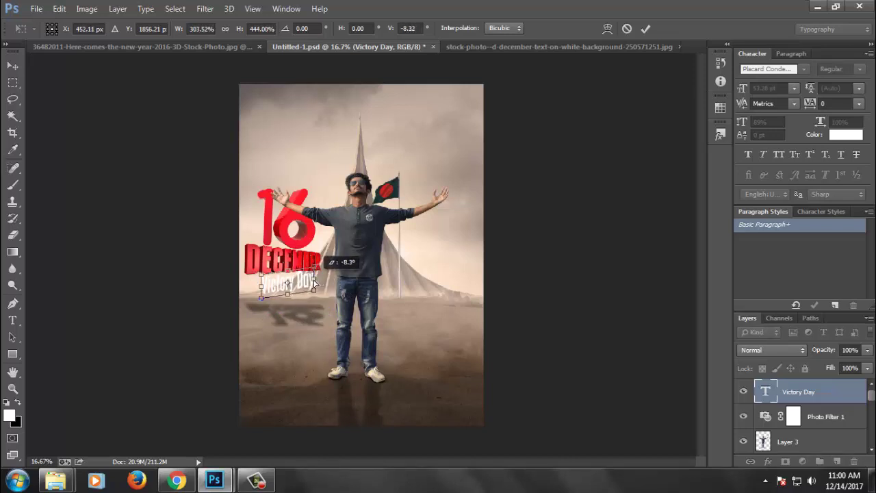
pyautogui.press('Return')
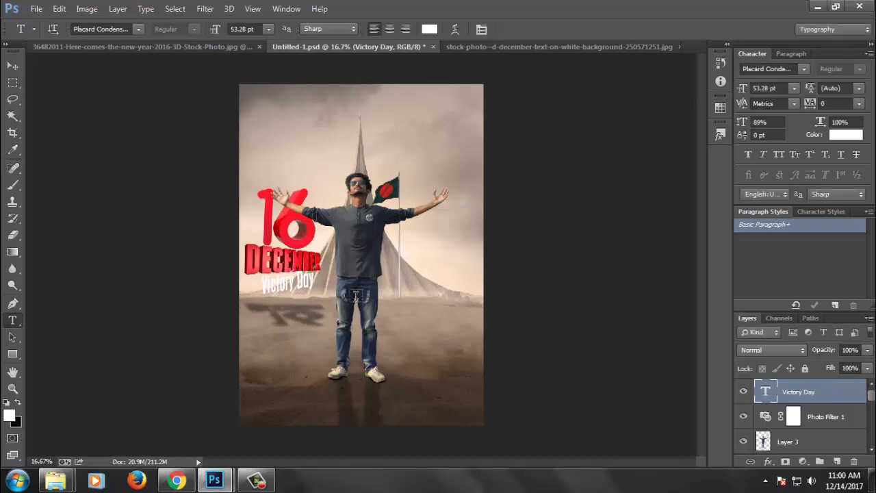
# Step: Rotate the Victory Day text about 3.9 degrees
pyautogui.click(11, 73)
pyautogui.hotkey('ctrl', 't')
pyautogui.moveTo(367, 147); pyautogui.dragTo(363, 152)
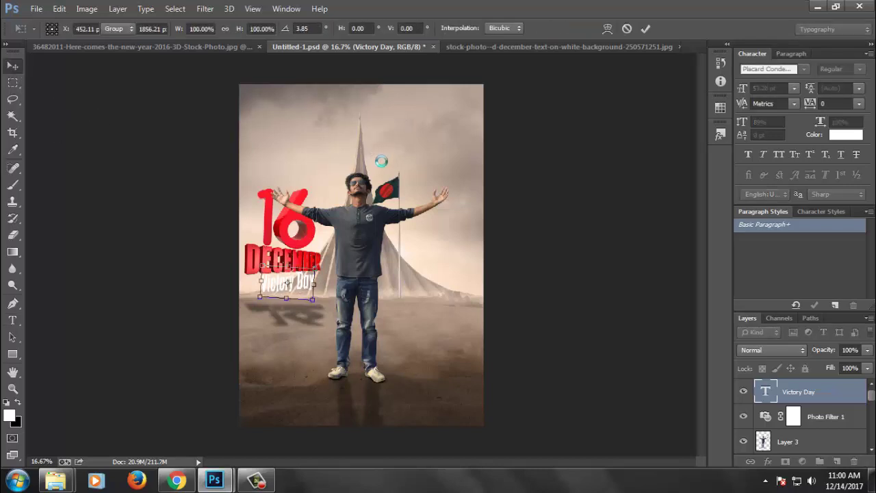
pyautogui.press('Return')
pyautogui.hotkey('ctrl', '-')
# Step: Change the Victory Day text colour to black (000000)
pyautogui.press('t')
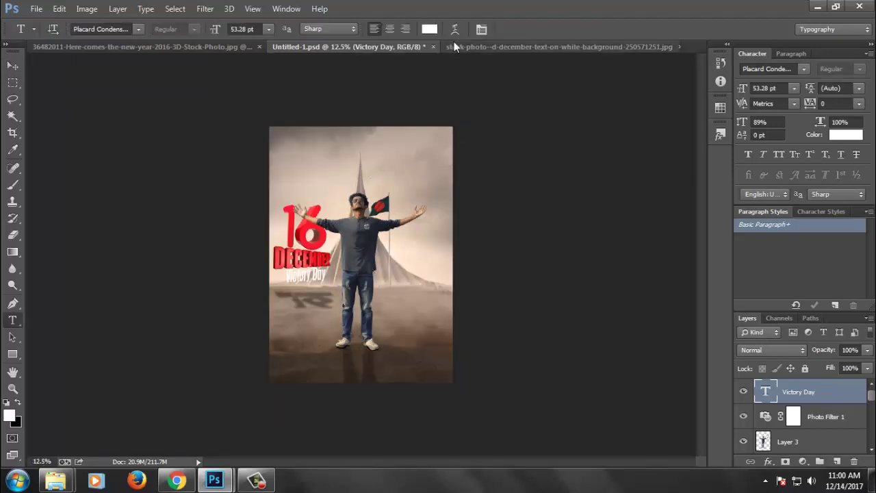
pyautogui.click(430, 29)
pyautogui.write('000000')
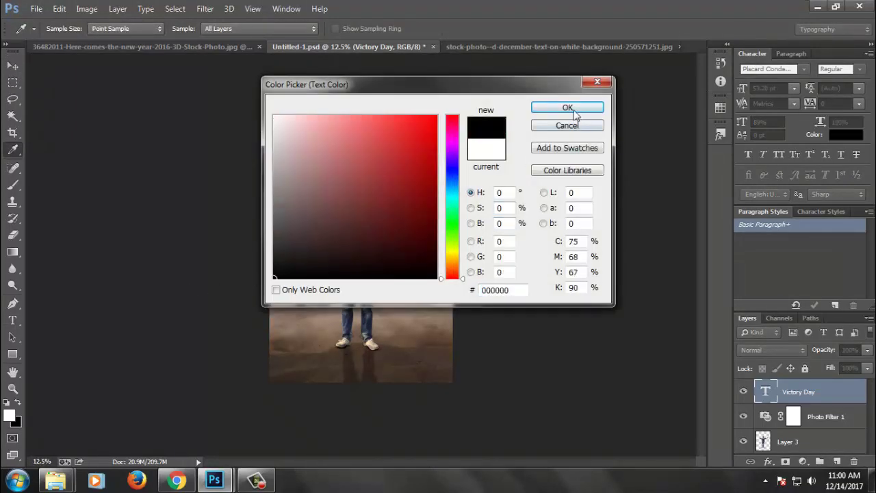
pyautogui.click(574, 113)
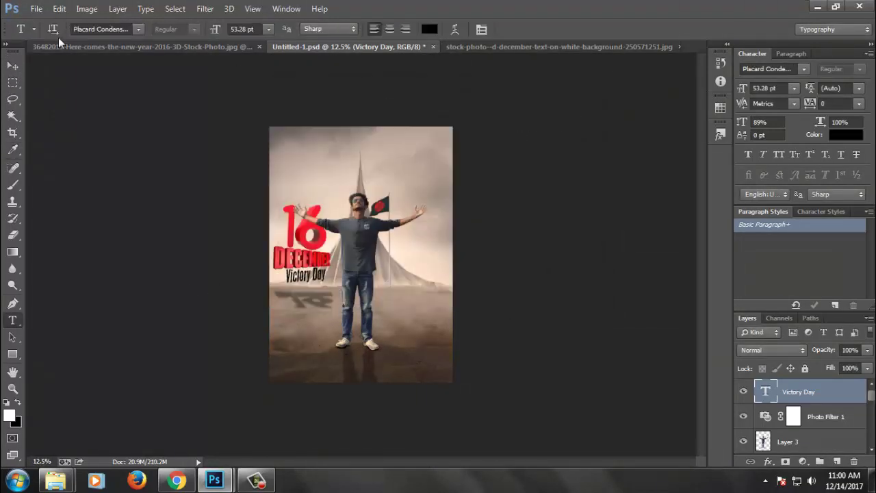
# Step: Save the poster and zoom out to fit it on screen
pyautogui.click(12, 65)
pyautogui.keyDown('alt'); pyautogui.click(364, 234); pyautogui.keyUp('alt')
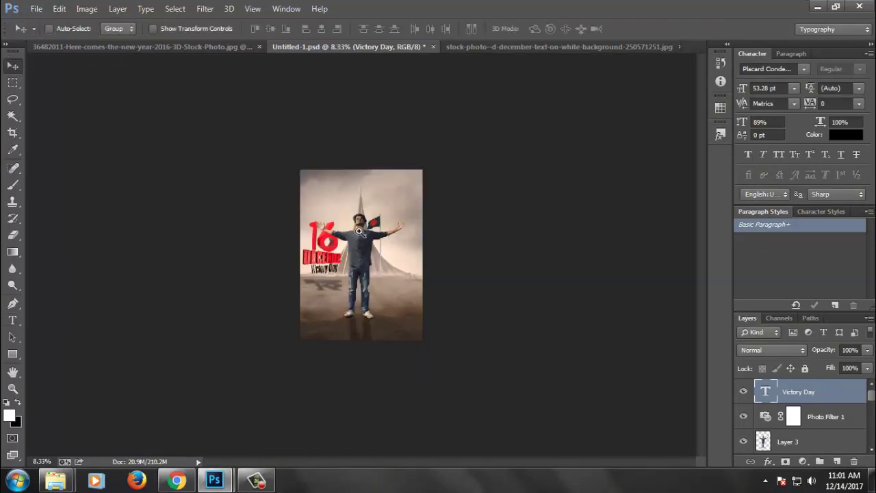
pyautogui.click(335, 236)
pyautogui.click(410, 229)
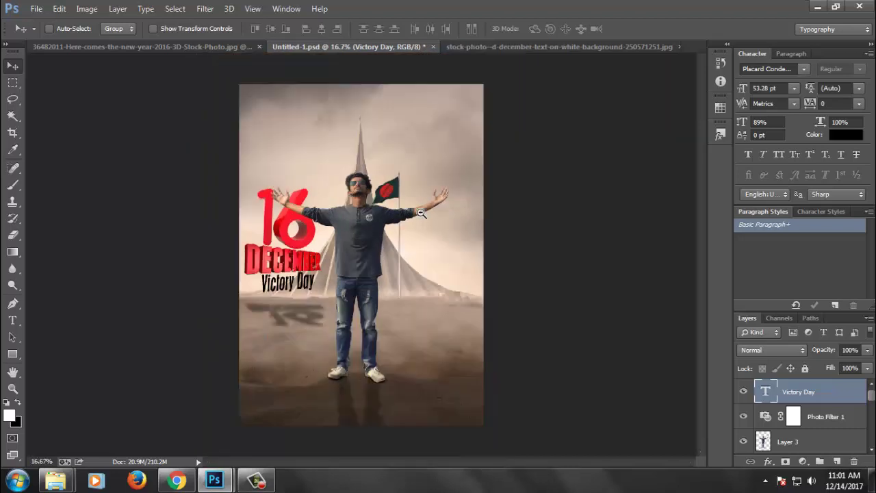
pyautogui.hotkey('ctrl', 's')
pyautogui.hotkey('ctrl', '-')
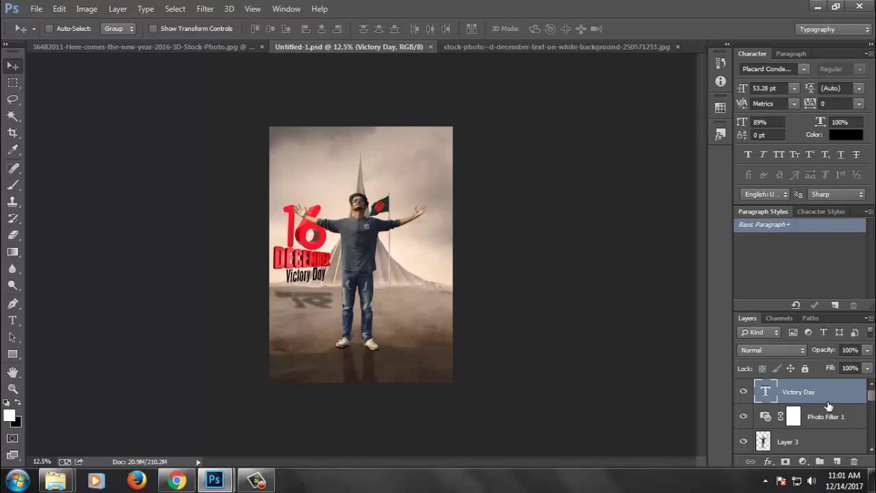
# Step: On a new layer, fill a black rectangle over the man's upper body
pyautogui.click(838, 461)
pyautogui.press('m')
pyautogui.moveTo(315, 187)
pyautogui.mouseDown()
pyautogui.moveTo(385, 321)
pyautogui.moveTo(375, 283)
pyautogui.mouseUp()
pyautogui.hotkey('ctrl', 'BackSpace')
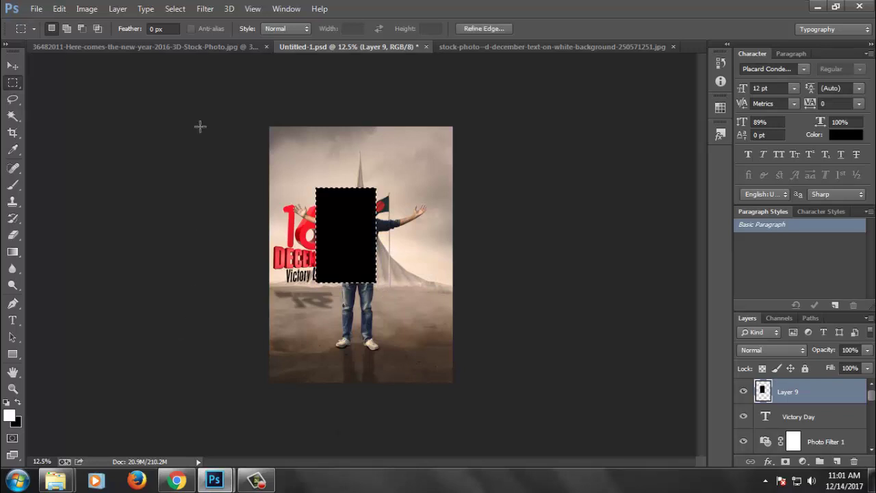
# Step: Add 60% monochromatic Gaussian noise to the black rectangle
pyautogui.click(204, 9)
pyautogui.moveTo(214, 175)
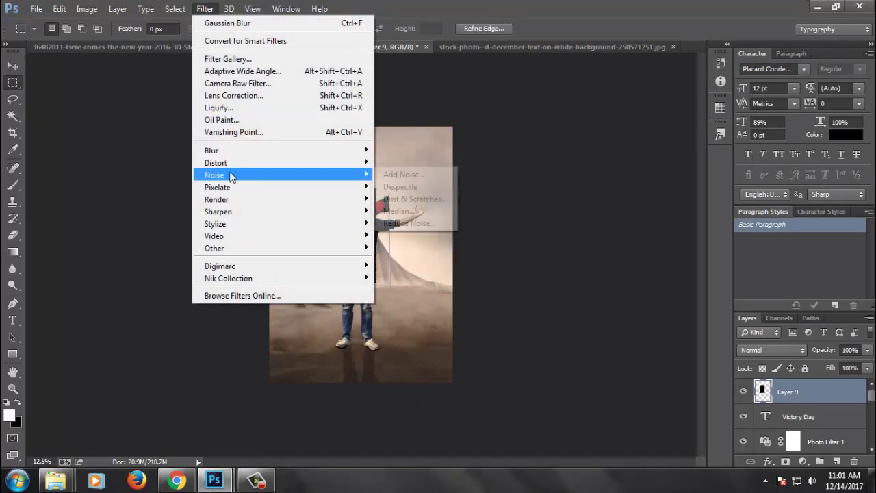
pyautogui.click(389, 175)
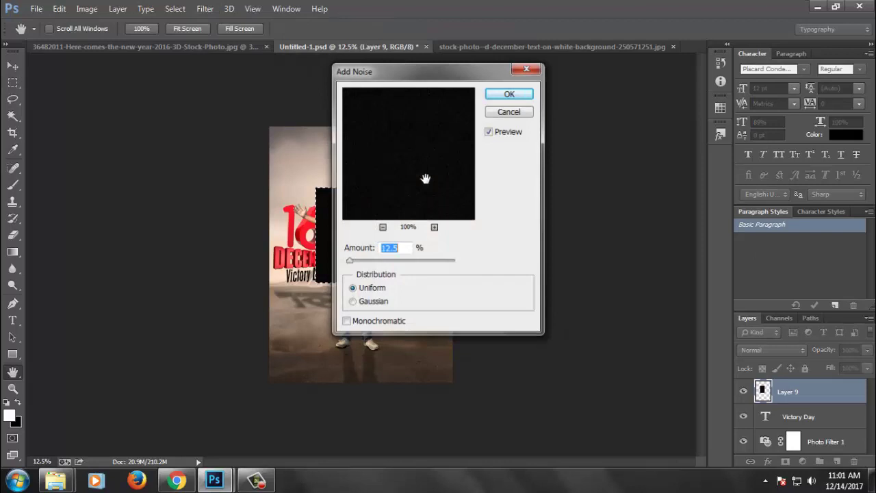
pyautogui.click(361, 301)
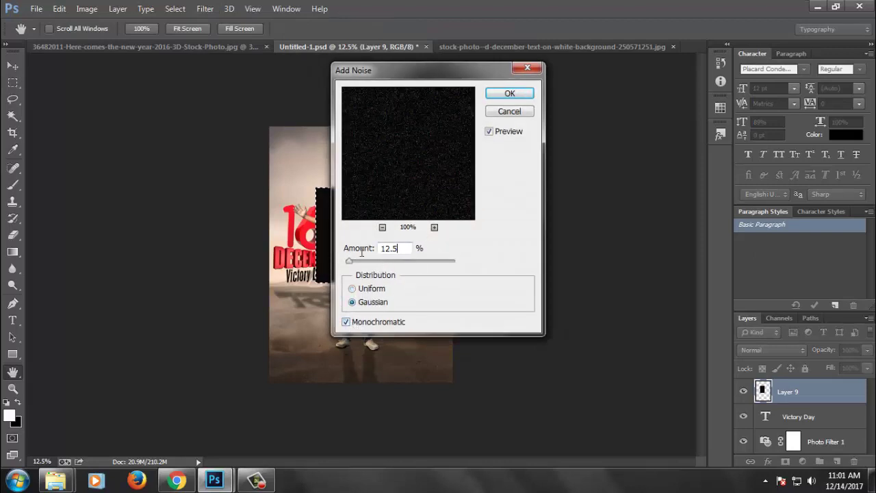
pyautogui.write('60')
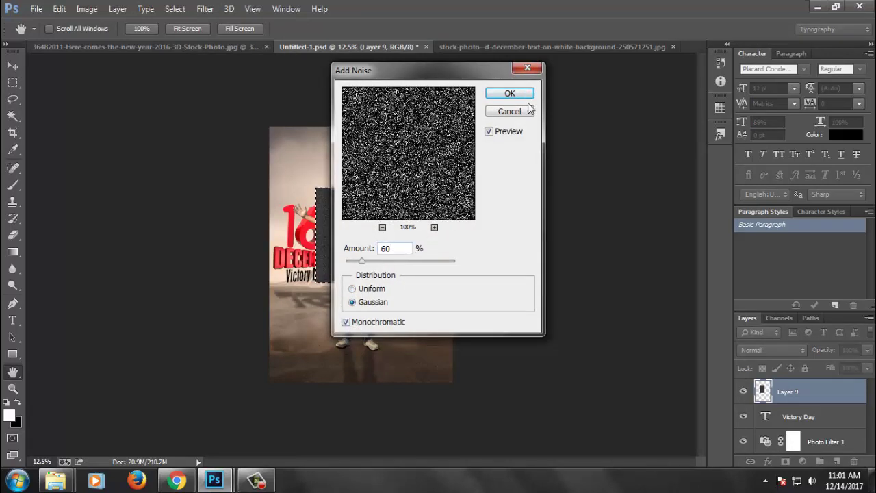
pyautogui.click(510, 93)
# Step: Gaussian-blur the noisy rectangle and set the layer's blend mode to Screen
pyautogui.click(205, 8)
pyautogui.moveTo(212, 151)
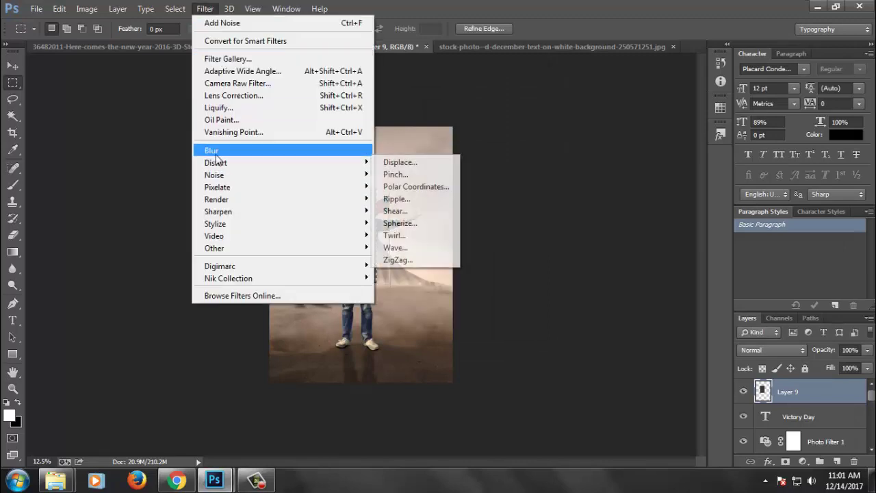
pyautogui.click(420, 241)
pyautogui.press('Return')
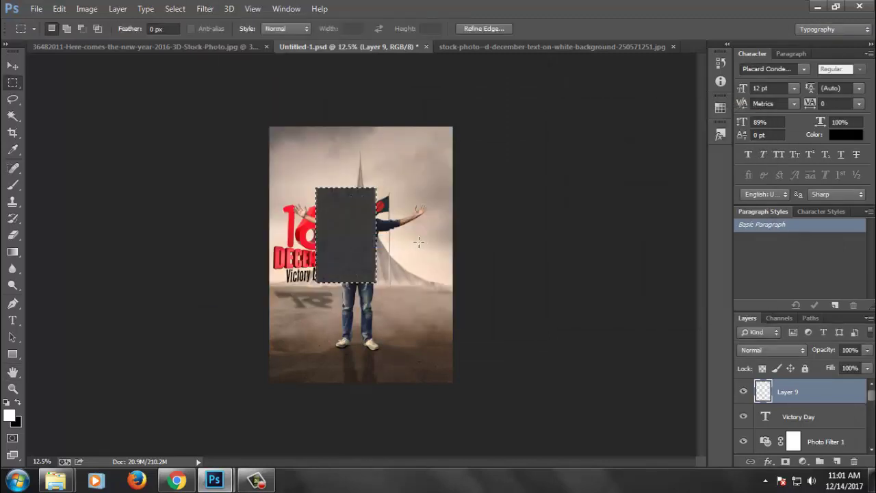
pyautogui.click(772, 350)
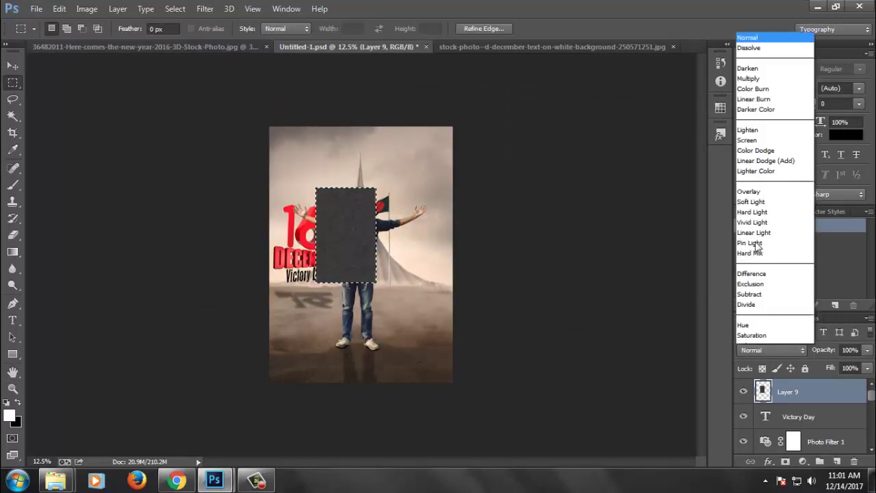
pyautogui.click(777, 122)
pyautogui.click(203, 8)
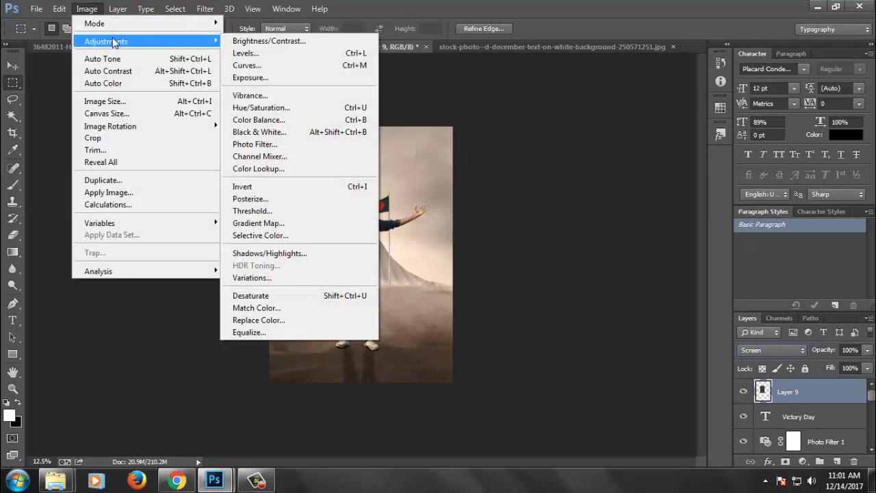
pyautogui.moveTo(106, 41)
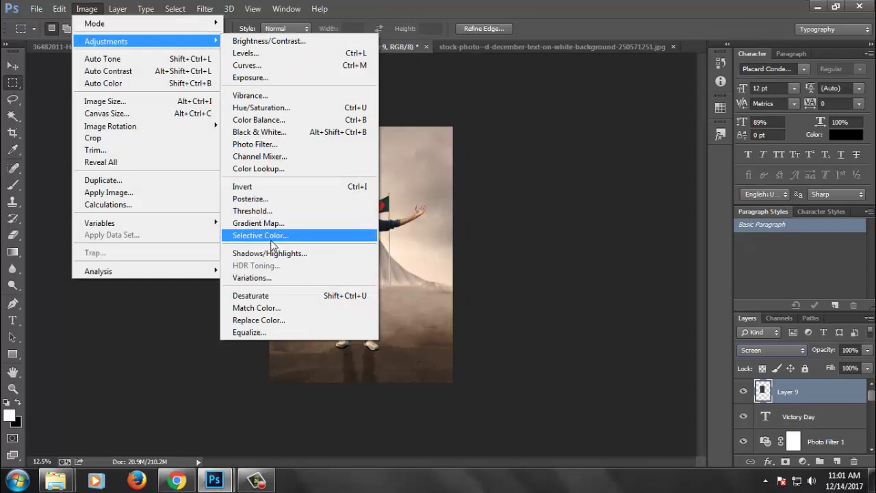
# Step: Apply a Threshold to turn the noise into scattered white specks
pyautogui.click(252, 210)
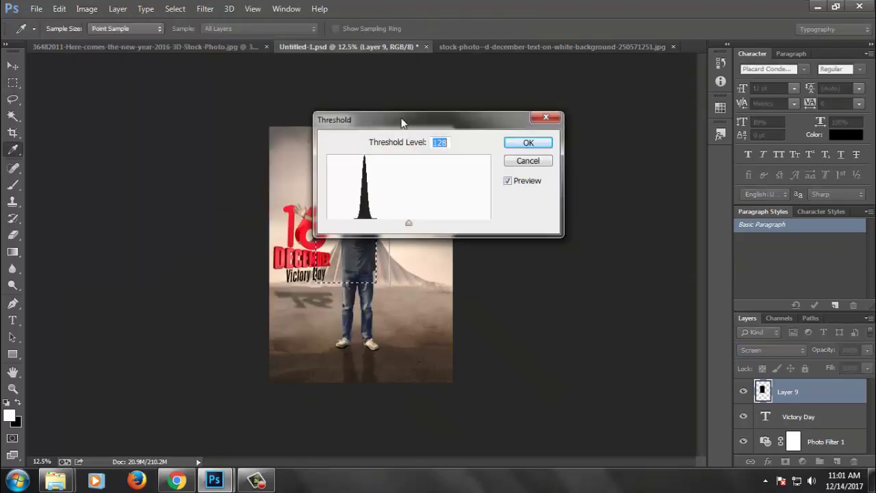
pyautogui.moveTo(405, 123); pyautogui.dragTo(625, 139)
pyautogui.click(396, 215)
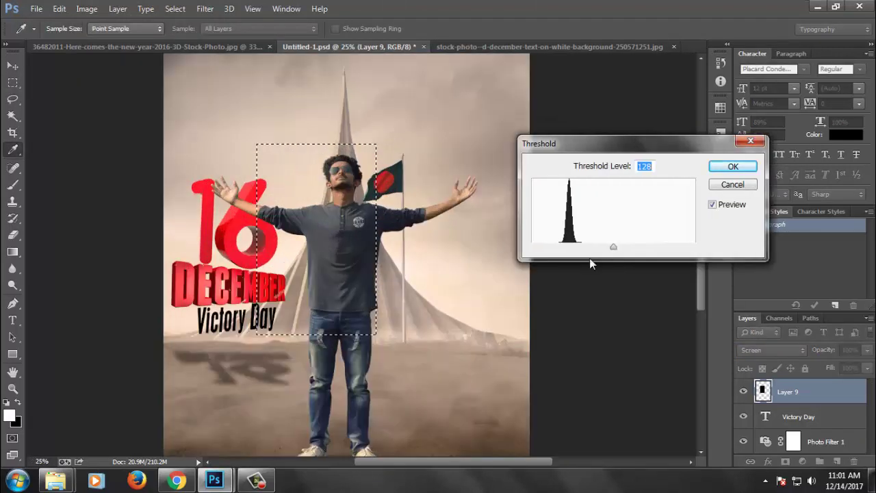
pyautogui.moveTo(616, 247); pyautogui.dragTo(578, 253)
pyautogui.press('Return')
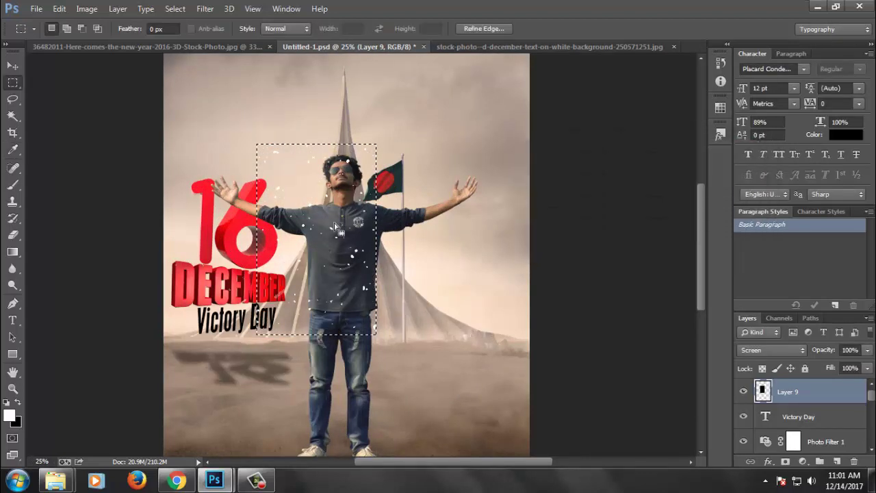
pyautogui.hotkey('ctrl', '-')
pyautogui.hotkey('ctrl', '-')
# Step: Scale the specks layer about 377% to cover the whole poster
pyautogui.hotkey('ctrl', 't')
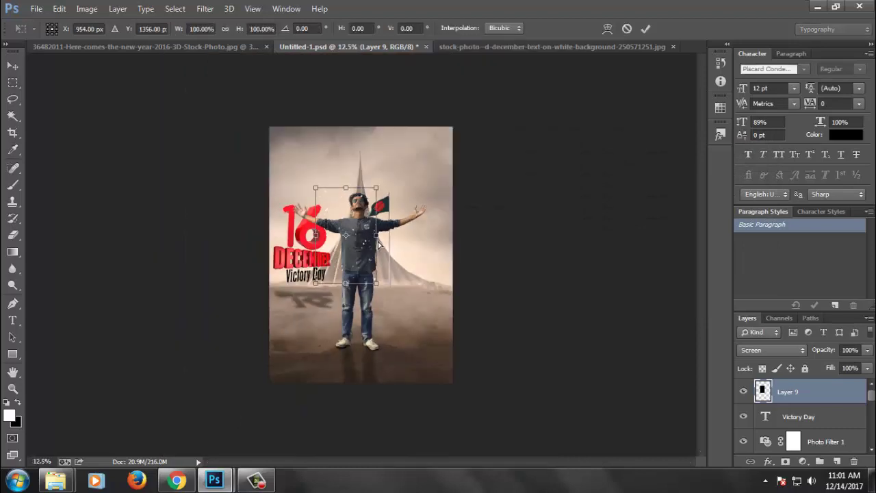
pyautogui.moveTo(405, 316)
pyautogui.mouseDown()
pyautogui.moveTo(471, 385)
pyautogui.moveTo(506, 387)
pyautogui.mouseUp()
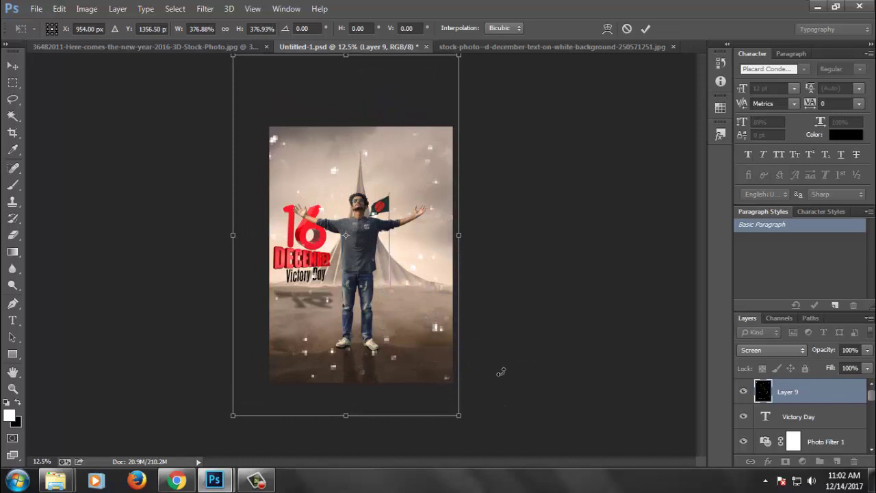
pyautogui.press('Return')
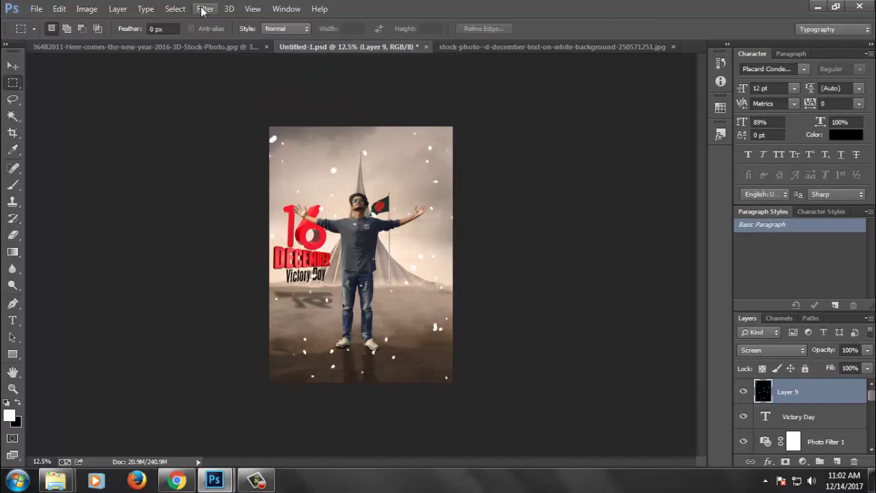
# Step: Apply a Motion Blur of 55° and 86 pixels to Layer 9's white specks
pyautogui.click(205, 8)
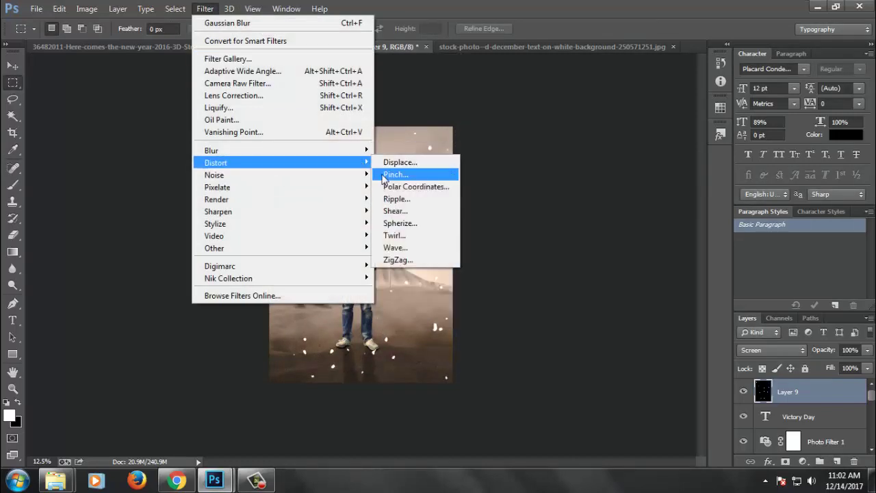
pyautogui.moveTo(211, 150)
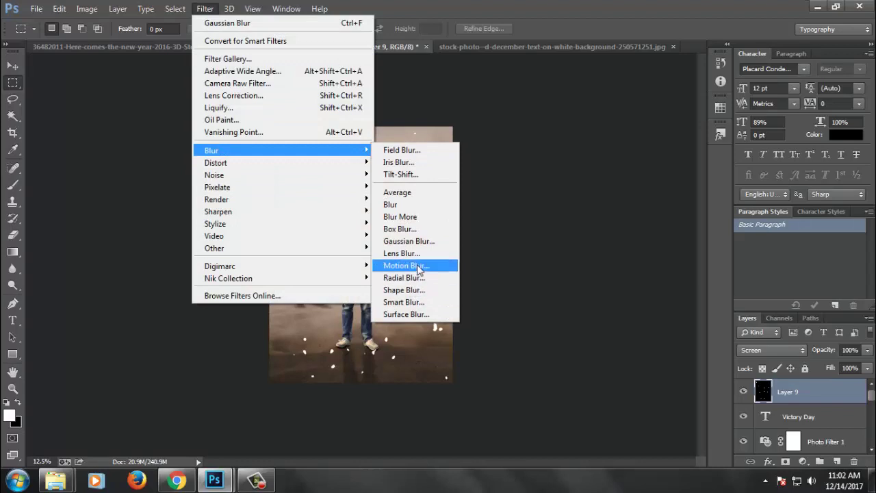
pyautogui.click(405, 265)
pyautogui.moveTo(460, 89); pyautogui.dragTo(594, 94)
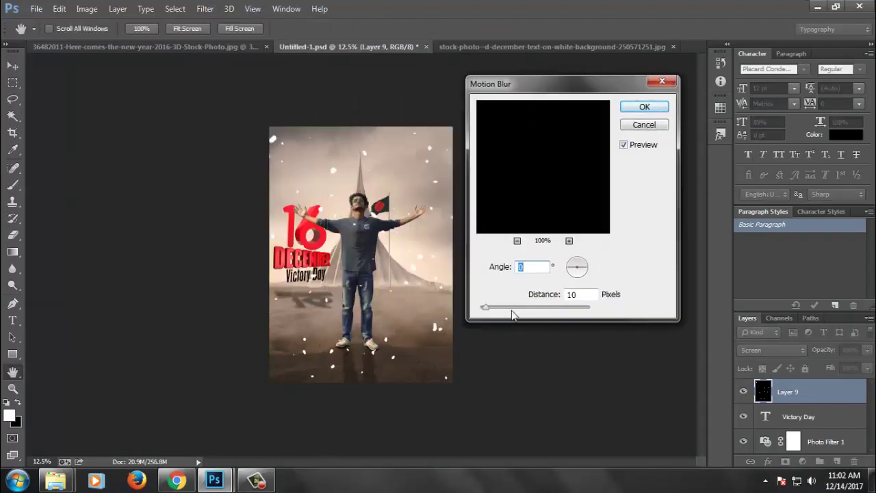
pyautogui.moveTo(512, 314)
pyautogui.mouseDown()
pyautogui.moveTo(538, 312)
pyautogui.moveTo(530, 310)
pyautogui.mouseUp()
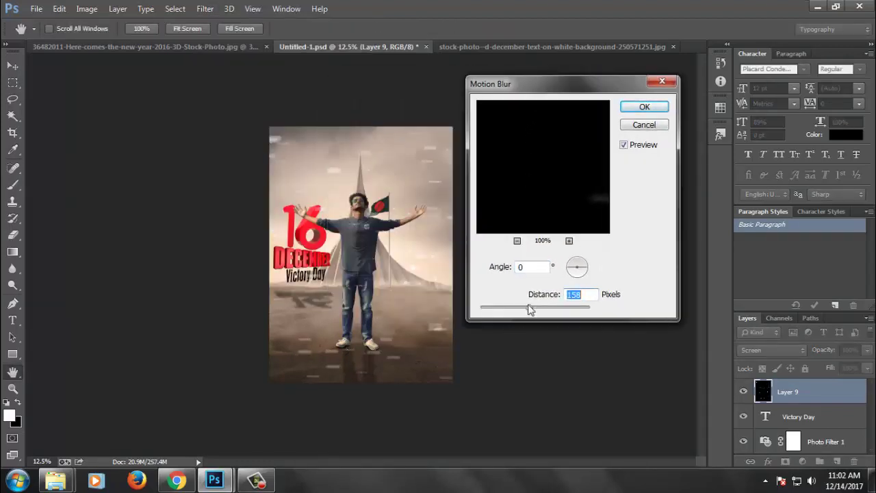
pyautogui.click(565, 274)
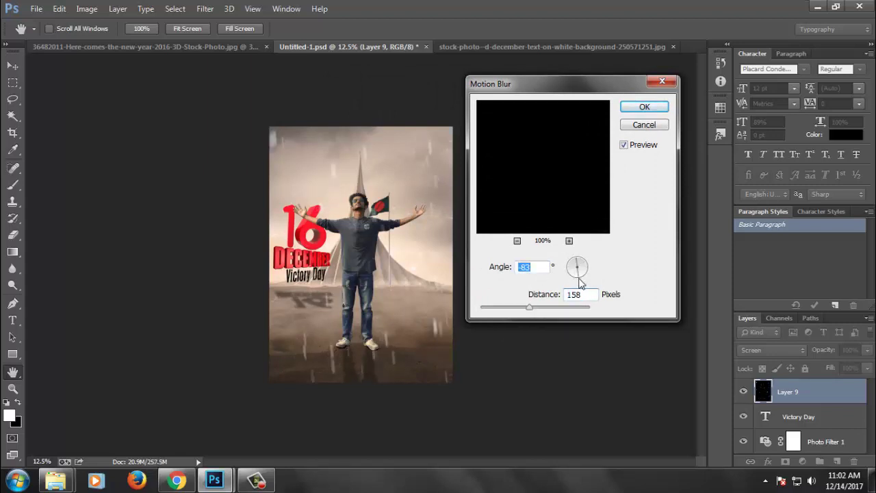
pyautogui.click(573, 277)
pyautogui.moveTo(516, 307); pyautogui.dragTo(512, 312)
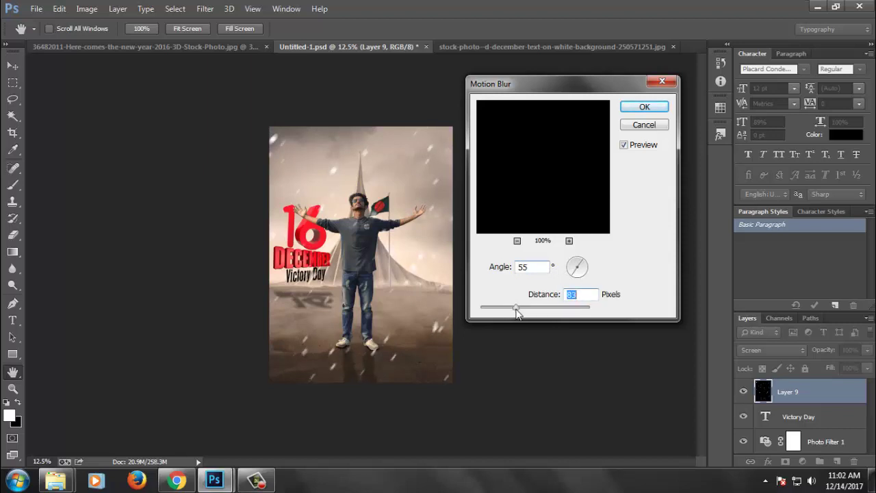
pyautogui.click(643, 107)
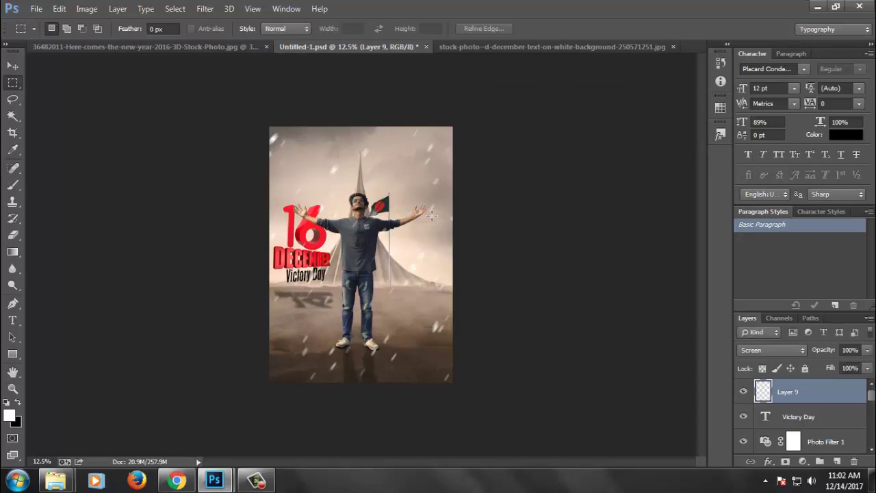
# Step: Set the rain layer's opacity to 98% and save the poster
pyautogui.press('v')
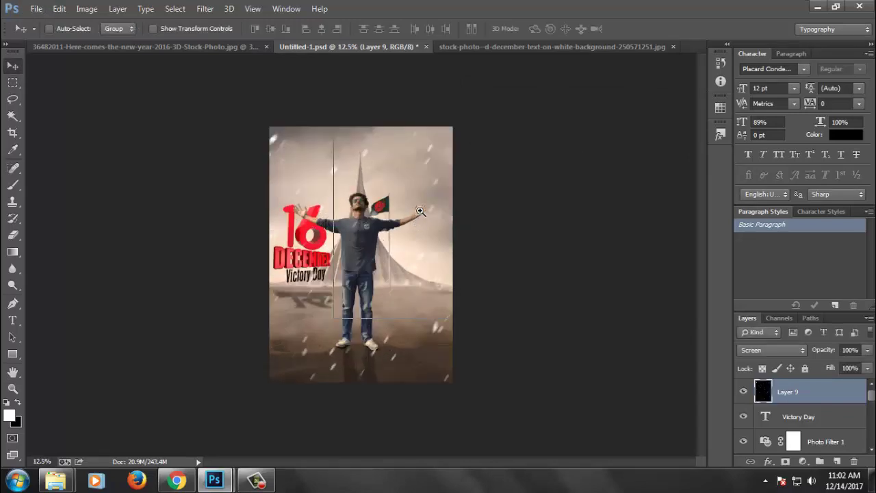
pyautogui.keyDown('ctrl'); pyautogui.click(425, 212); pyautogui.keyUp('ctrl')
pyautogui.keyDown('alt'); pyautogui.click(407, 212); pyautogui.keyUp('alt')
pyautogui.moveTo(833, 351); pyautogui.dragTo(831, 351)
pyautogui.hotkey('ctrl', 's')
# Step: Select the Victory Day layer and try skewing it, then cancel the skew
pyautogui.keyDown('alt'); pyautogui.click(394, 186); pyautogui.keyUp('alt')
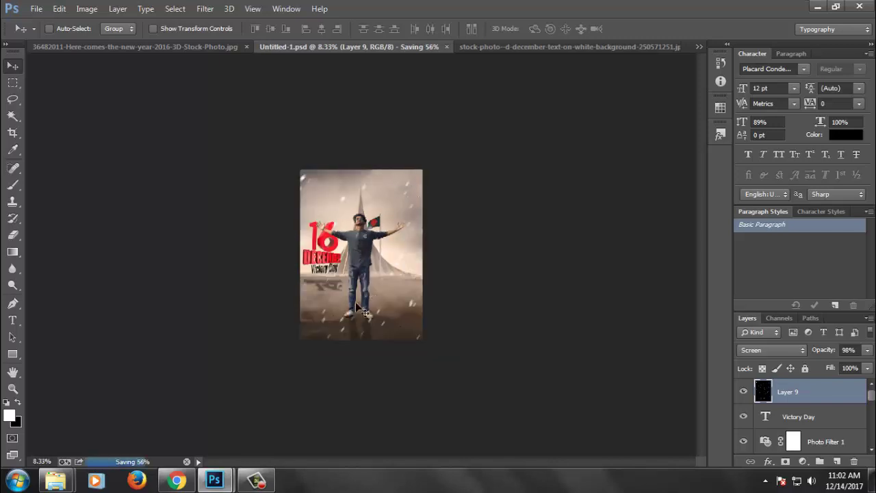
pyautogui.keyDown('ctrl'); pyautogui.click(329, 263); pyautogui.keyUp('ctrl')
pyautogui.keyDown('ctrl'); pyautogui.click(327, 273); pyautogui.keyUp('ctrl')
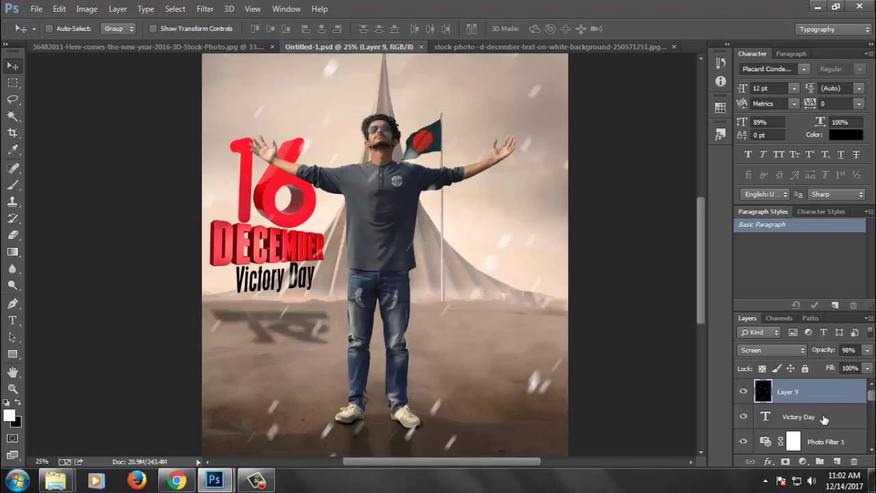
pyautogui.click(827, 418)
pyautogui.hotkey('ctrl', 't')
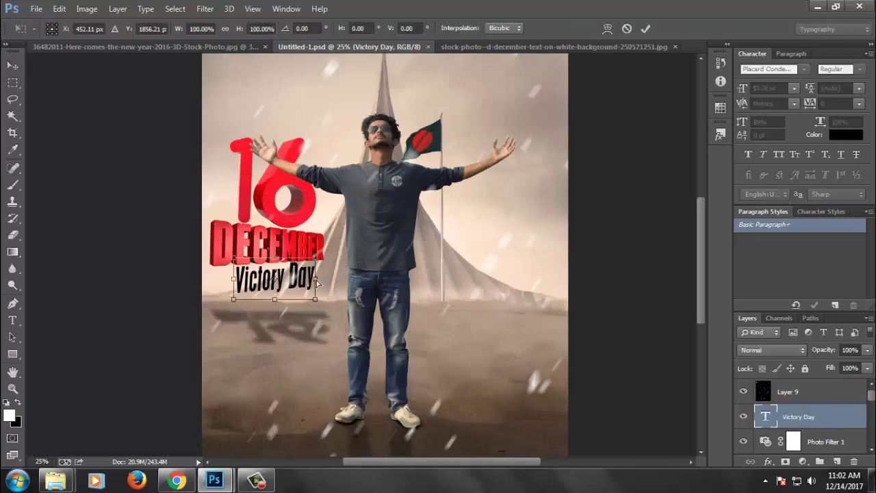
pyautogui.moveTo(316, 280)
pyautogui.mouseDown()
pyautogui.moveTo(301, 279)
pyautogui.moveTo(308, 282)
pyautogui.mouseUp()
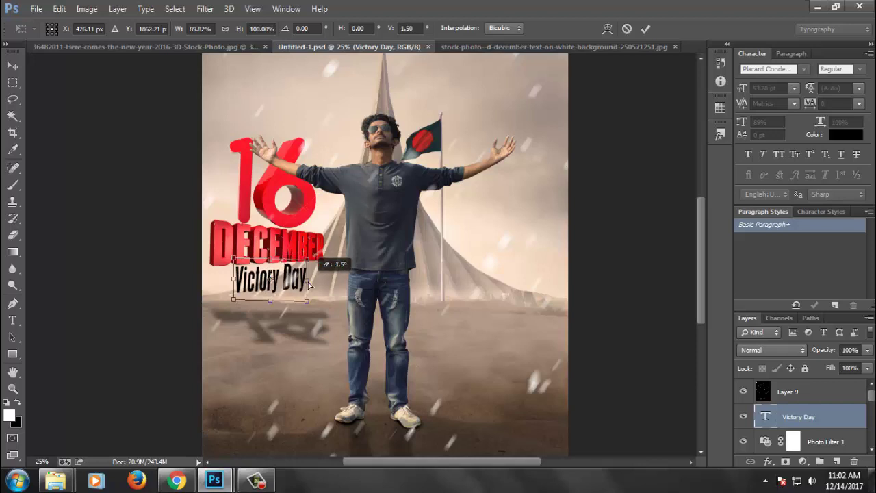
pyautogui.moveTo(234, 281); pyautogui.dragTo(236, 300)
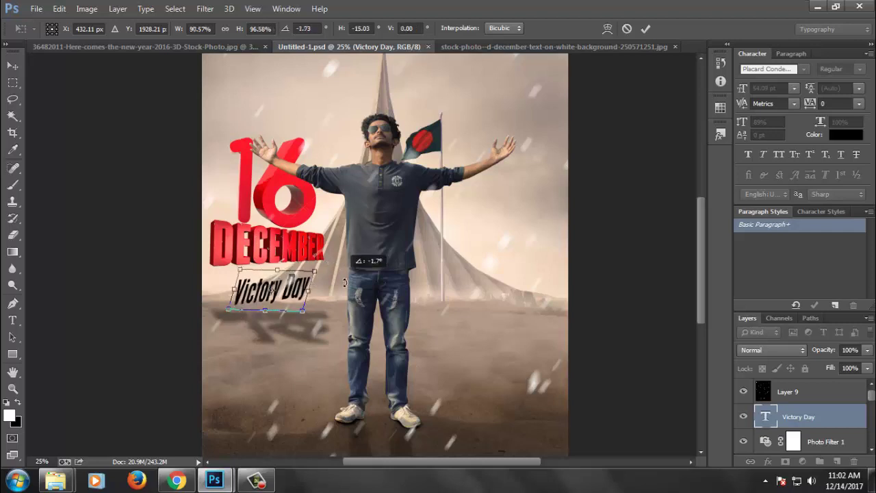
pyautogui.press('Escape')
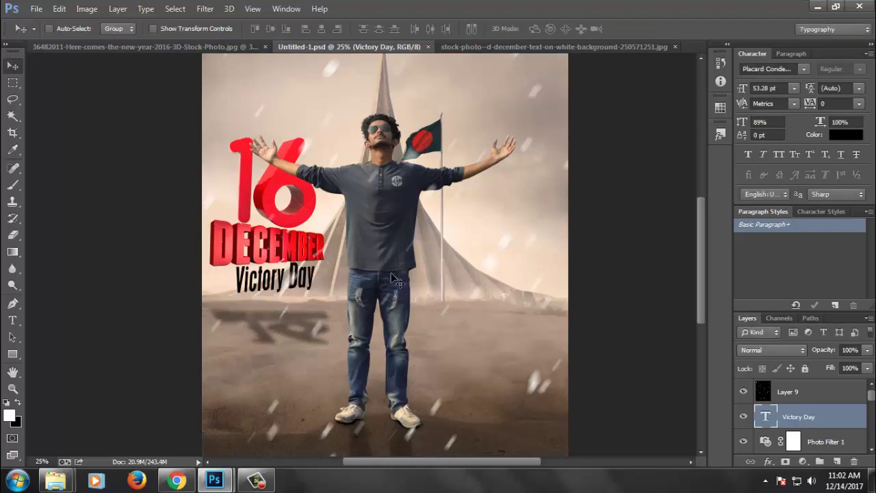
# Step: Narrow and slant the Victory Day text to sit snugly beneath DECEMBER
pyautogui.hotkey('ctrl', 't')
pyautogui.moveTo(315, 280)
pyautogui.mouseDown()
pyautogui.moveTo(288, 279)
pyautogui.moveTo(306, 282)
pyautogui.moveTo(301, 272)
pyautogui.mouseUp()
pyautogui.press('Return')
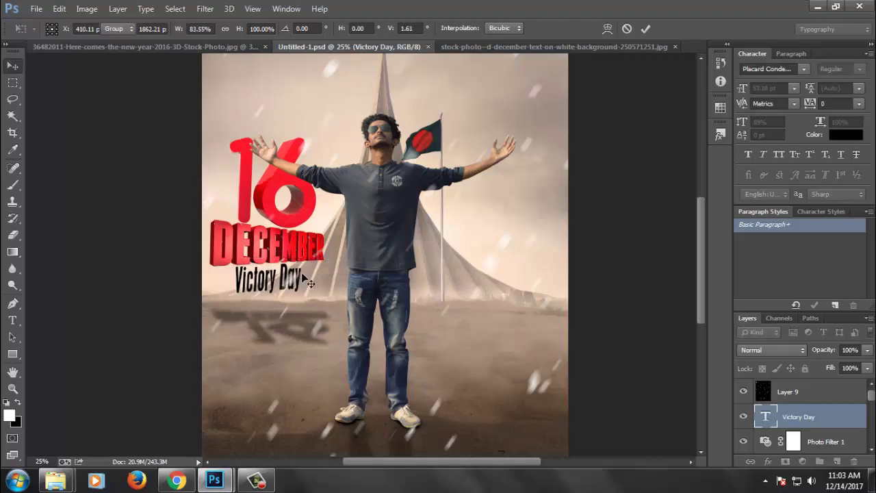
pyautogui.keyDown('ctrl'); pyautogui.keyDown('alt'); pyautogui.click(344, 278); pyautogui.keyUp('alt'); pyautogui.keyUp('ctrl')
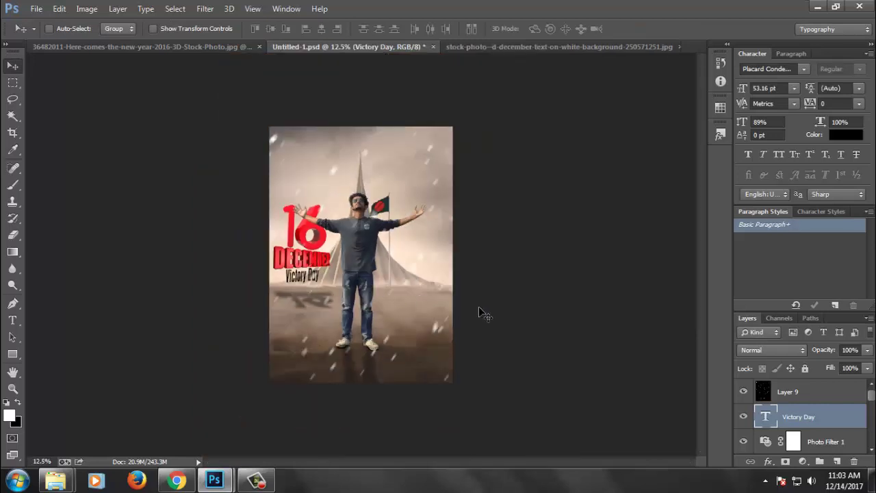
# Step: Save the poster and move the blood splatter up behind the man's head
pyautogui.hotkey('ctrl', 's')
pyautogui.keyDown('ctrl'); pyautogui.click(395, 205); pyautogui.keyUp('ctrl')
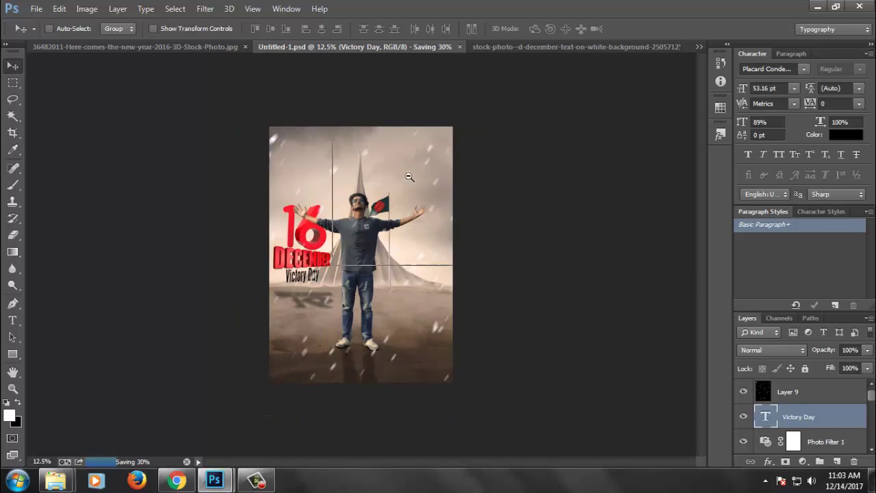
pyautogui.keyDown('ctrl'); pyautogui.keyDown('alt'); pyautogui.click(444, 205); pyautogui.keyUp('alt'); pyautogui.keyUp('ctrl')
pyautogui.keyDown('ctrl'); pyautogui.keyDown('alt'); pyautogui.click(443, 205); pyautogui.keyUp('alt'); pyautogui.keyUp('ctrl')
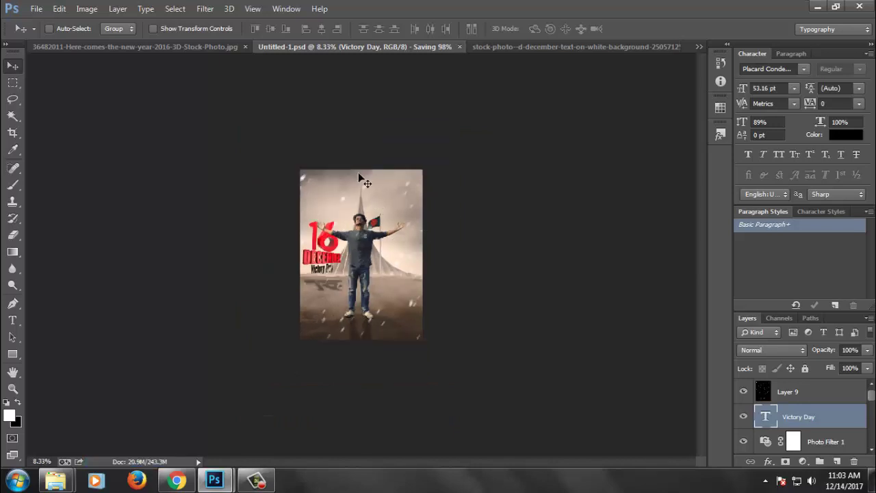
pyautogui.keyDown('ctrl'); pyautogui.click(398, 218); pyautogui.keyUp('ctrl')
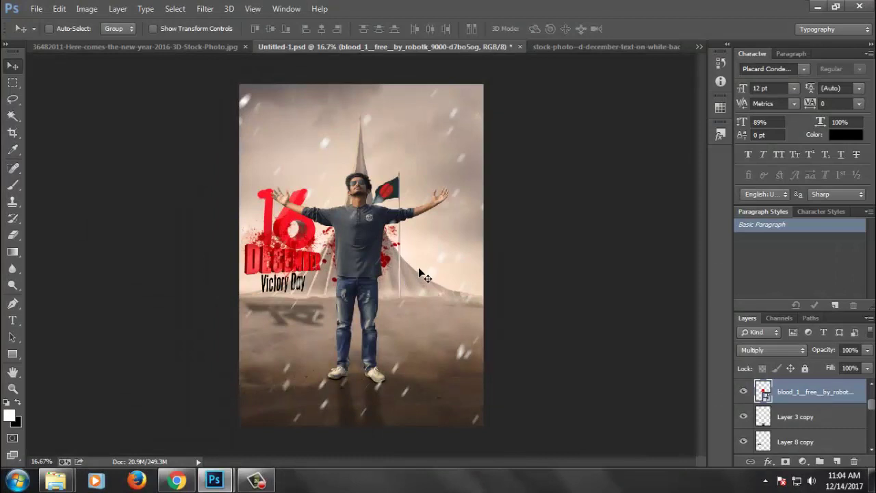
pyautogui.moveTo(421, 274); pyautogui.dragTo(394, 179)
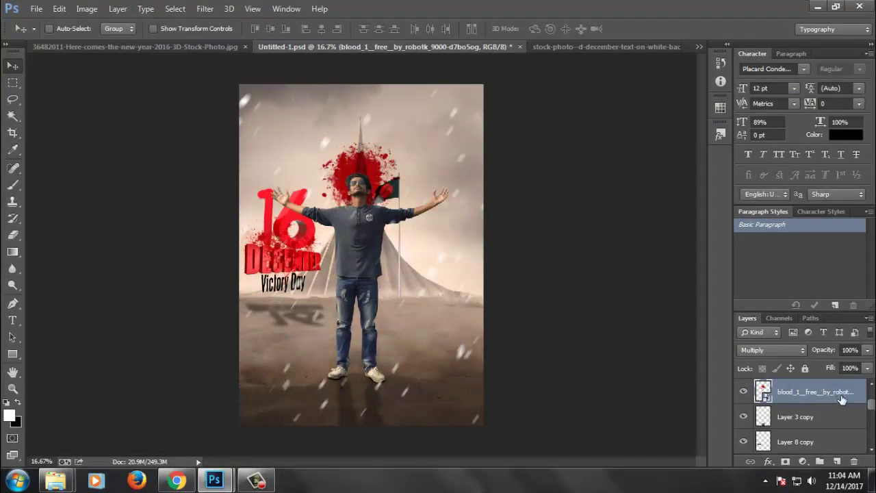
# Step: Place the blood layer above Layer 2 to clip it to the spire, then add an empty layer
pyautogui.moveTo(842, 400); pyautogui.dragTo(849, 455)
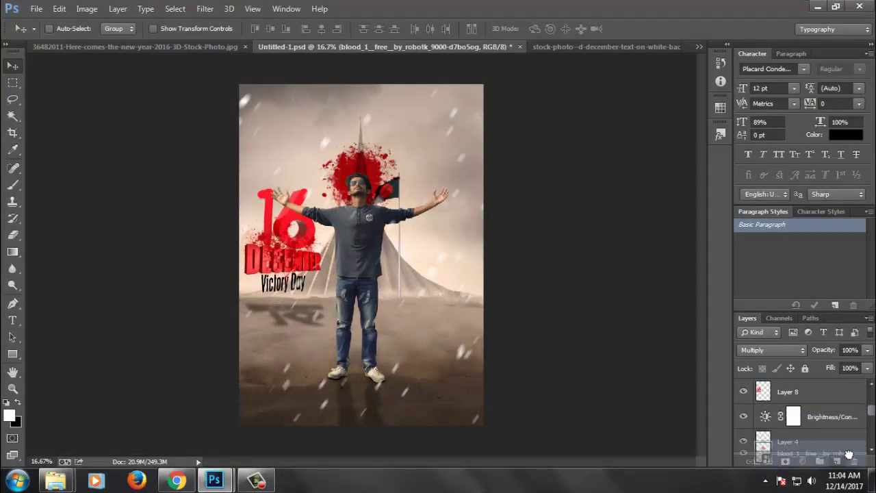
pyautogui.moveTo(849, 454); pyautogui.dragTo(855, 460)
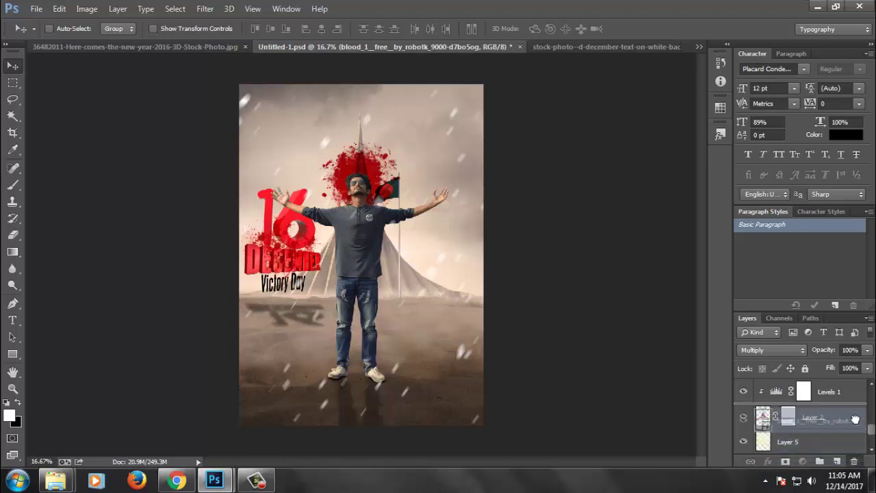
pyautogui.moveTo(855, 460); pyautogui.dragTo(852, 411)
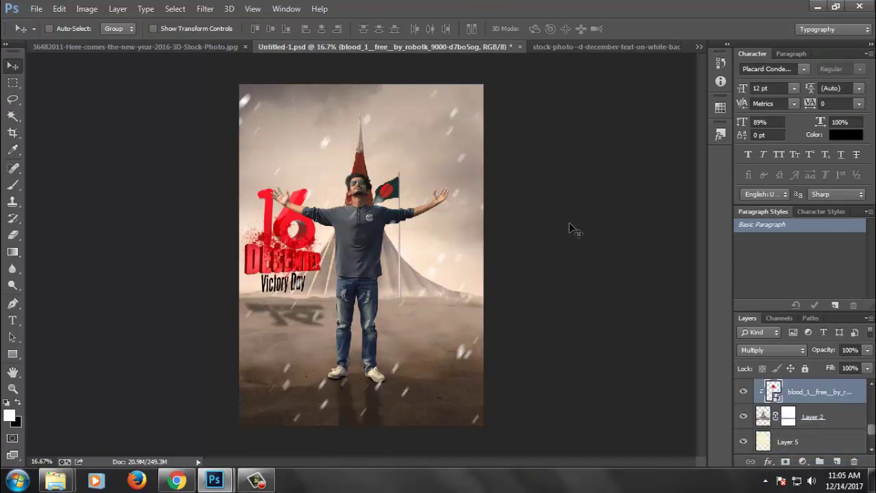
pyautogui.click(783, 419)
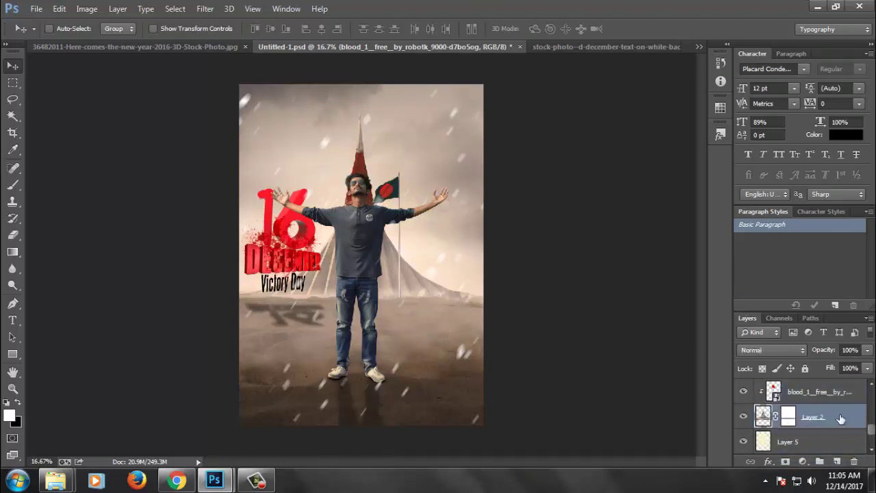
pyautogui.click(840, 460)
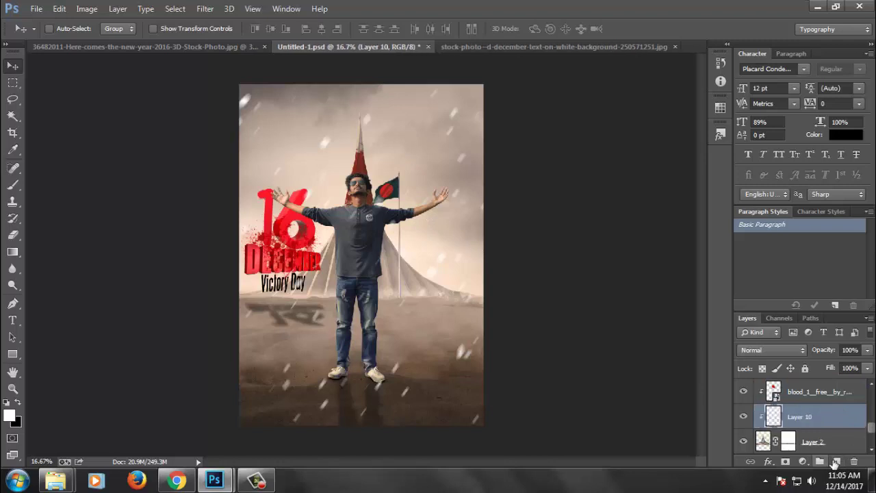
# Step: Lasso-select the lower part of the monument and its spire
pyautogui.press('l')
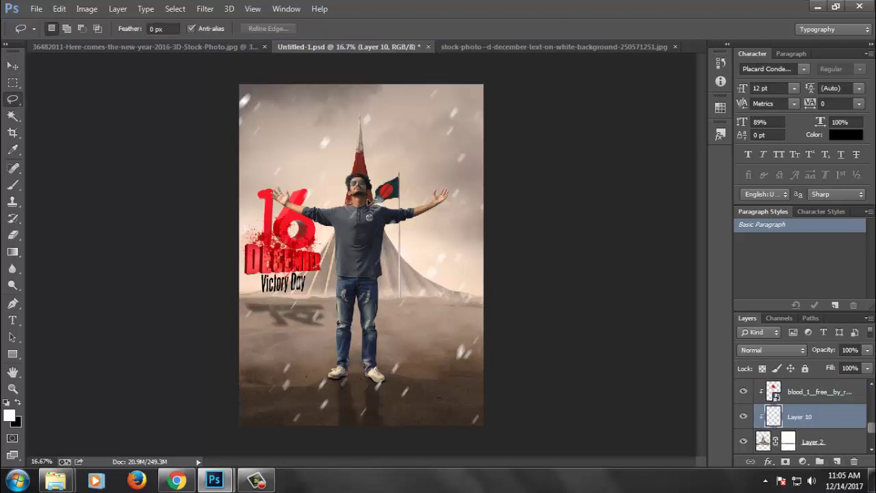
pyautogui.moveTo(253, 243); pyautogui.dragTo(422, 244)
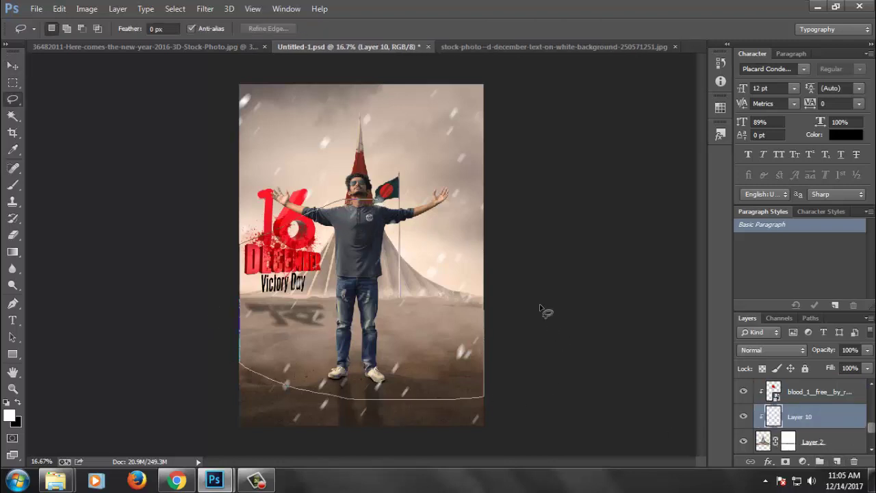
pyautogui.moveTo(352, 197); pyautogui.dragTo(345, 200)
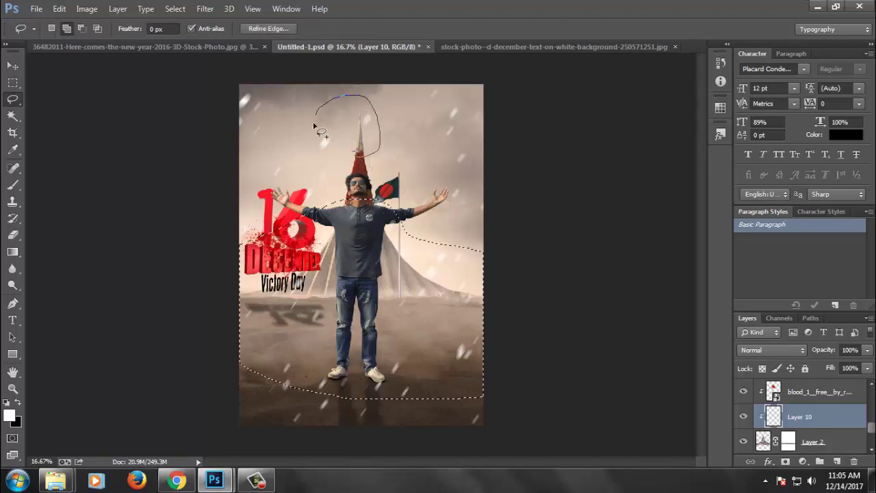
pyautogui.moveTo(315, 126); pyautogui.dragTo(355, 152)
# Step: Fill the selection with a saturated green on Layer 10, blend it as Multiply, and deselect
pyautogui.click(15, 421)
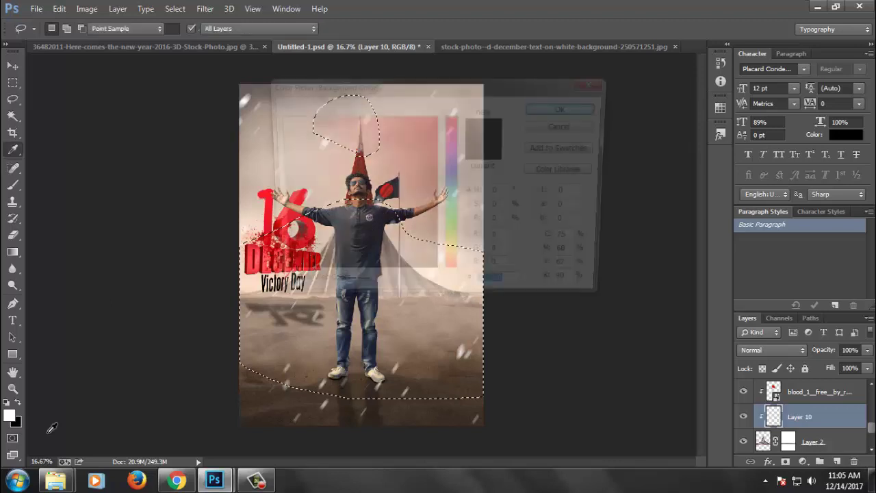
pyautogui.click(449, 236)
pyautogui.moveTo(384, 220); pyautogui.dragTo(430, 187)
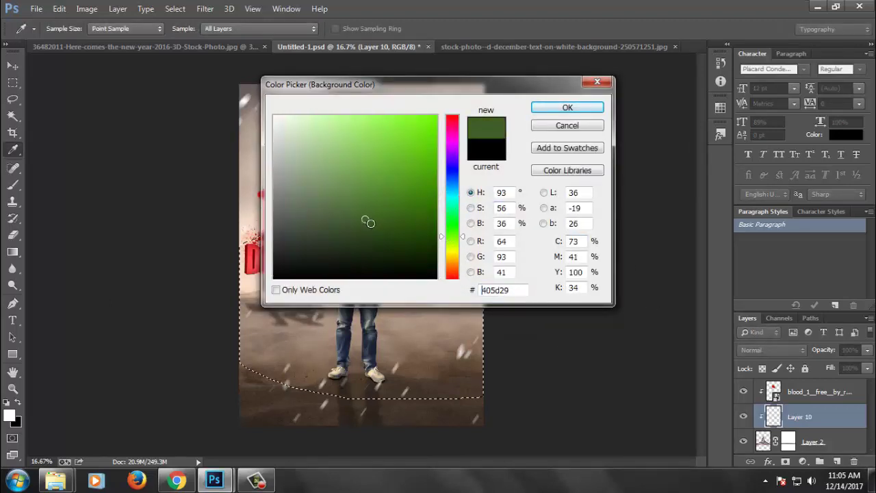
pyautogui.click(567, 108)
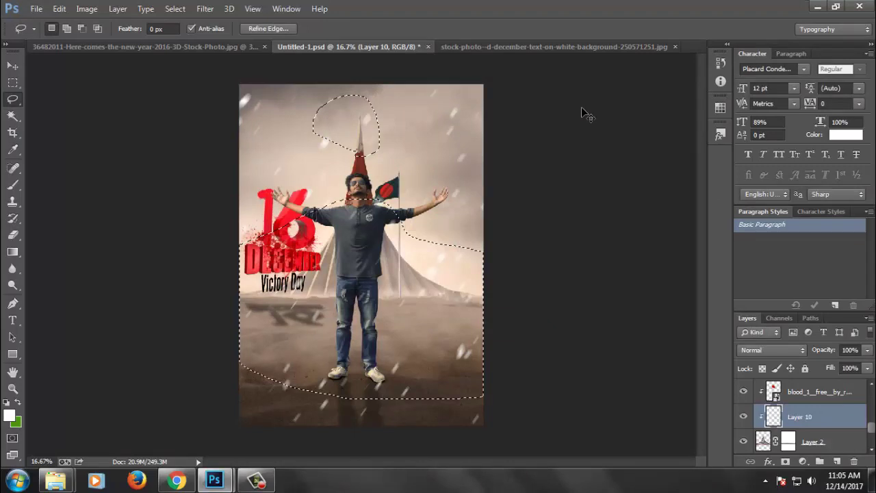
pyautogui.hotkey('ctrl', 'BackSpace')
pyautogui.click(767, 350)
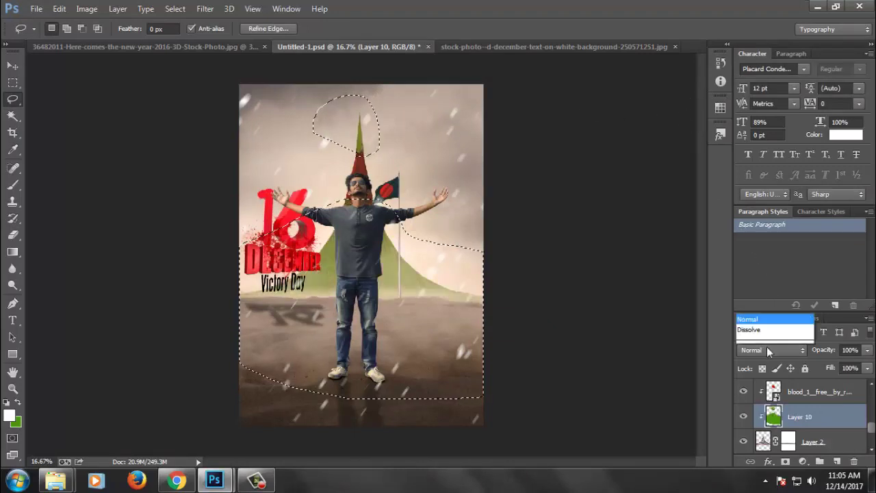
pyautogui.click(760, 54)
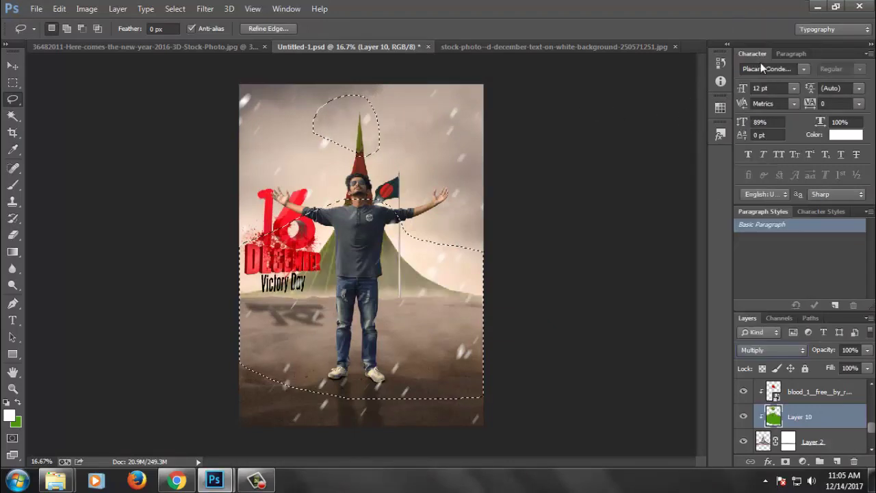
pyautogui.hotkey('ctrl', 'd')
# Step: Save the poster, zooming out to review the whole composition
pyautogui.click(9, 67)
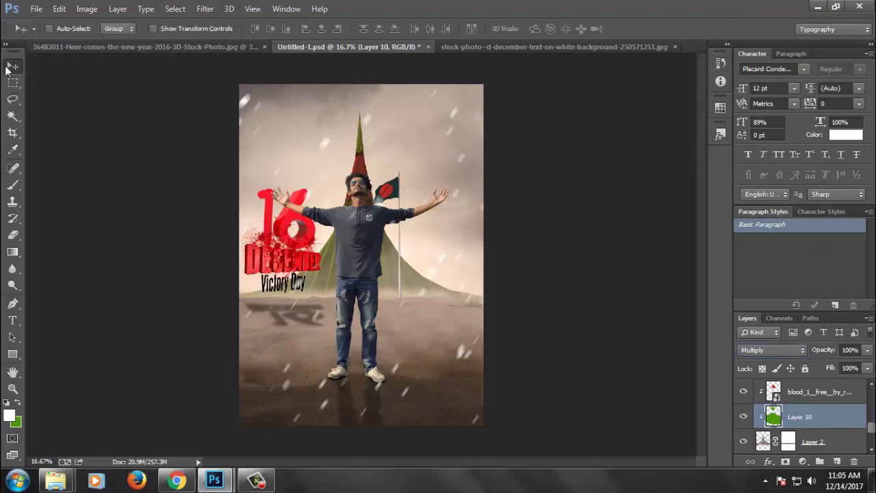
pyautogui.hotkey('ctrl', '-')
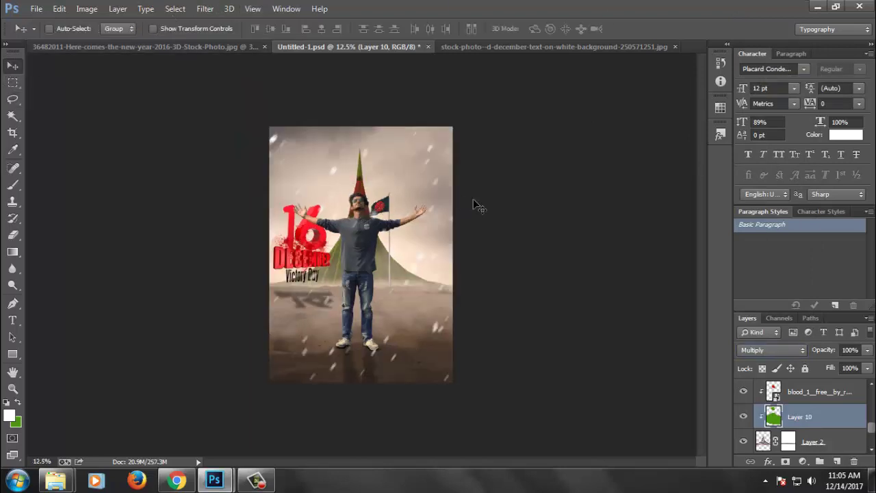
pyautogui.keyDown('alt'); pyautogui.click(422, 170); pyautogui.keyUp('alt')
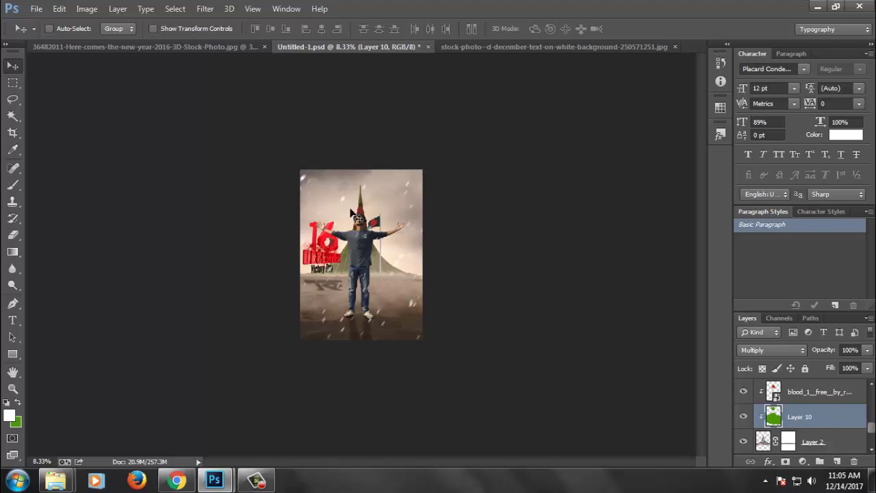
pyautogui.hotkey('ctrl', '+')
pyautogui.hotkey('ctrl', '+')
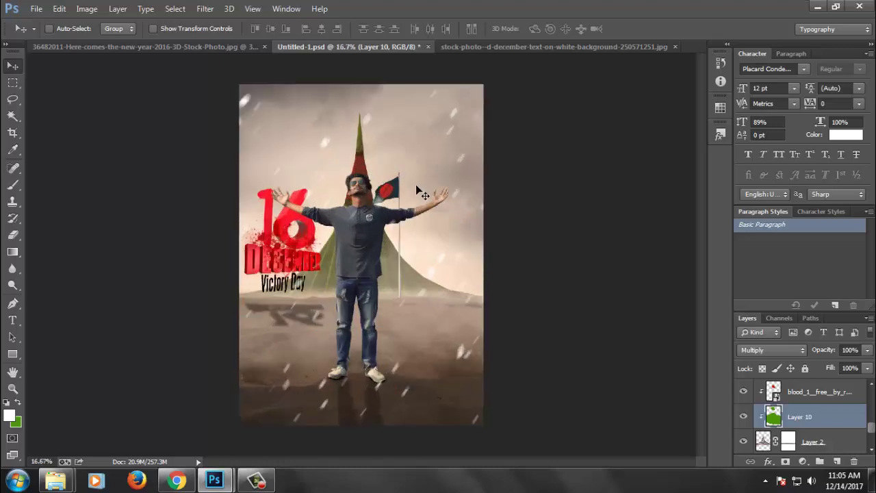
pyautogui.hotkey('ctrl', 's')
pyautogui.hotkey('ctrl', '-')
pyautogui.scroll(5, 825, 413)
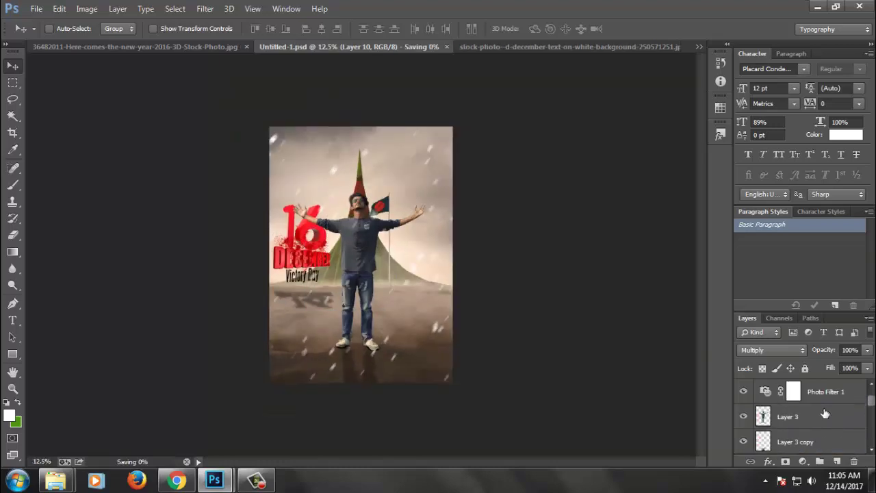
pyautogui.scroll(2, 825, 414)
# Step: Add a Gradient Fill layer above Layer 9 with black-to-transparent colour stops
pyautogui.click(831, 391)
pyautogui.click(803, 462)
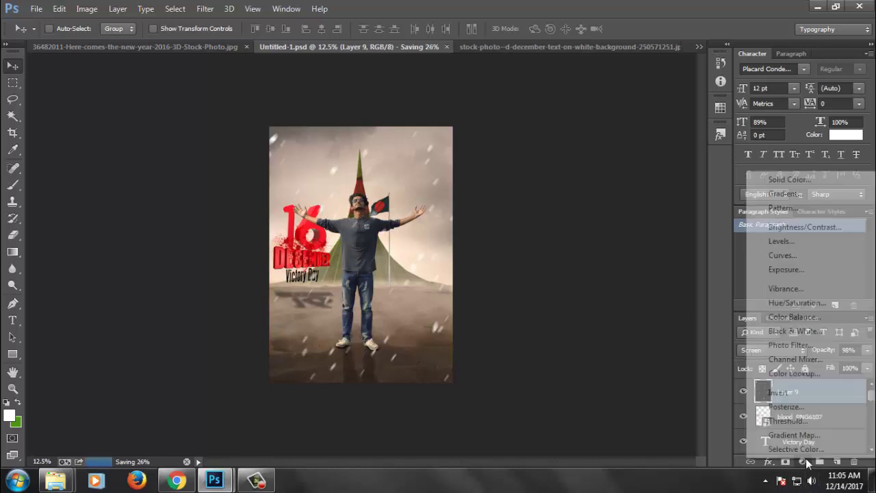
pyautogui.click(801, 194)
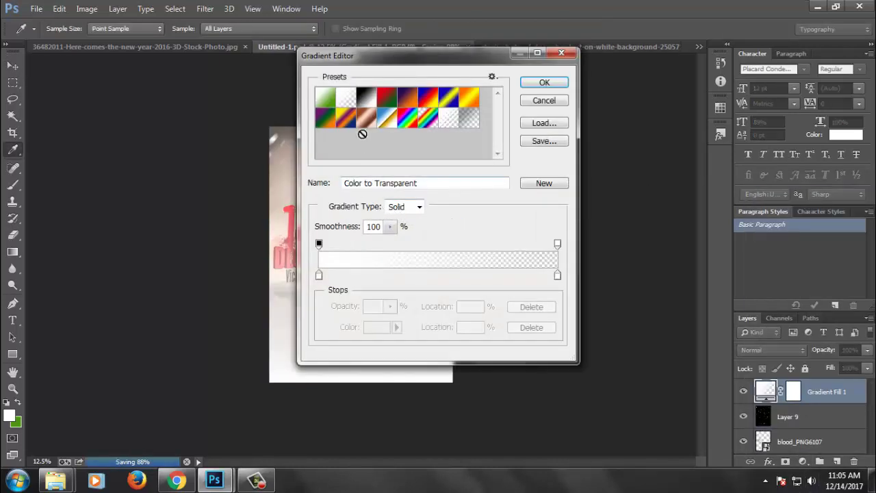
pyautogui.click(318, 276)
pyautogui.click(378, 327)
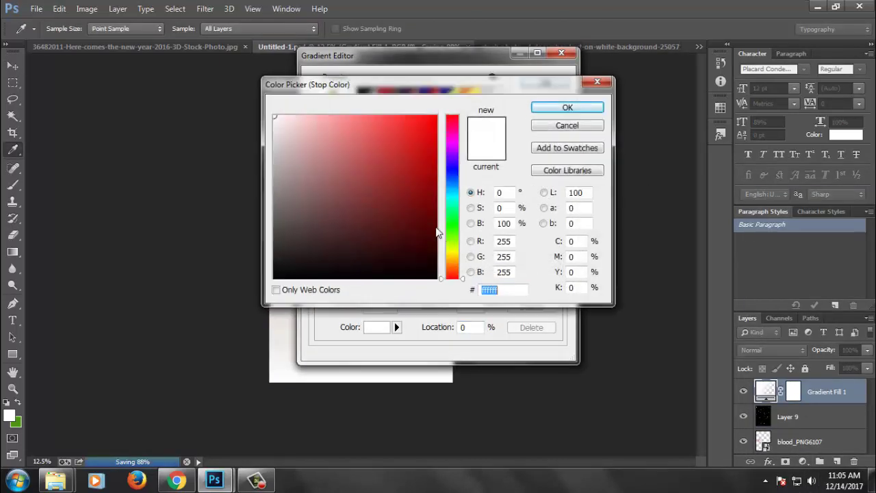
pyautogui.click(275, 279)
pyautogui.click(565, 110)
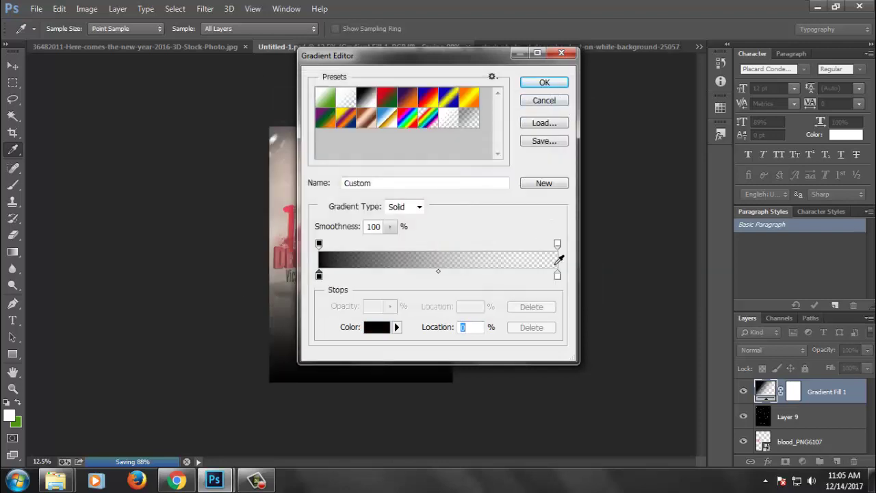
pyautogui.click(557, 275)
pyautogui.click(376, 327)
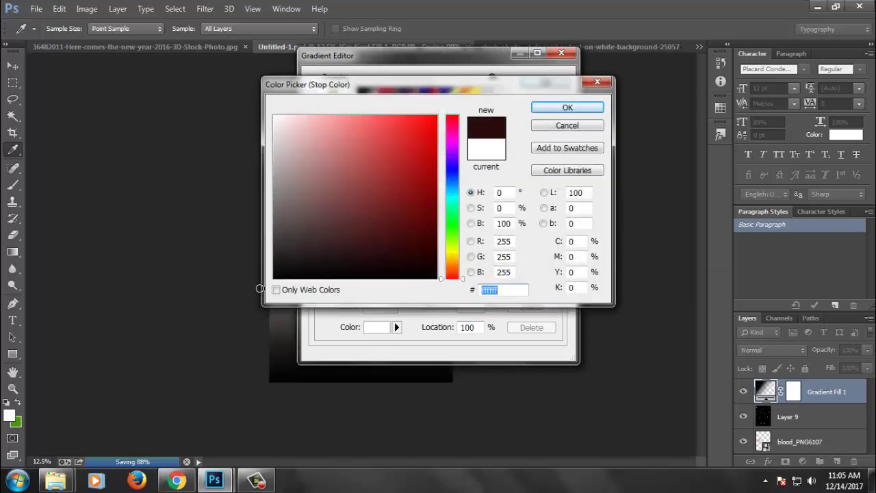
pyautogui.click(274, 278)
pyautogui.click(565, 108)
pyautogui.click(544, 83)
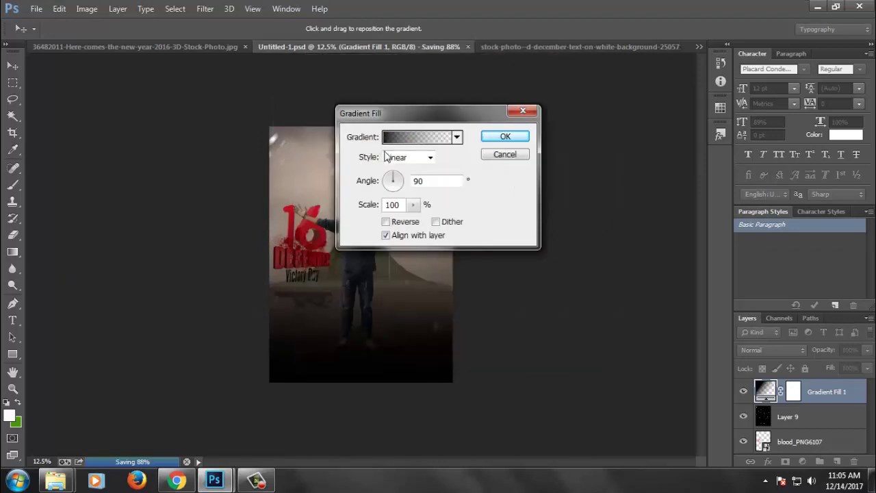
# Step: Make the gradient radial and reversed at 278% scale, with 93% layer opacity
pyautogui.click(409, 158)
pyautogui.click(397, 175)
pyautogui.click(387, 222)
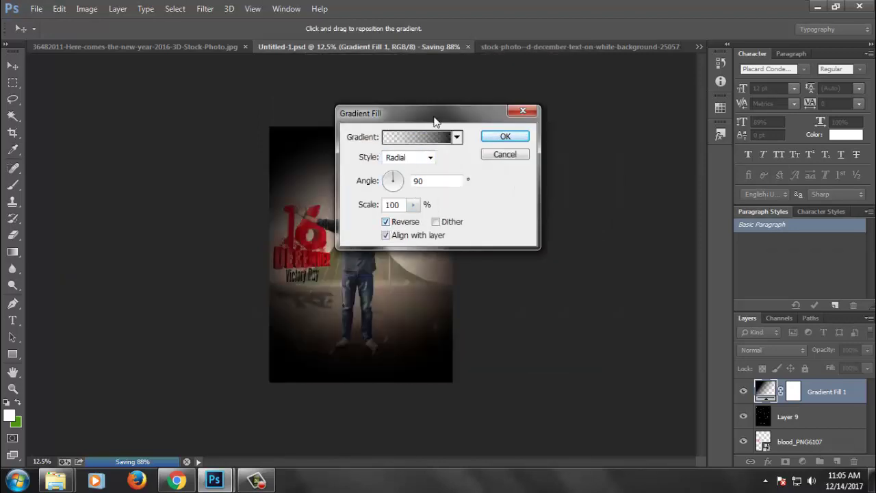
pyautogui.moveTo(434, 118); pyautogui.dragTo(621, 109)
pyautogui.moveTo(369, 239); pyautogui.dragTo(365, 199)
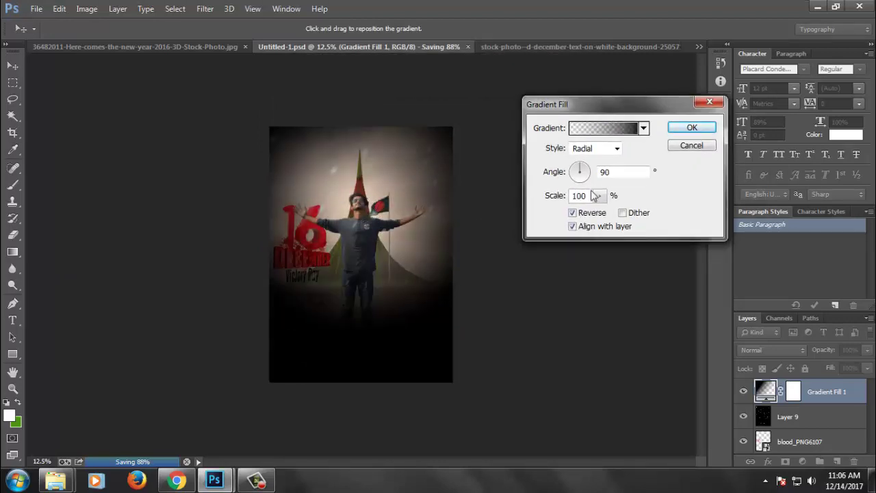
pyautogui.moveTo(595, 196); pyautogui.dragTo(614, 215)
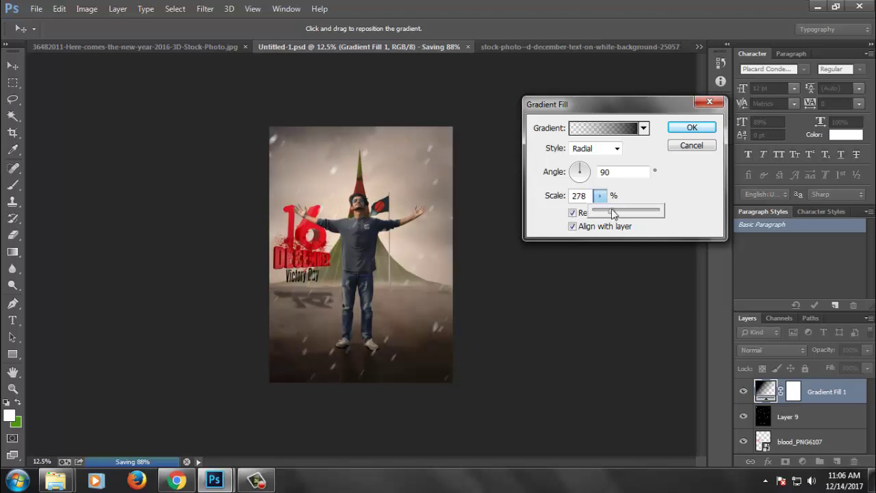
pyautogui.click(692, 130)
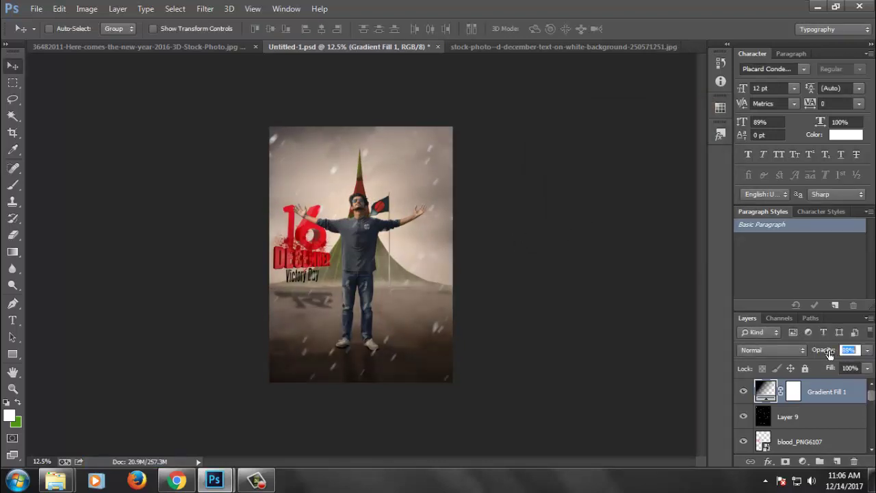
pyautogui.write('93')
pyautogui.hotkey('ctrl', 's')
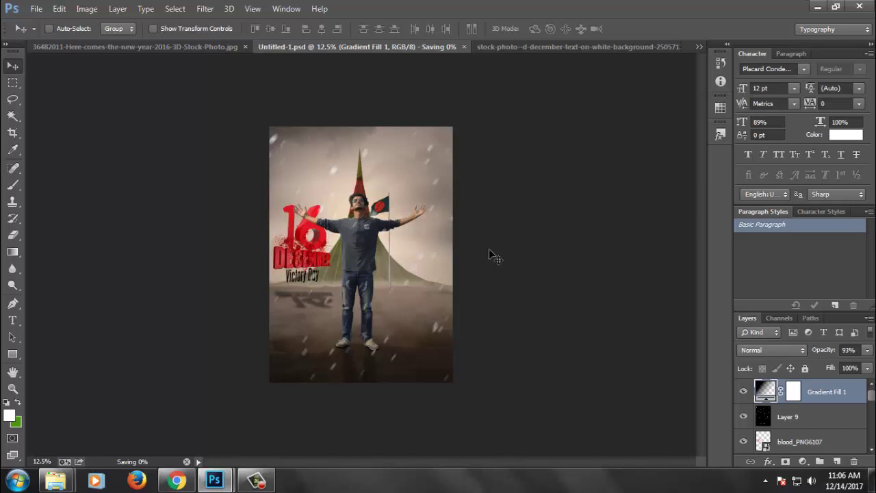
# Step: Set the blood splatter layer and green Layer 10 to 40% opacity
pyautogui.keyDown('ctrl'); pyautogui.click(433, 194); pyautogui.keyUp('ctrl')
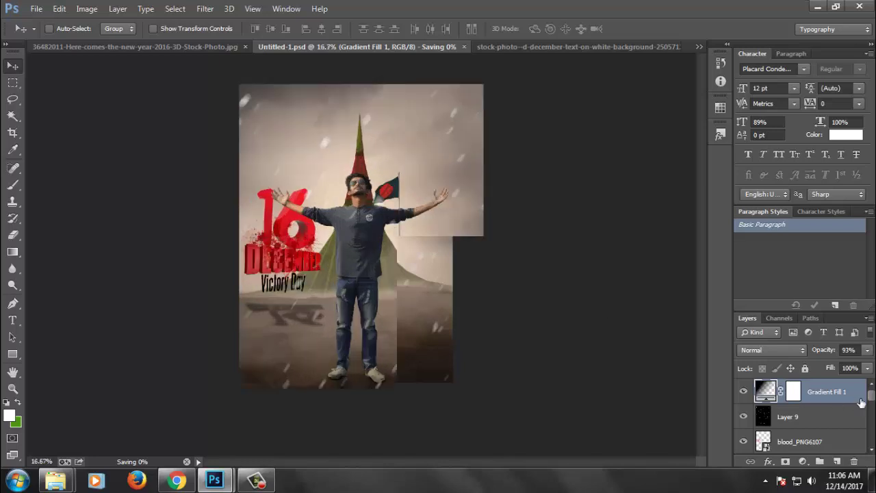
pyautogui.scroll(-2, 852, 401)
pyautogui.scroll(-2, 847, 401)
pyautogui.scroll(-2, 843, 402)
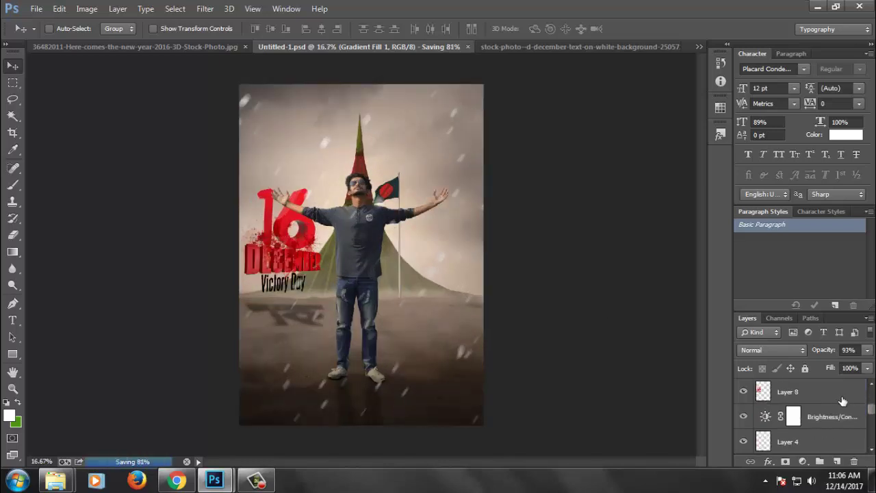
pyautogui.scroll(-2, 840, 402)
pyautogui.scroll(-2, 840, 402)
pyautogui.scroll(-1, 838, 401)
pyautogui.scroll(-2, 835, 399)
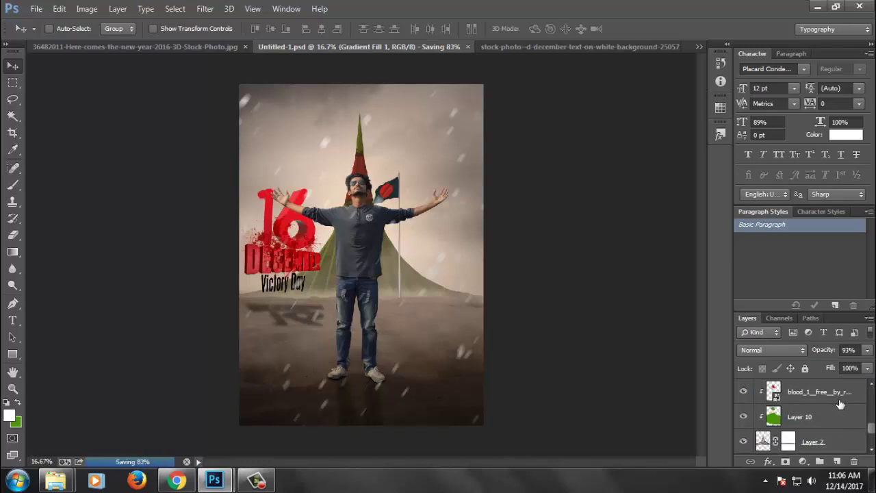
pyautogui.click(830, 397)
pyautogui.keyDown('shift'); pyautogui.click(826, 416); pyautogui.keyUp('shift')
pyautogui.click(818, 352)
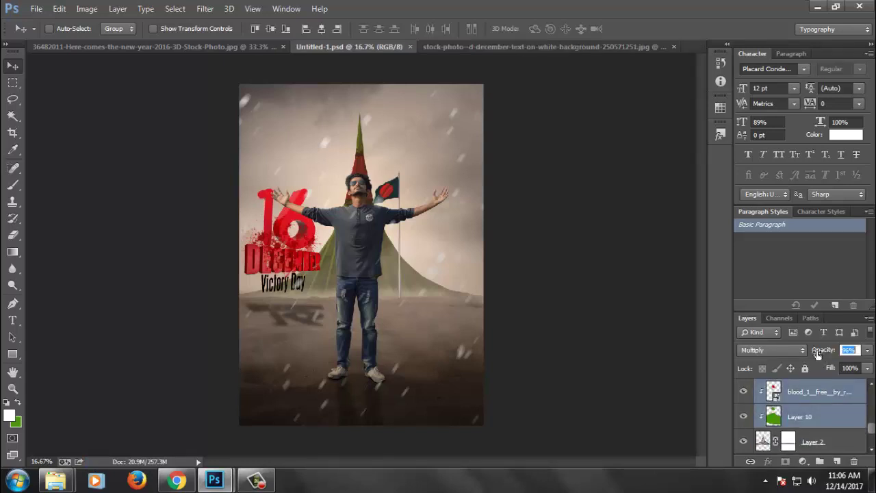
pyautogui.write('40')
pyautogui.press('Return')
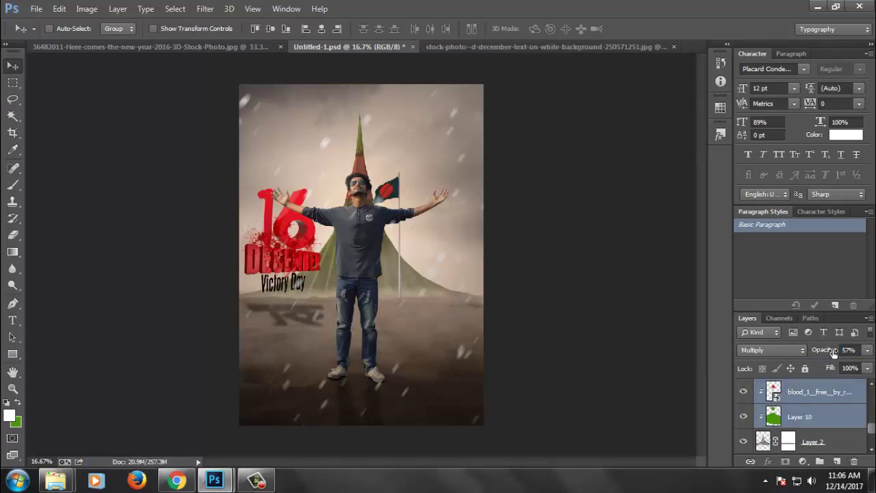
# Step: Lower both layers further to about 33% opacity and save the poster
pyautogui.moveTo(822, 352); pyautogui.dragTo(836, 348)
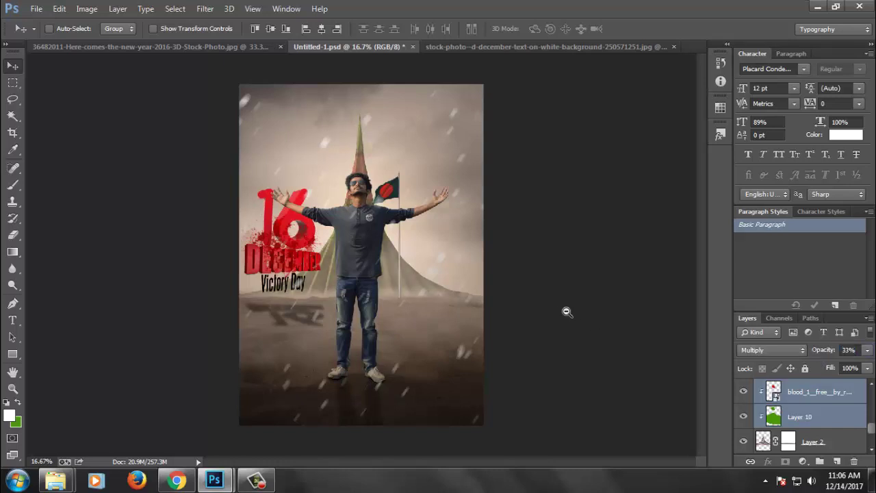
pyautogui.scroll(-1, 478, 286)
pyautogui.hotkey('ctrl', 's')
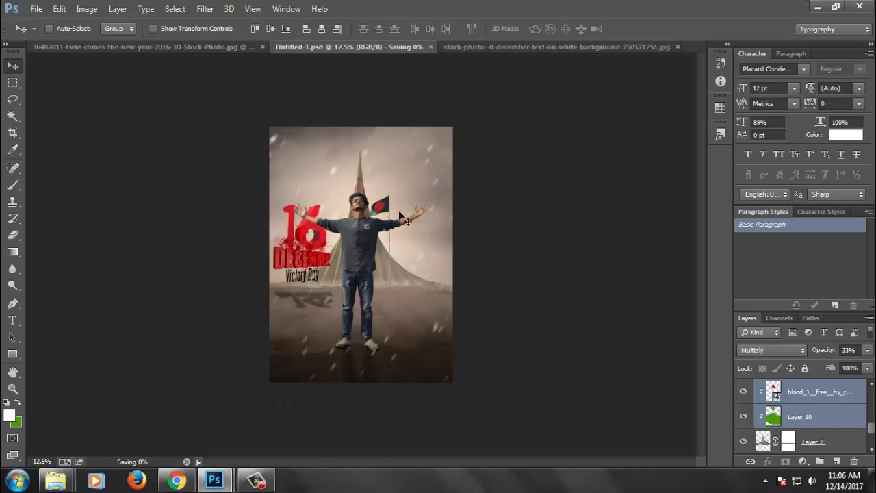
pyautogui.scroll(-1, 403, 206)
pyautogui.scroll(3, 787, 424)
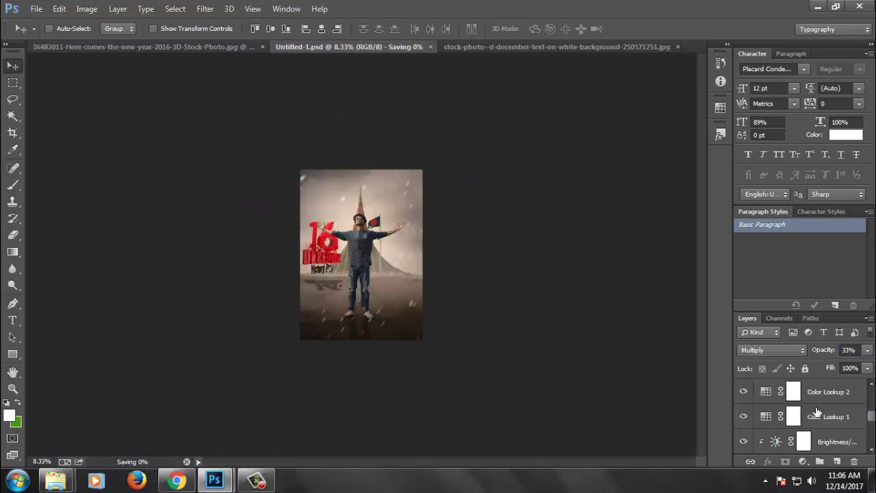
pyautogui.scroll(3, 801, 438)
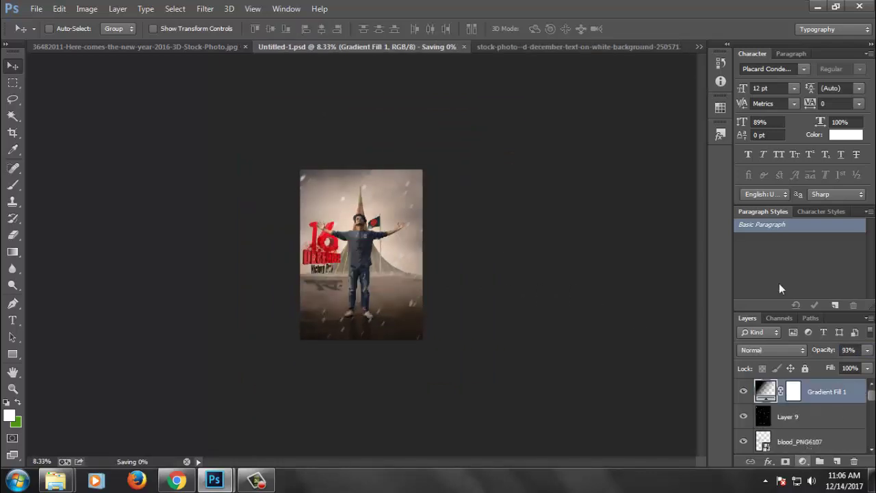
# Step: Add a Photo Filter adjustment layer and try a warming preset
pyautogui.click(803, 461)
pyautogui.click(791, 178)
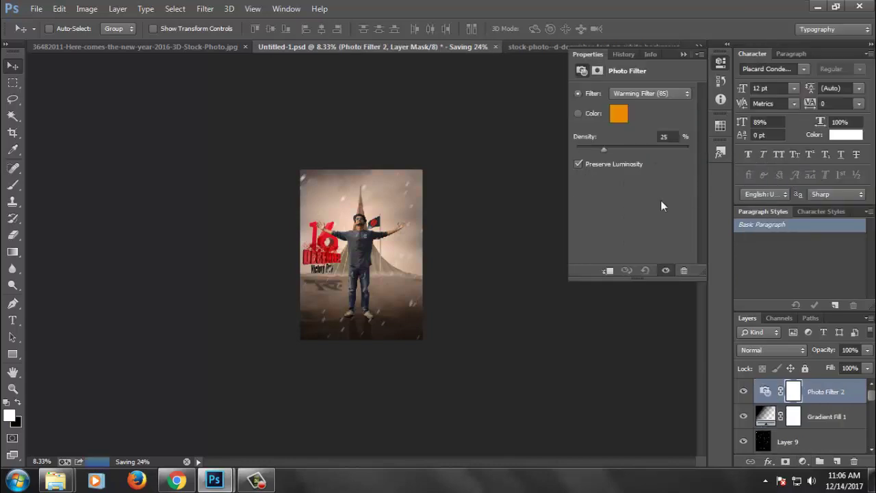
pyautogui.hotkey('ctrl', '+')
pyautogui.click(647, 93)
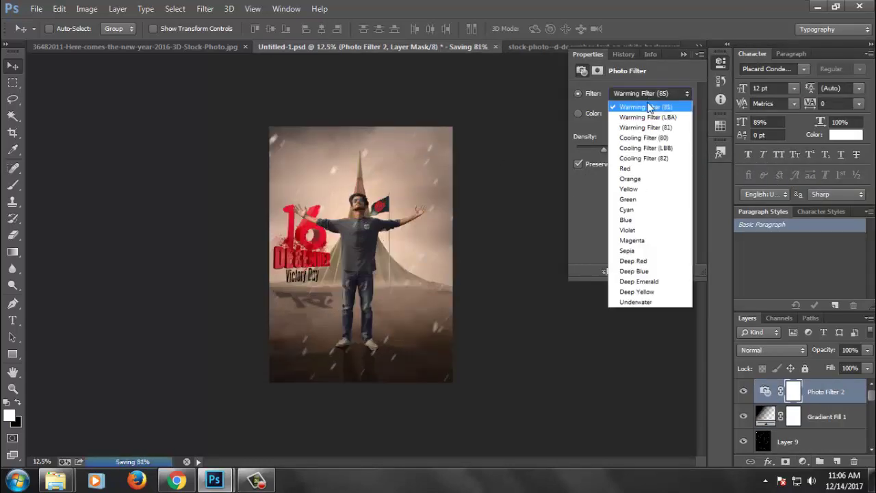
pyautogui.click(642, 119)
# Step: Preview several filter presets, then settle on Warming Filter (81) at 44% density
pyautogui.press('Down')
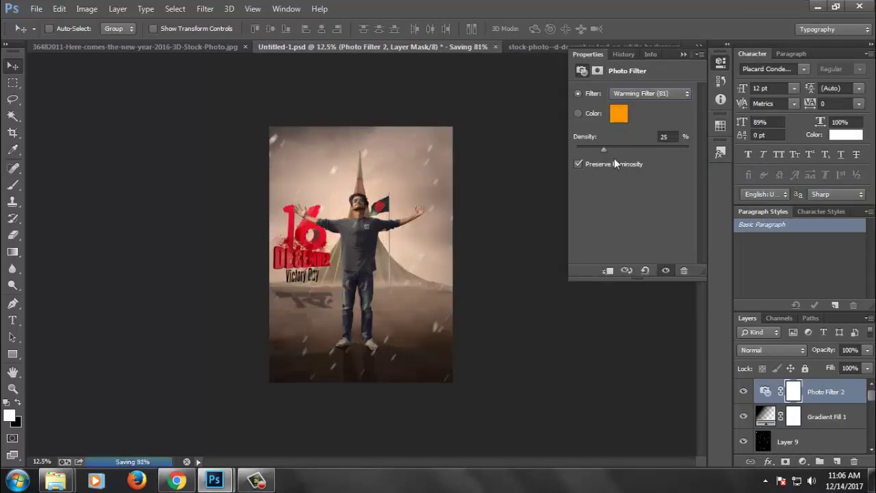
pyautogui.press('Down')
pyautogui.press('Down')
pyautogui.press('Down')
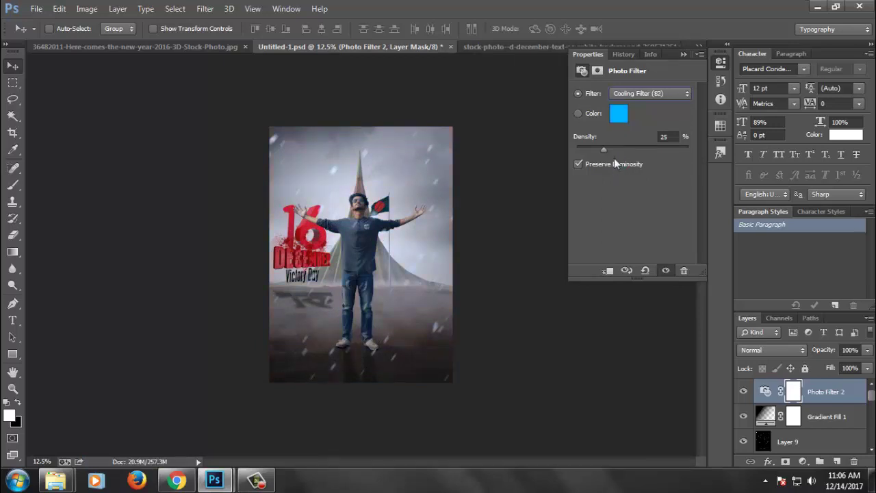
pyautogui.press('Down')
pyautogui.press('Down')
pyautogui.press('Down')
pyautogui.press('Down')
pyautogui.press('Down')
pyautogui.press('Down')
pyautogui.press('Down')
pyautogui.press('Down')
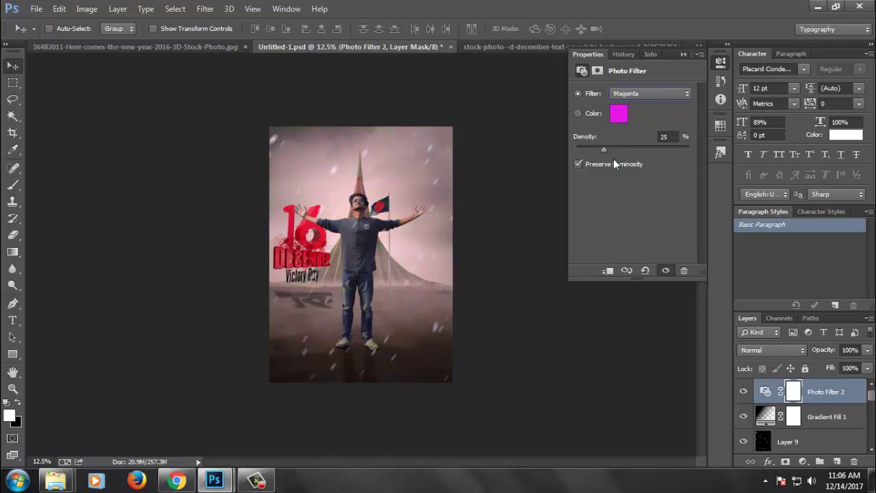
pyautogui.press('Down')
pyautogui.press('Down')
pyautogui.press('Down')
pyautogui.press('Down')
pyautogui.press('Down')
pyautogui.press('Down')
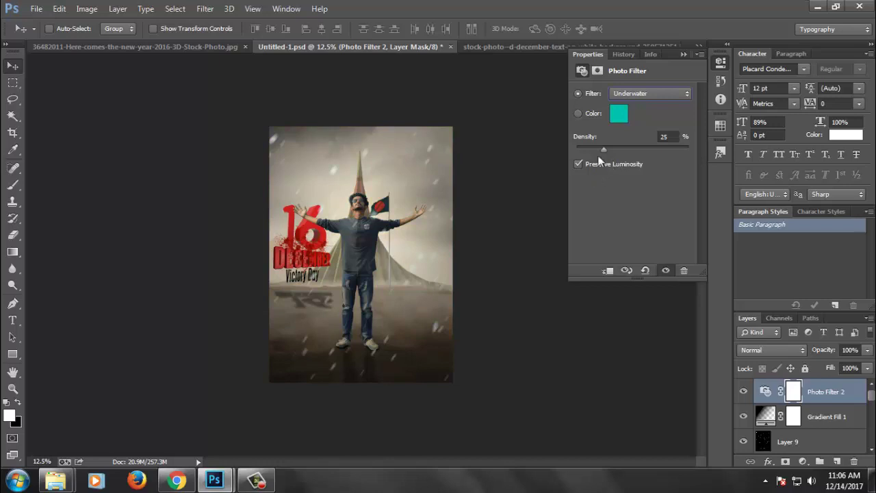
pyautogui.click(650, 93)
pyautogui.press('Down')
pyautogui.press('Down')
pyautogui.press('Down')
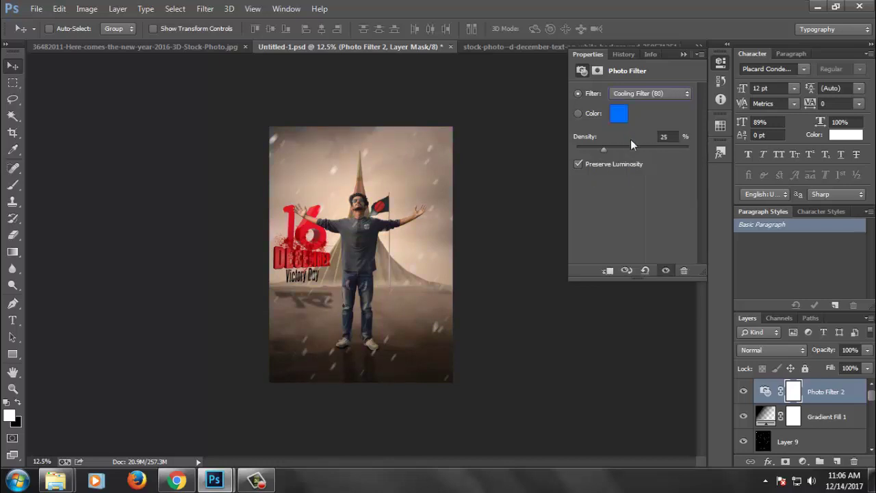
pyautogui.press('Up')
pyautogui.moveTo(614, 146)
pyautogui.mouseDown()
pyautogui.moveTo(625, 150)
pyautogui.moveTo(609, 145)
pyautogui.mouseUp()
# Step: Add a Color Lookup adjustment layer using the FoggyNight.3DL lookup table
pyautogui.click(683, 54)
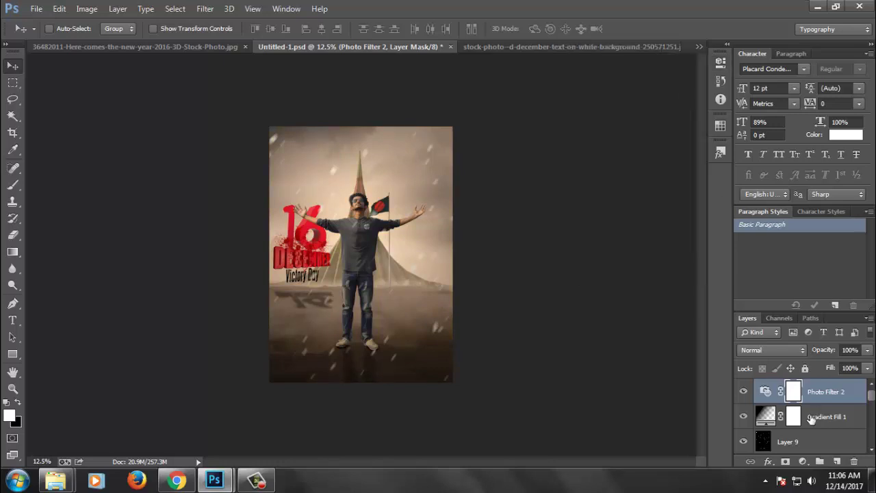
pyautogui.click(803, 460)
pyautogui.click(800, 367)
pyautogui.click(657, 93)
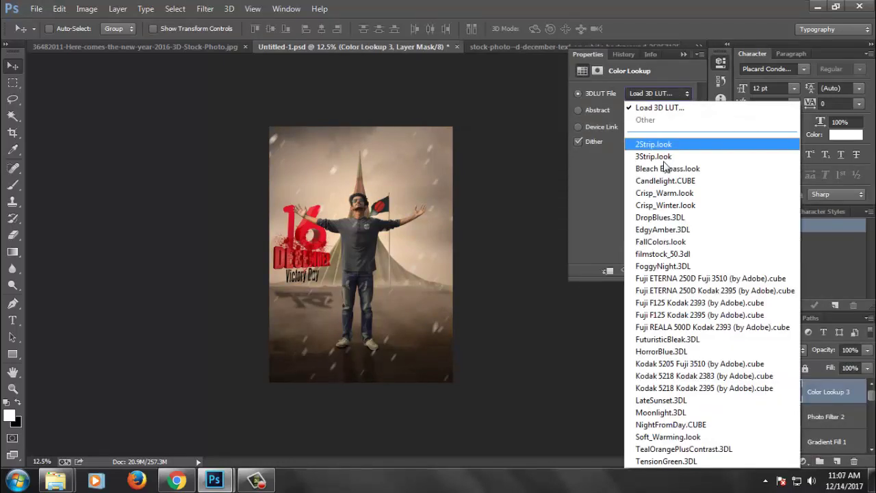
pyautogui.click(671, 263)
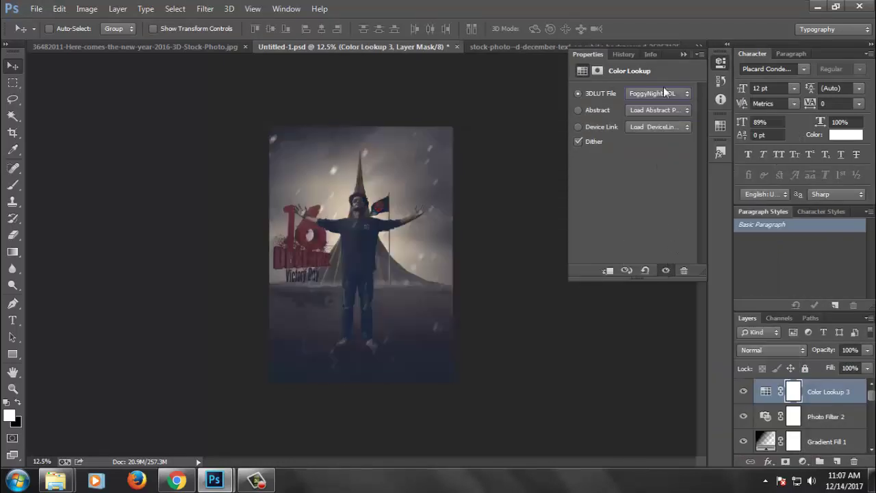
# Step: Fade the Color Lookup layer to about 26% opacity and toggle it to compare
pyautogui.click(684, 54)
pyautogui.hotkey('ctrl', '+')
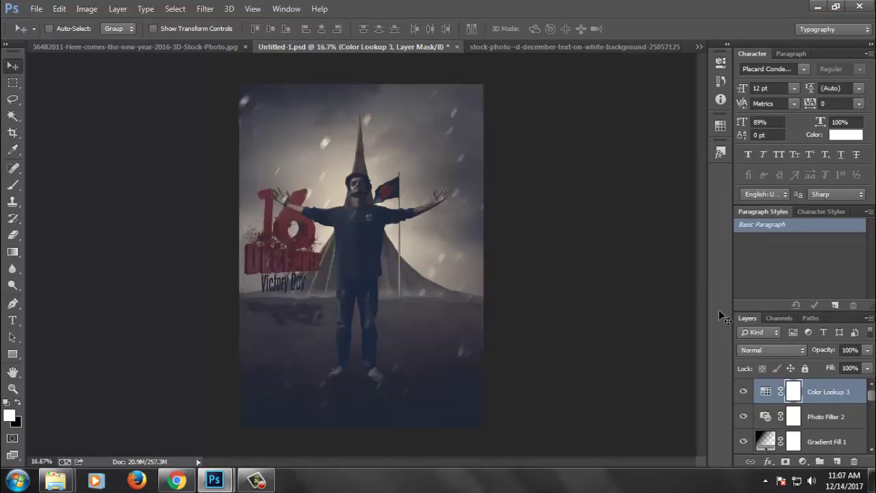
pyautogui.click(867, 351)
pyautogui.click(813, 366)
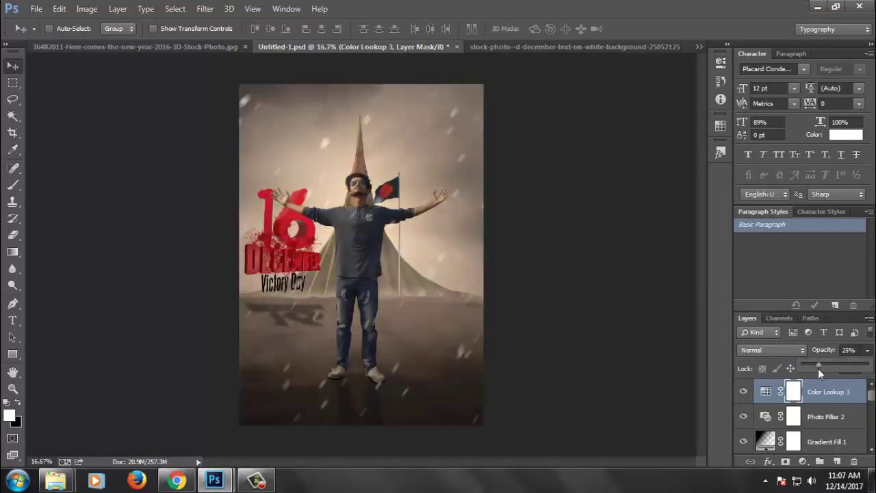
pyautogui.click(743, 392)
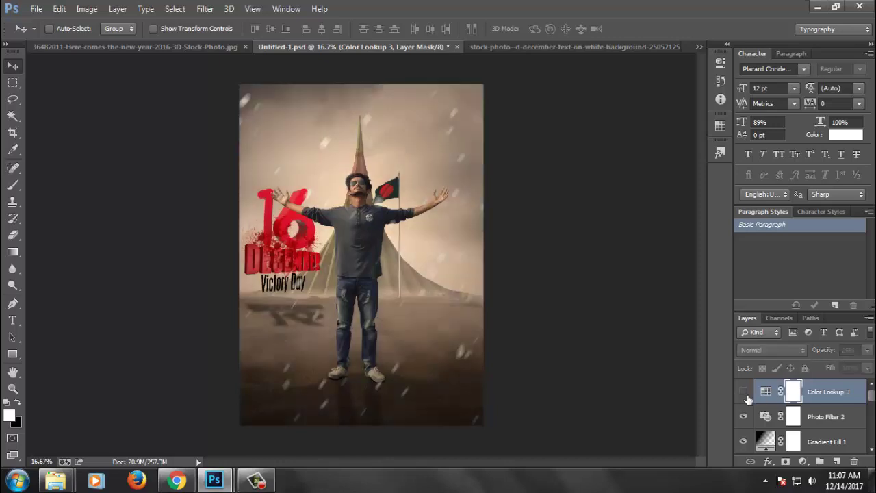
# Step: Save the poster and zoom in to inspect the man's face and flag
pyautogui.hotkey('ctrl', '-')
pyautogui.hotkey('ctrl', 's')
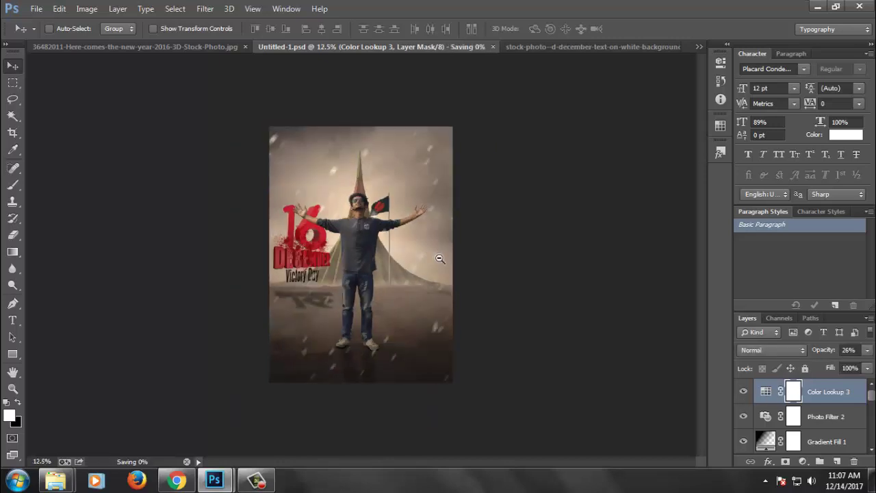
pyautogui.keyDown('alt'); pyautogui.click(440, 258); pyautogui.keyUp('alt')
pyautogui.click(408, 236)
pyautogui.click(363, 194)
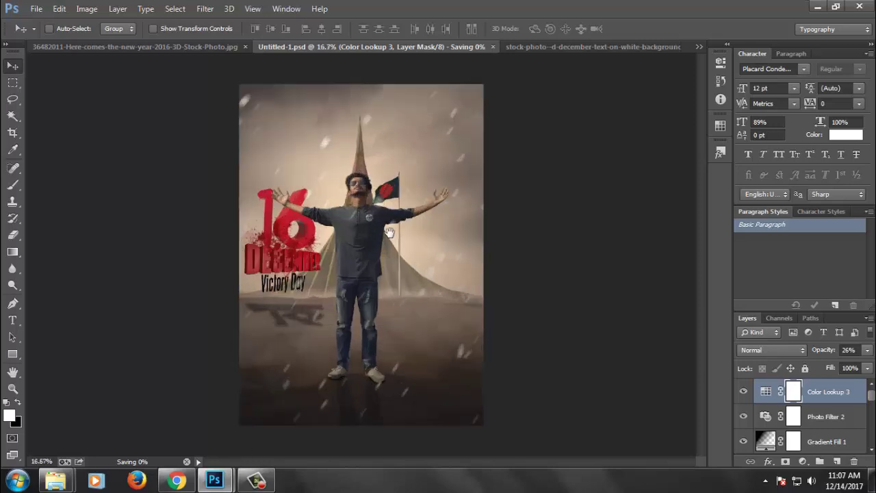
pyautogui.click(407, 252)
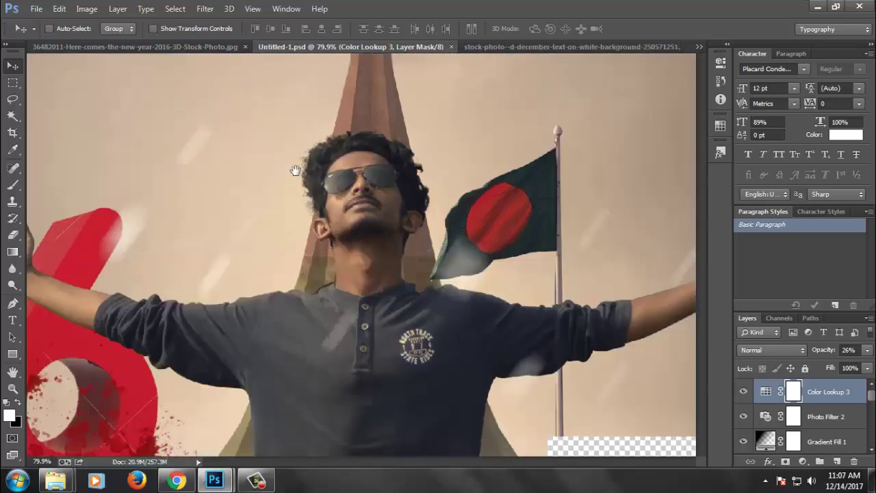
pyautogui.scroll(-3, 363, 250)
pyautogui.scroll(-3, 365, 260)
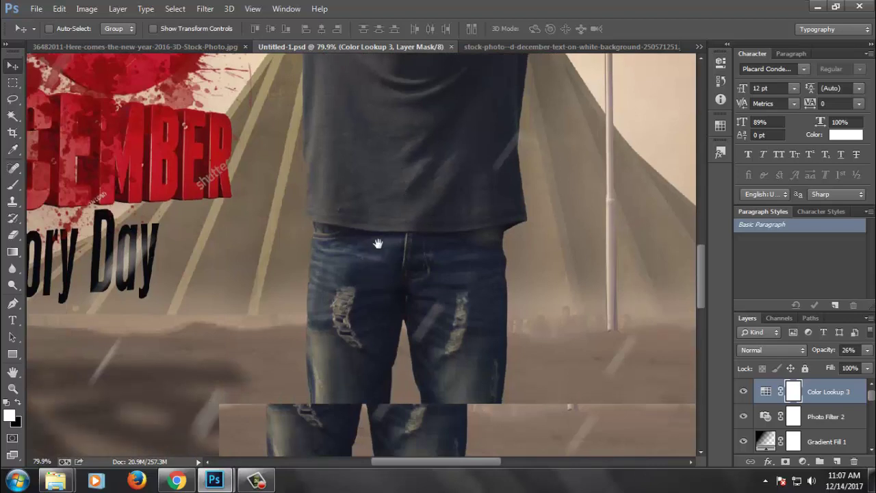
pyautogui.moveTo(433, 333); pyautogui.dragTo(401, 178)
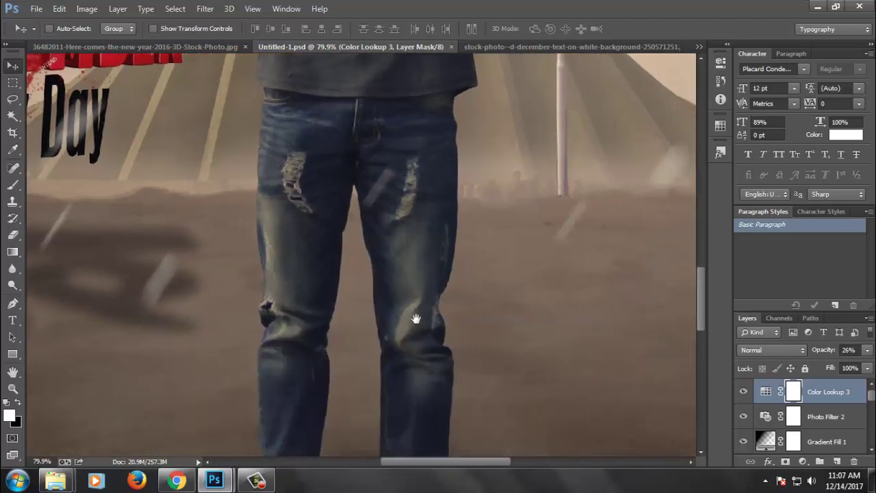
pyautogui.moveTo(416, 318); pyautogui.dragTo(423, 137)
pyautogui.keyDown('alt'); pyautogui.click(465, 295); pyautogui.keyUp('alt')
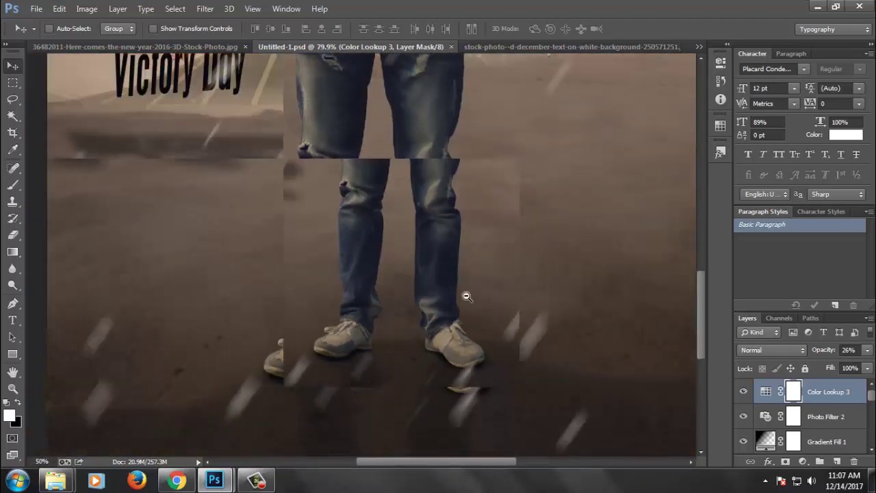
pyautogui.keyDown('alt'); pyautogui.click(466, 296); pyautogui.keyUp('alt')
pyautogui.keyDown('alt'); pyautogui.click(466, 296); pyautogui.keyUp('alt')
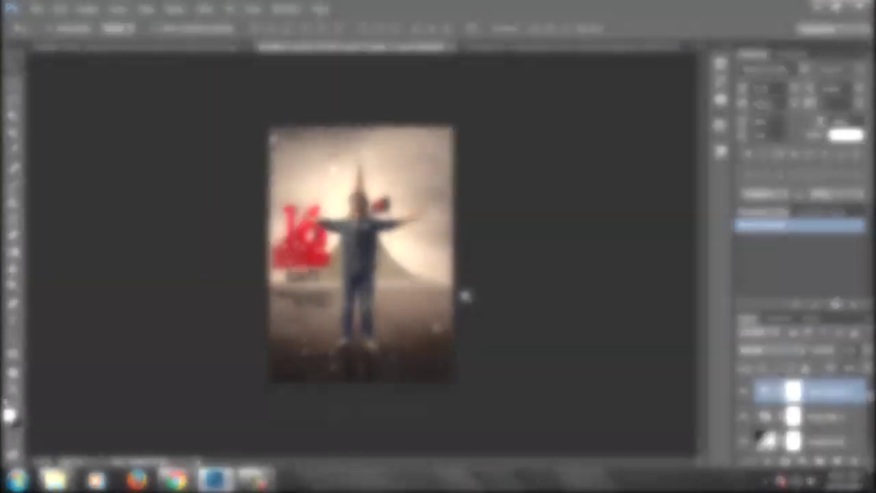